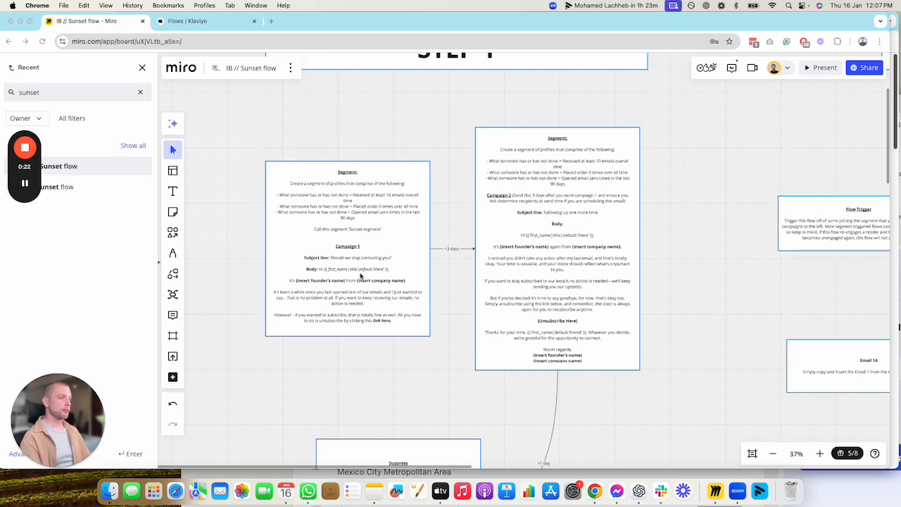
Extend the Campaign 1 text box downward to fit its full message and move it up level with the Campaign 2 box
scroll(331, 170, down, 5)
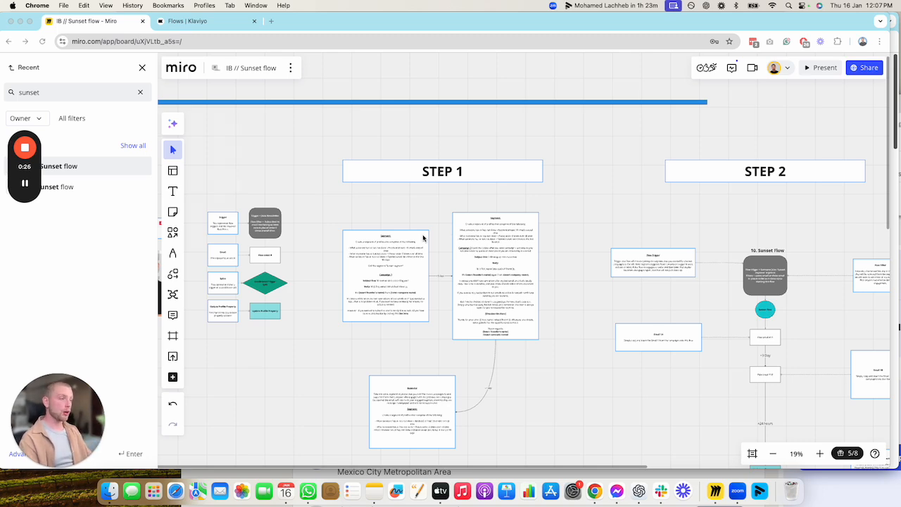
scroll(422, 237, up, 5)
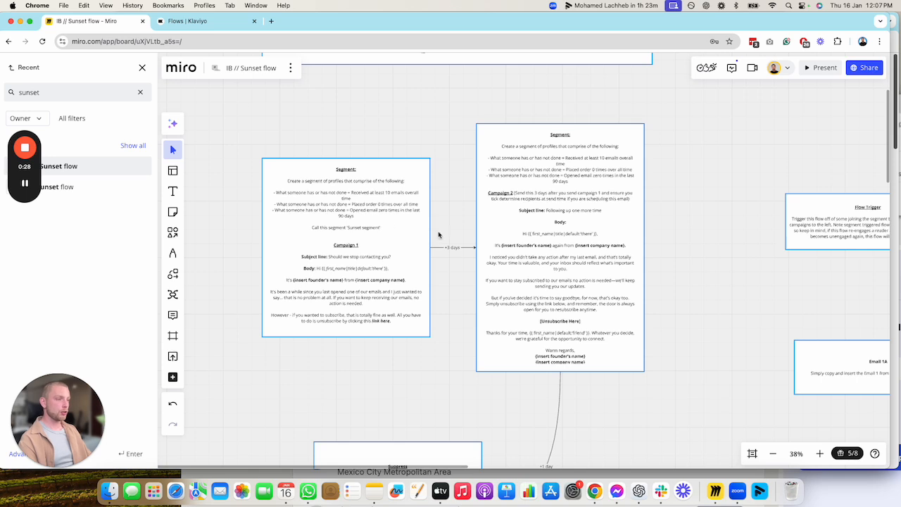
click(372, 328)
mouse_move(374, 337)
mouse_down()
mouse_move(376, 384)
mouse_move(377, 376)
mouse_up()
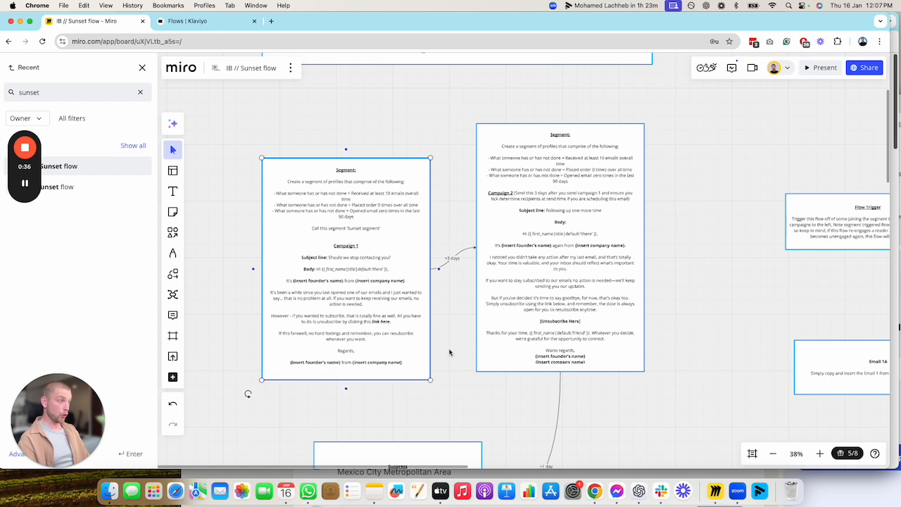
drag(378, 315, 376, 280)
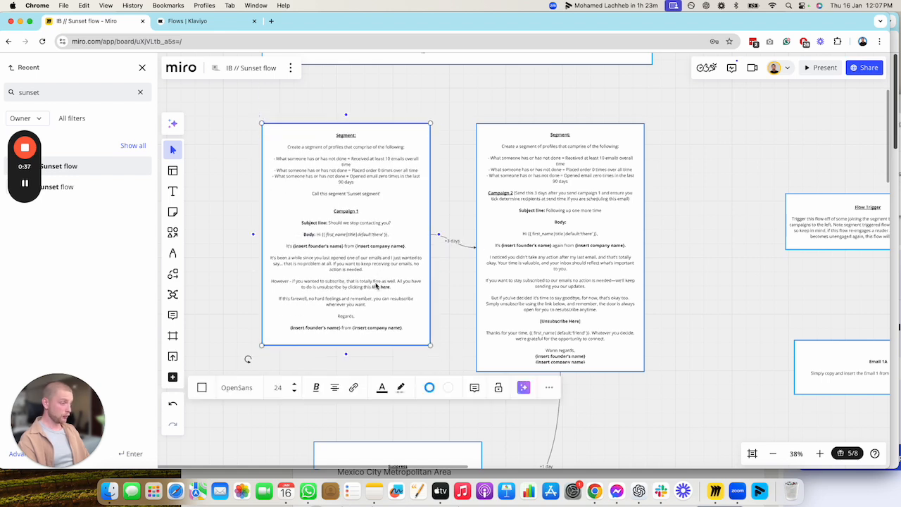
Extend the Campaign 2 text box slightly downward to fit its text, and select the Campaign 1 box for a close reading
click(548, 349)
drag(591, 372, 590, 380)
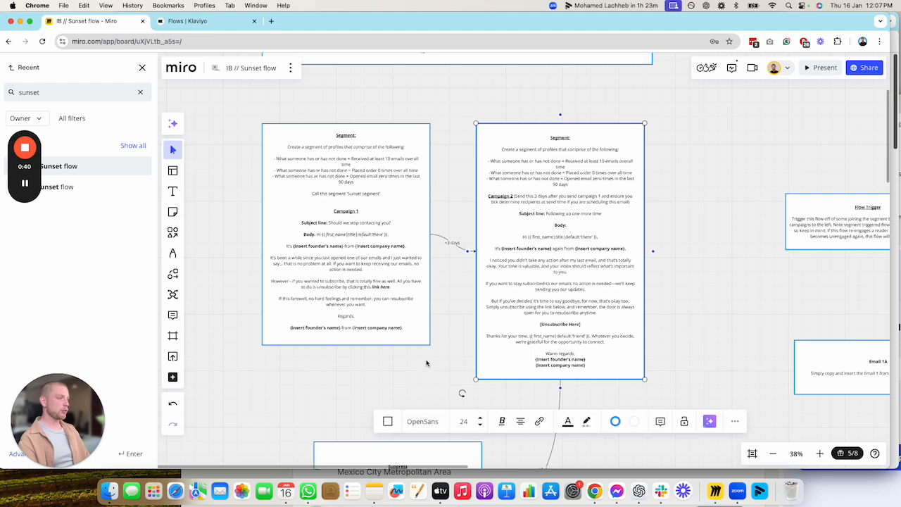
scroll(437, 373, down, 5)
click(378, 300)
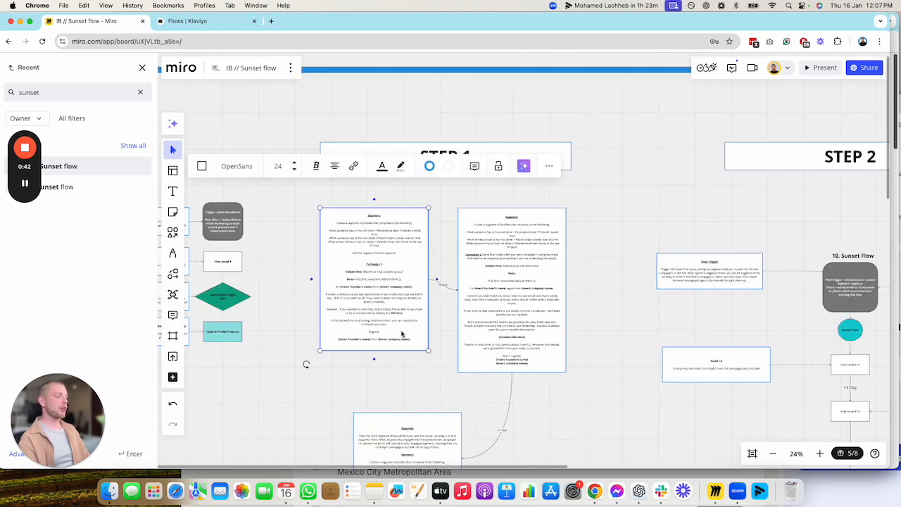
scroll(261, 373, up, 5)
scroll(271, 188, up, 2)
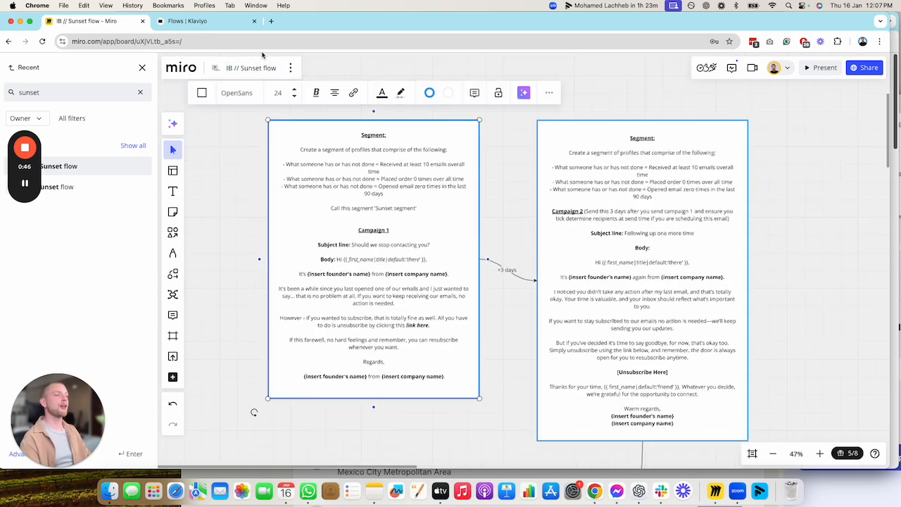
Switch to Klaviyo and start creating a new segment in Lists & Segments
click(218, 22)
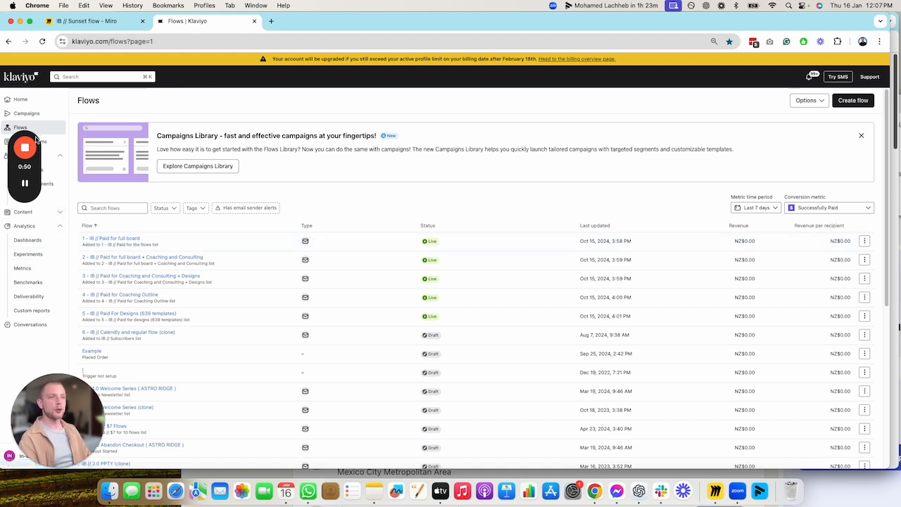
click(30, 185)
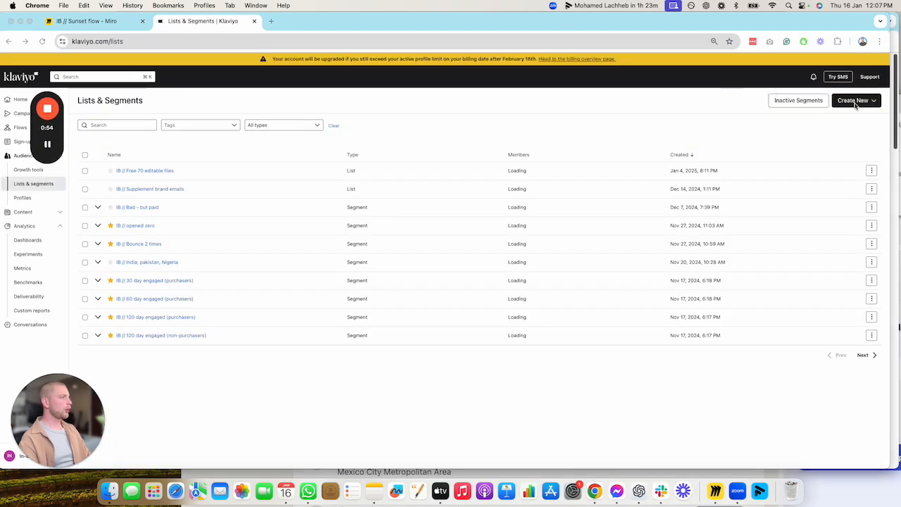
click(862, 101)
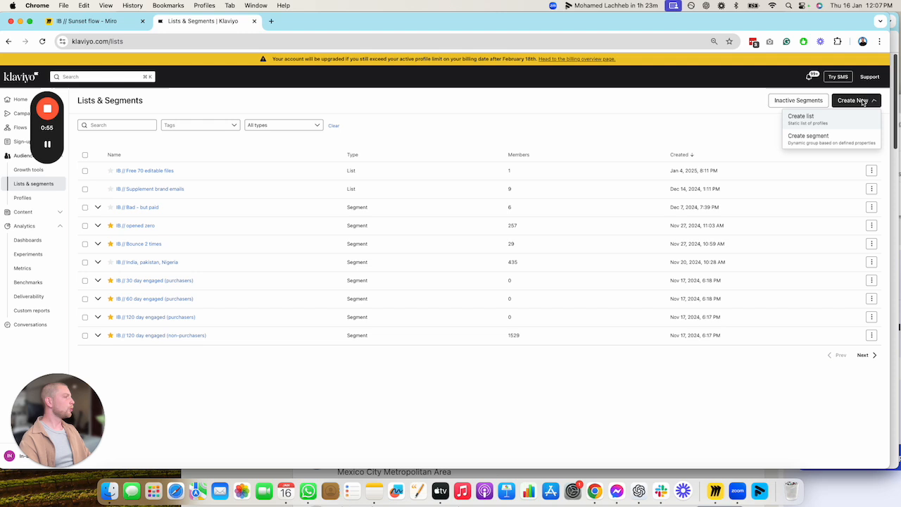
click(836, 137)
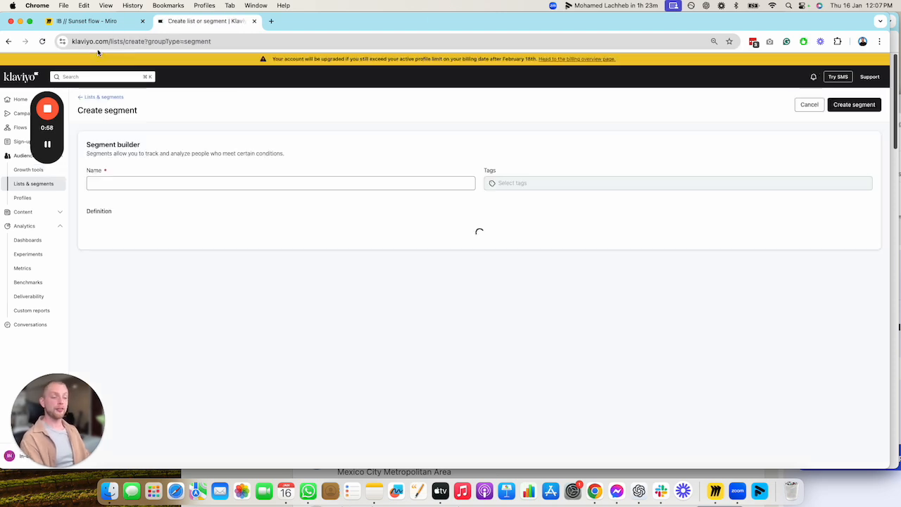
Name the segment "IB // Sunset Segment"
click(149, 185)
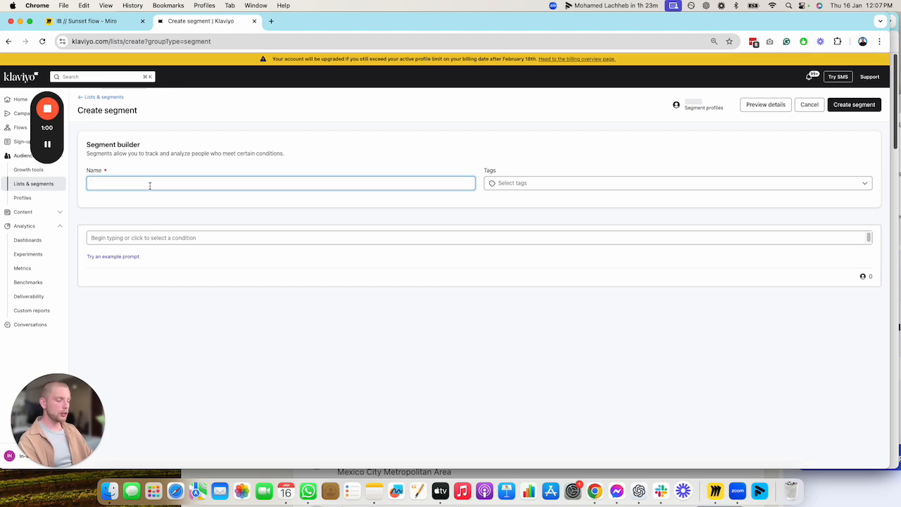
text(IB //)
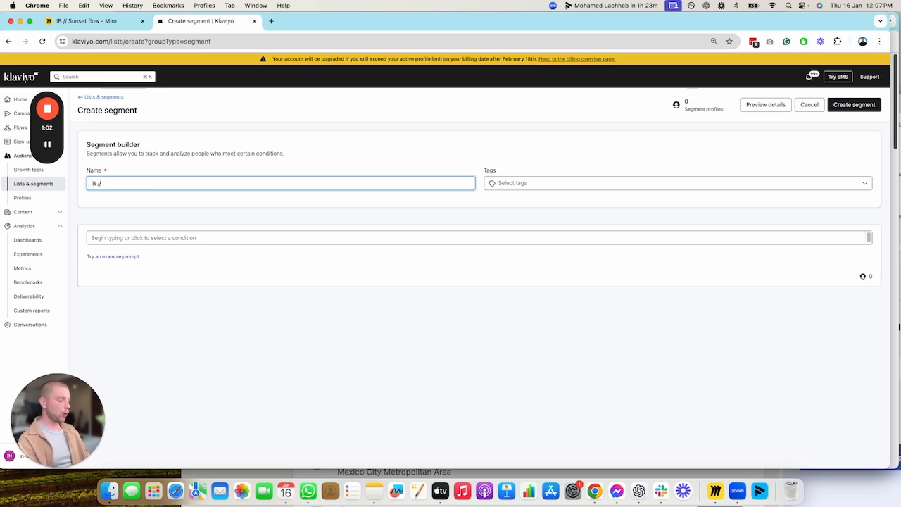
text( Sunset Segment)
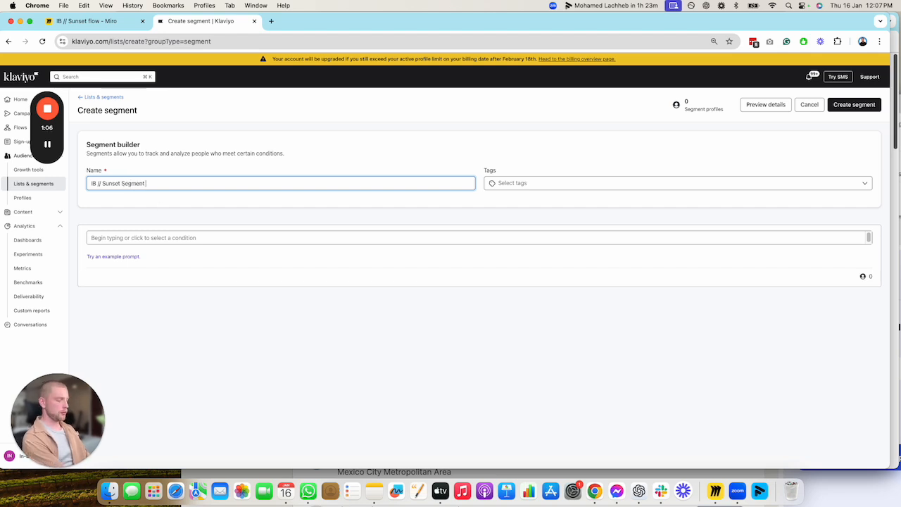
Define the first condition as what someone has done: Received Email is at least 10 over all time
click(157, 237)
click(157, 268)
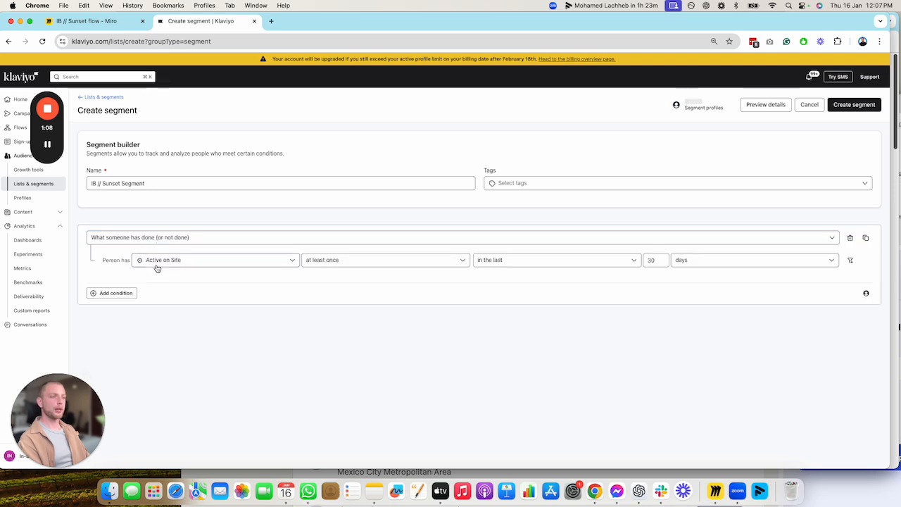
click(157, 264)
text(receive)
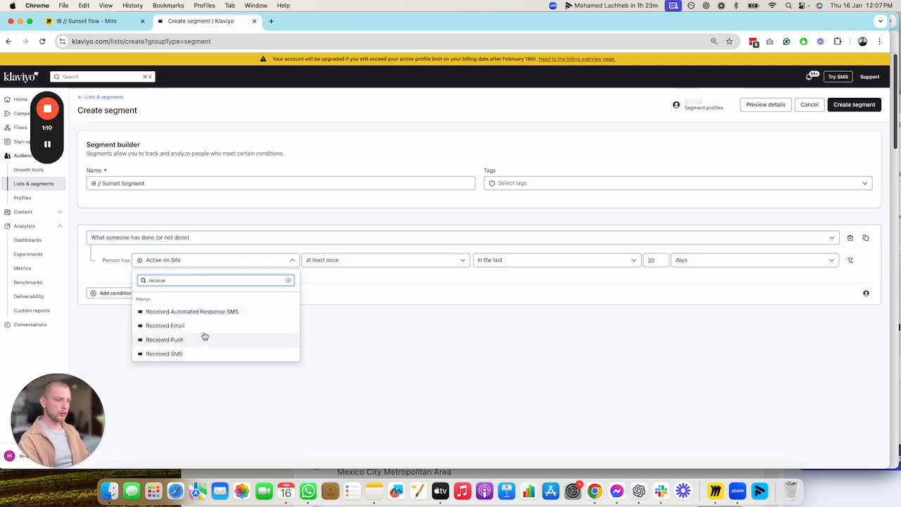
click(176, 326)
click(404, 261)
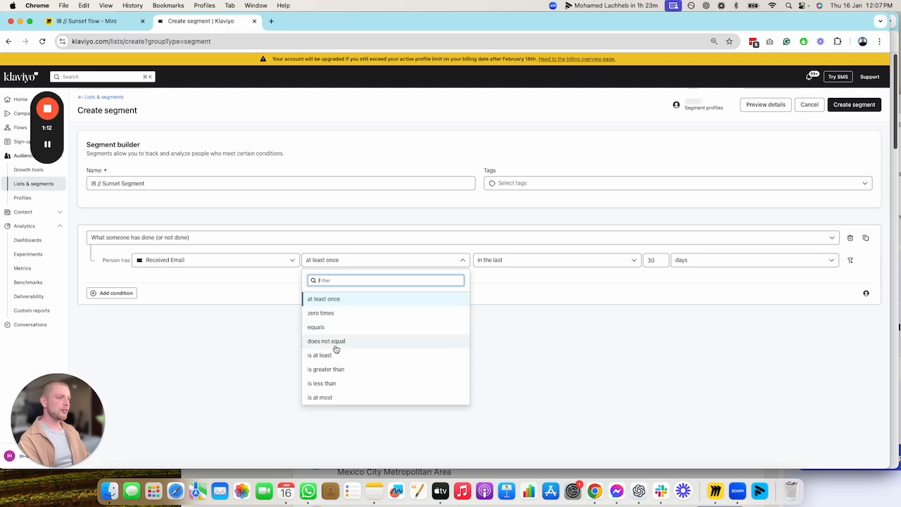
click(331, 355)
click(476, 261)
text(10)
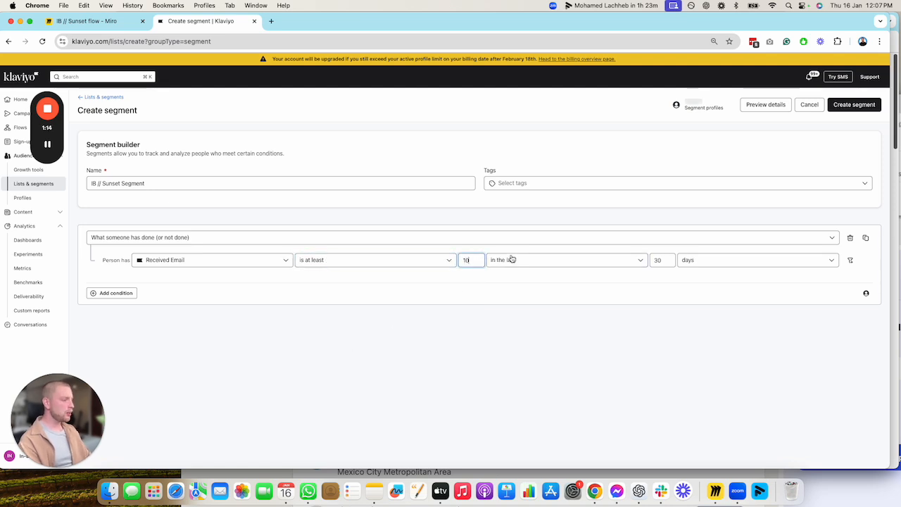
click(539, 260)
click(511, 358)
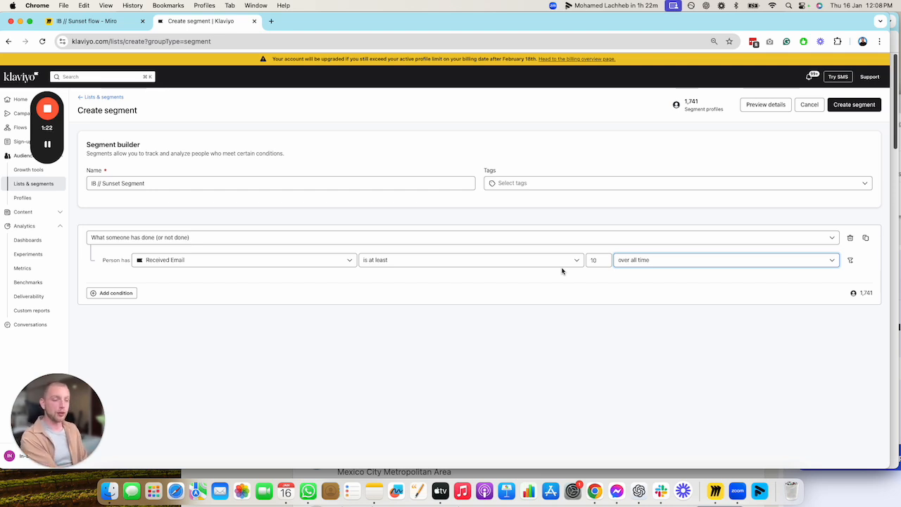
Add a second condition group joined to the first with AND and open its condition choices
click(128, 296)
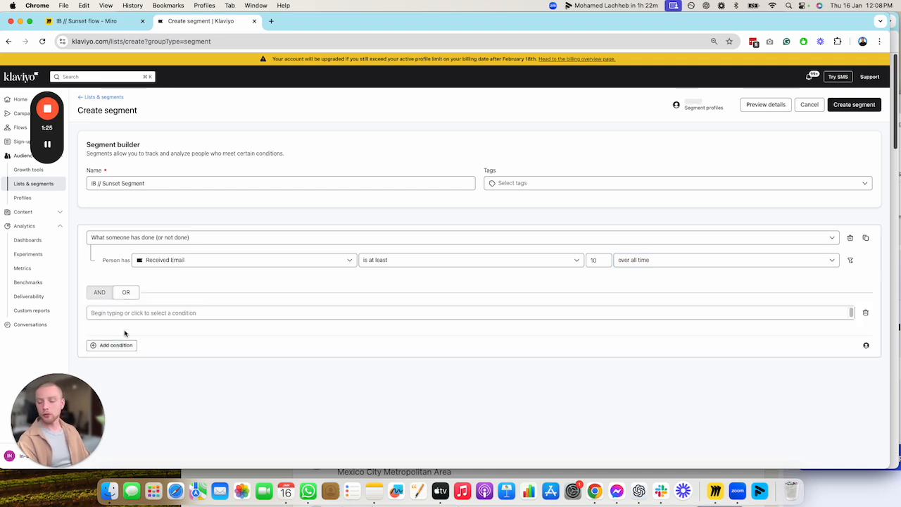
click(102, 292)
click(139, 338)
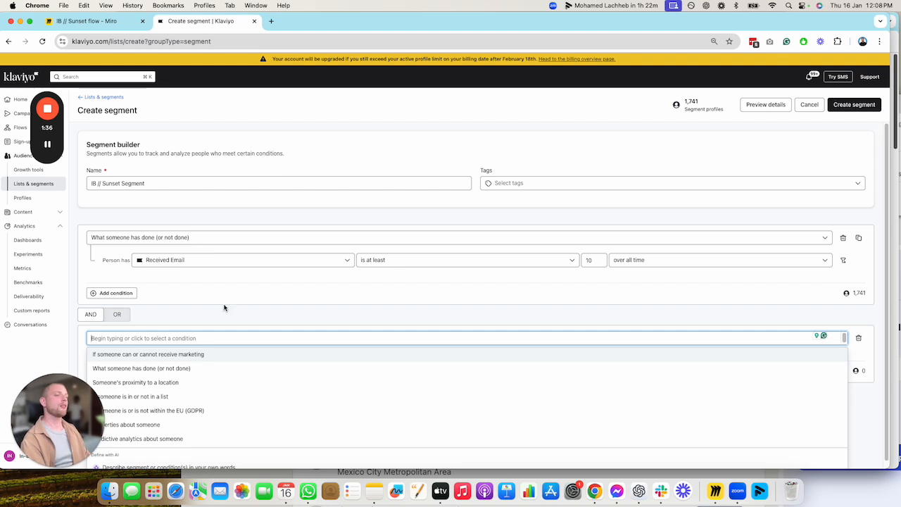
scroll(209, 321, down, 1)
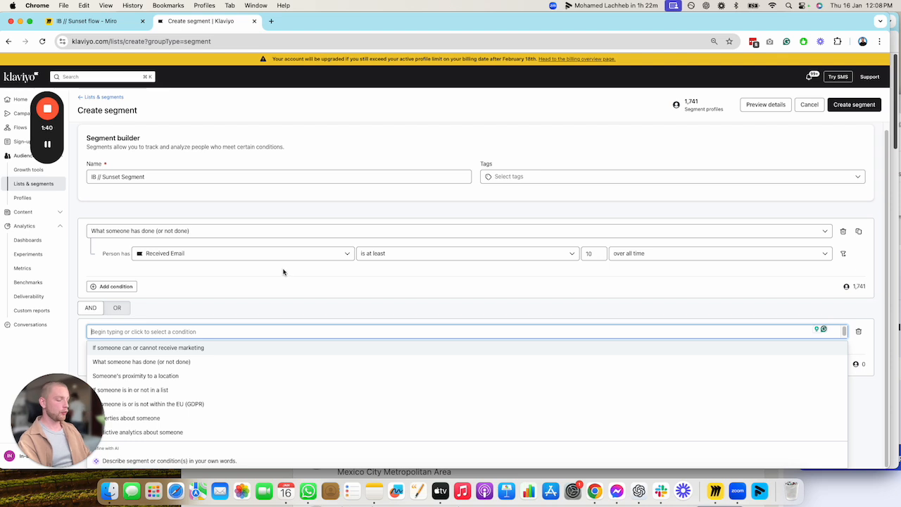
text(open)
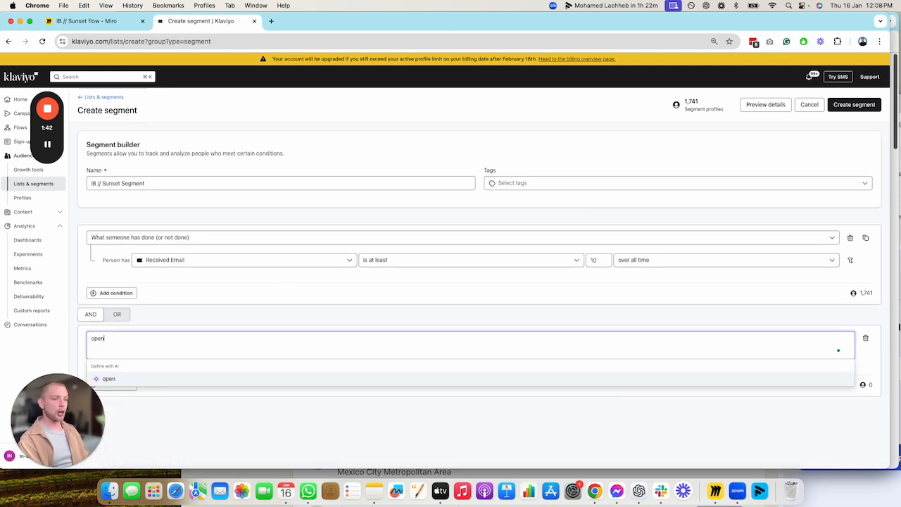
key(BackSpace)
key(BackSpace)
key(BackSpace)
key(BackSpace)
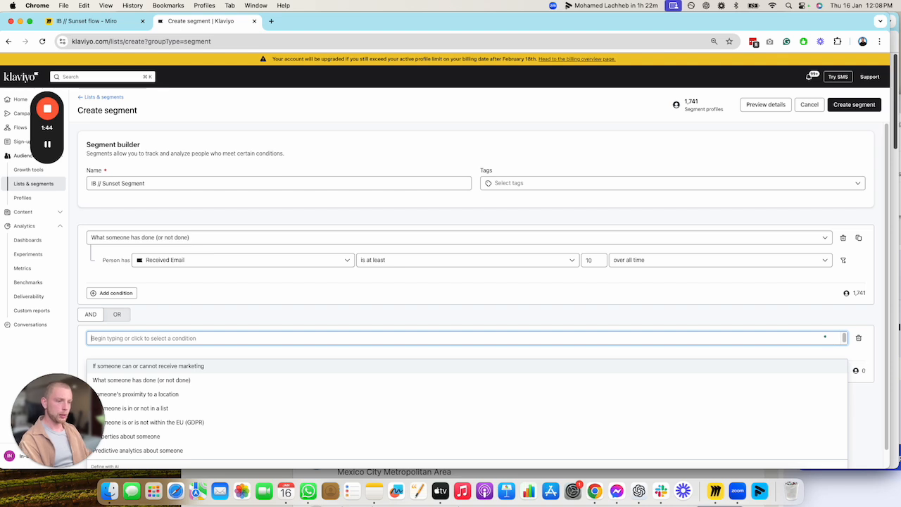
Define the second condition as what someone has done: Opened Email zero times in the last 90 days
click(171, 380)
click(172, 360)
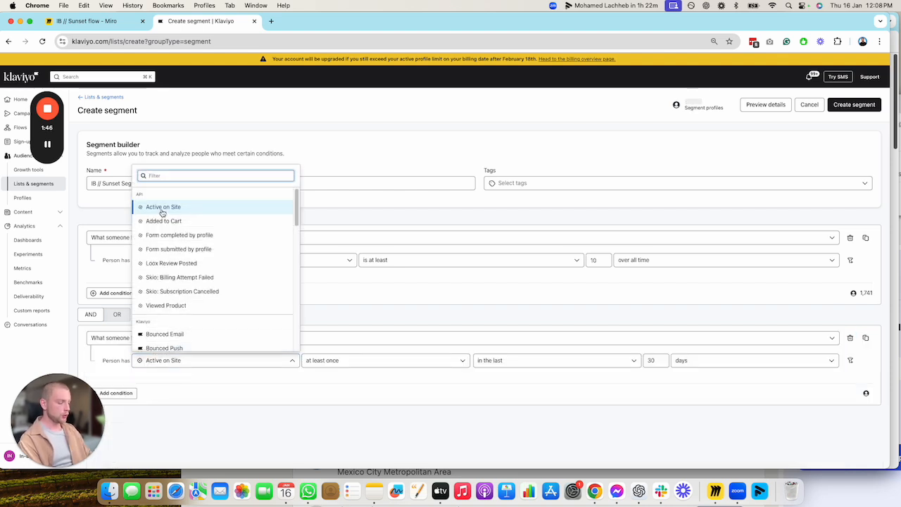
text(opene)
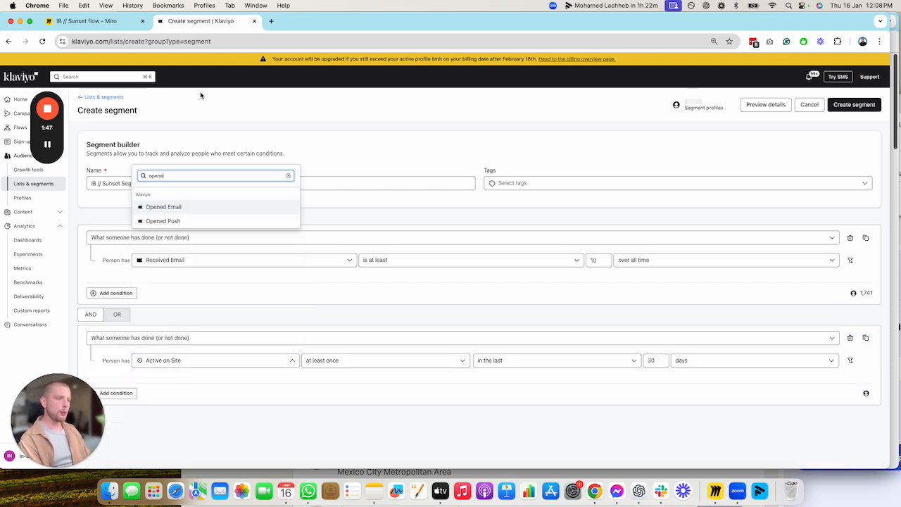
click(213, 207)
click(355, 365)
click(331, 260)
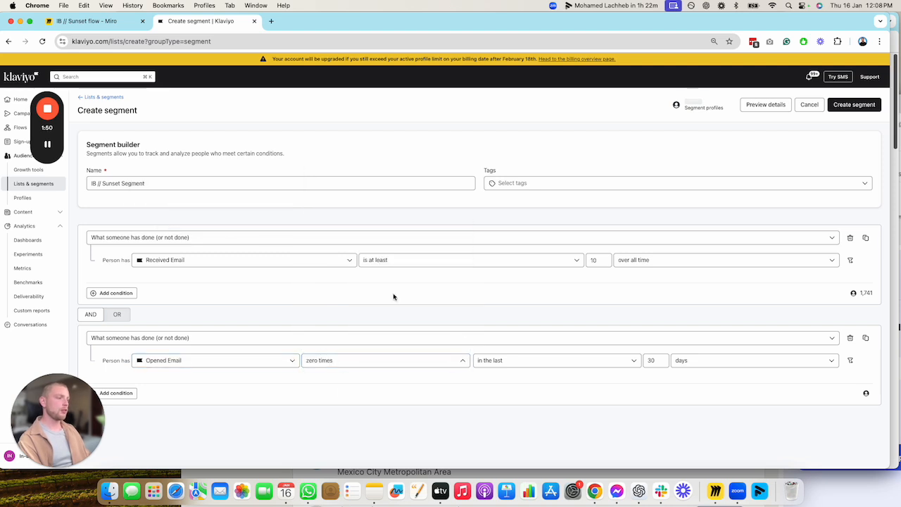
double_click(641, 360)
text(90)
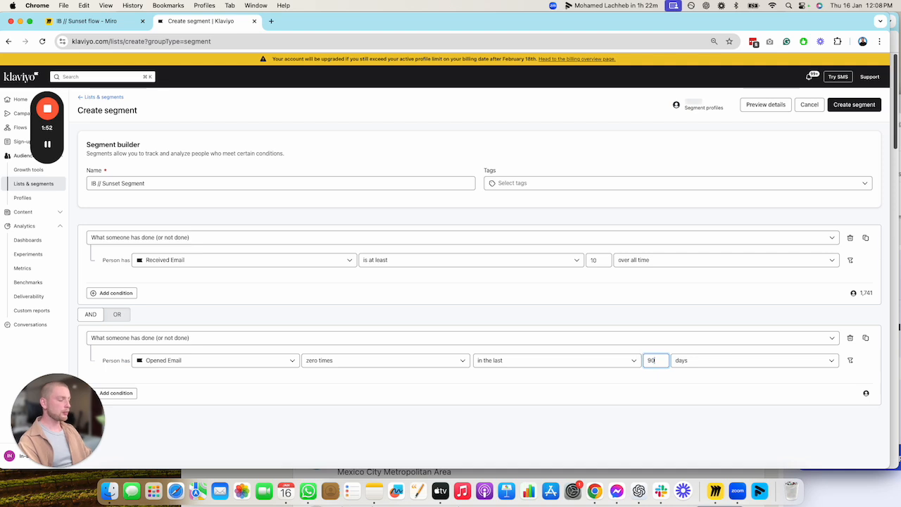
Add a third condition group joined with AND, based on what someone has done (or not done)
click(116, 392)
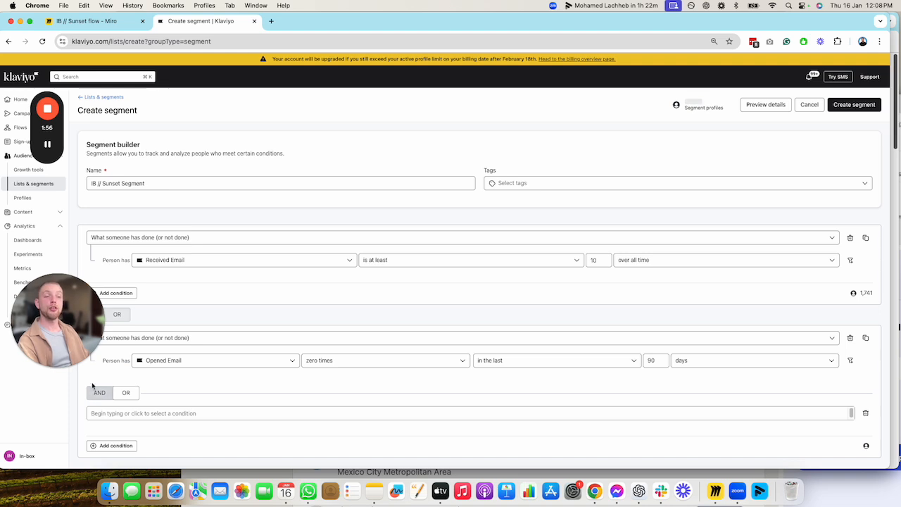
click(99, 392)
scroll(428, 348, down, 1)
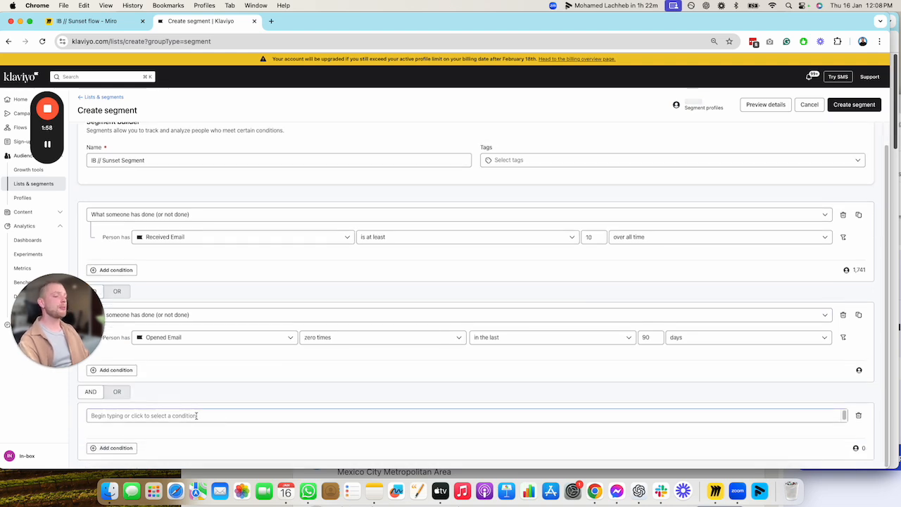
click(192, 416)
scroll(192, 429, down, 2)
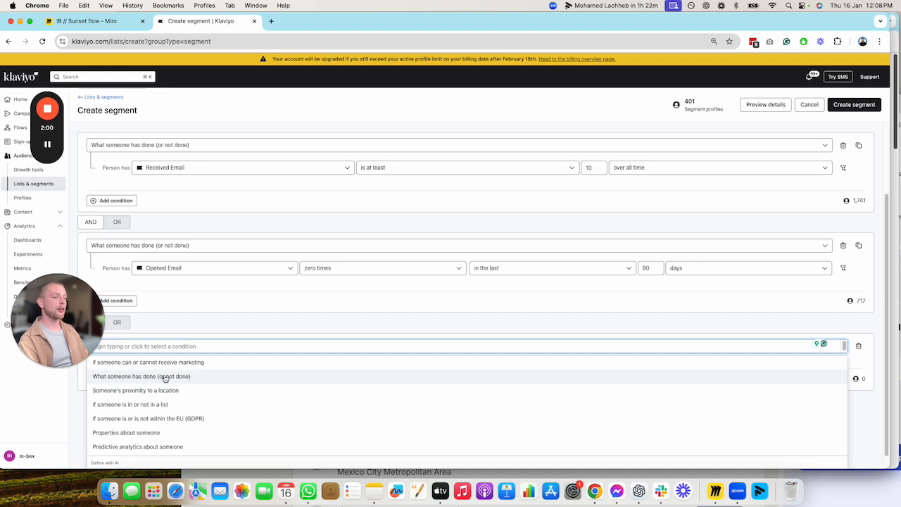
click(163, 378)
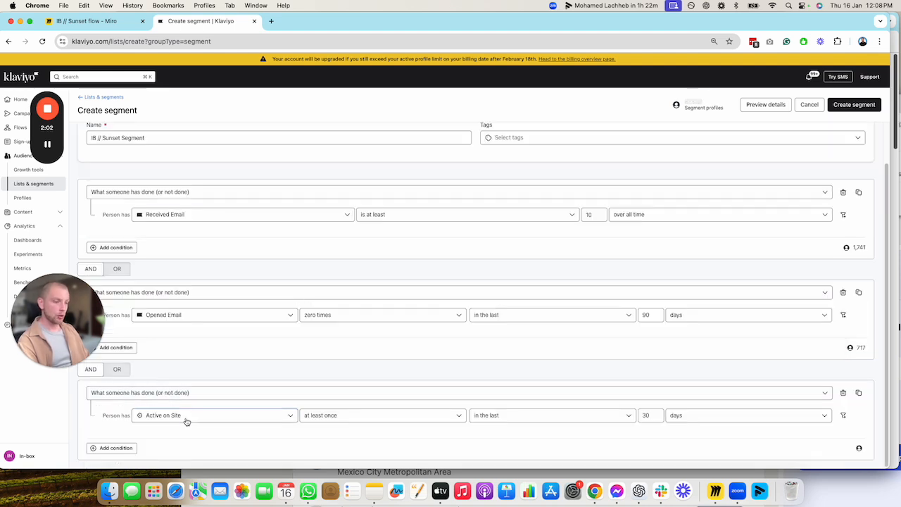
Define the third condition as Placed Order zero times over all time and create the segment
click(185, 417)
text(plac)
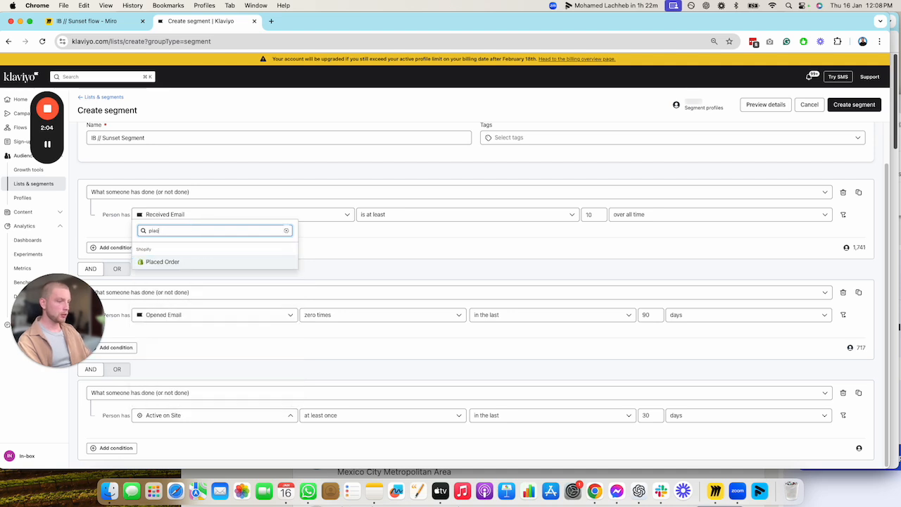
text(ed)
click(176, 262)
click(392, 415)
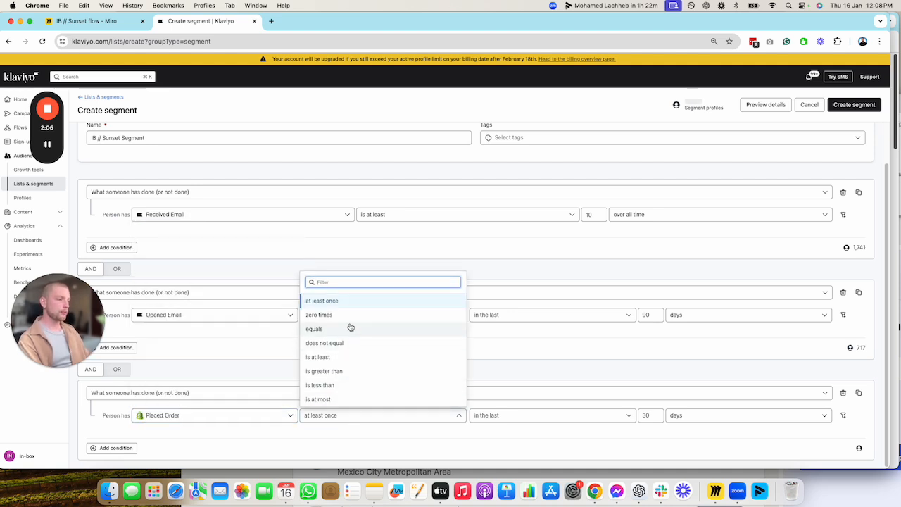
click(331, 314)
click(547, 416)
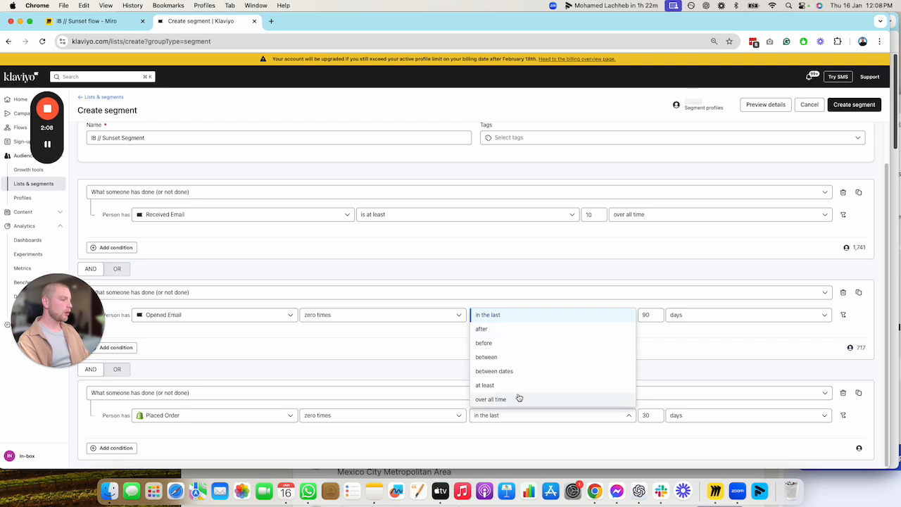
click(518, 398)
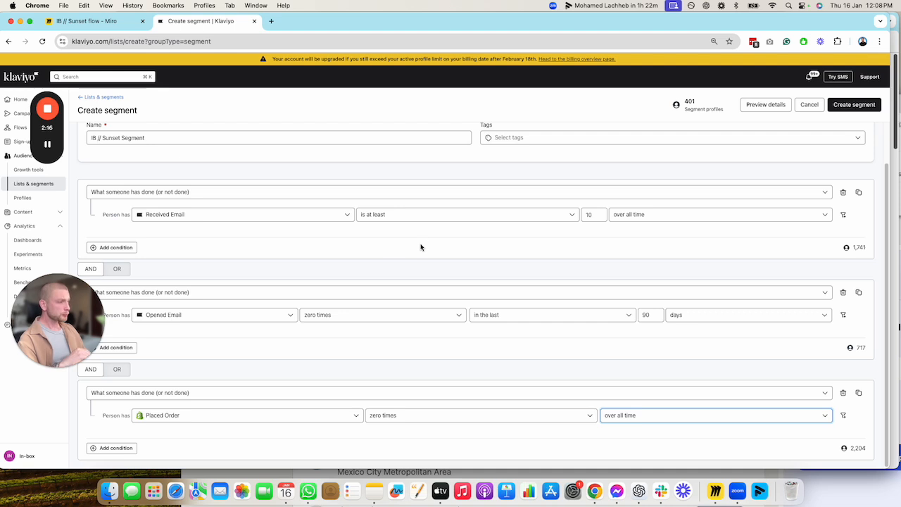
click(859, 105)
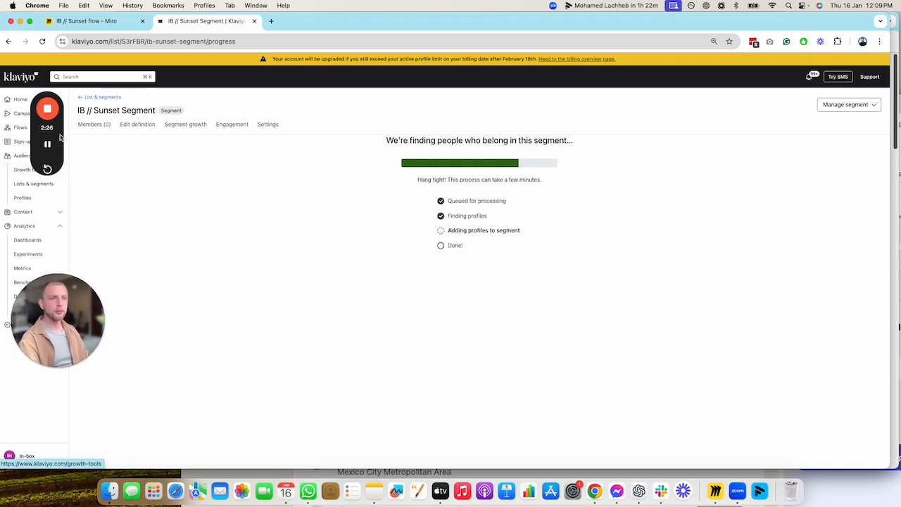
Review the sunset flow plan in Miro, and return to the lists and segments overview in Klaviyo
click(88, 20)
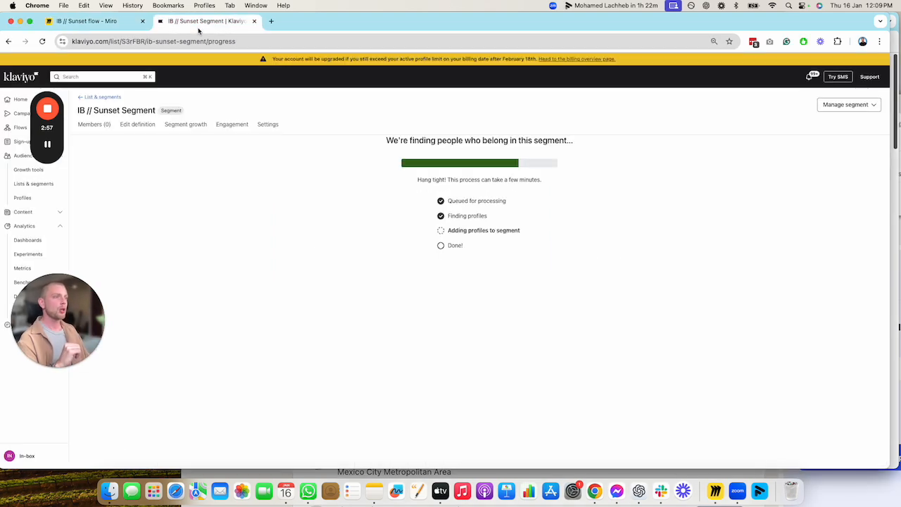
click(199, 22)
click(89, 99)
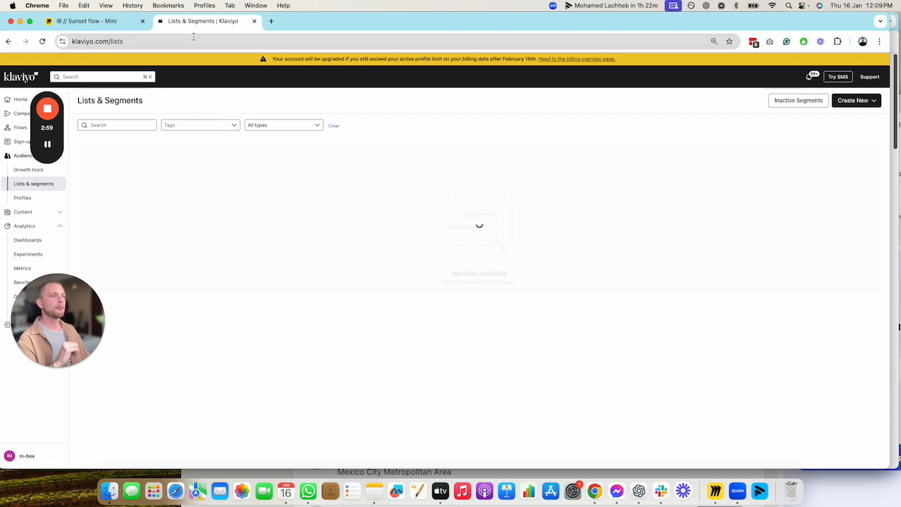
Create an email campaign named "IB // Sunset Email 1"
click(21, 116)
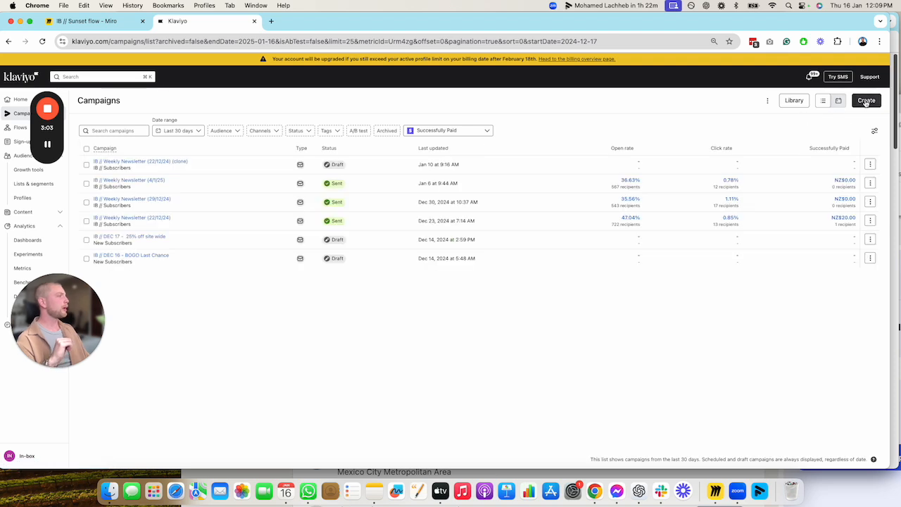
click(866, 98)
triple_click(790, 111)
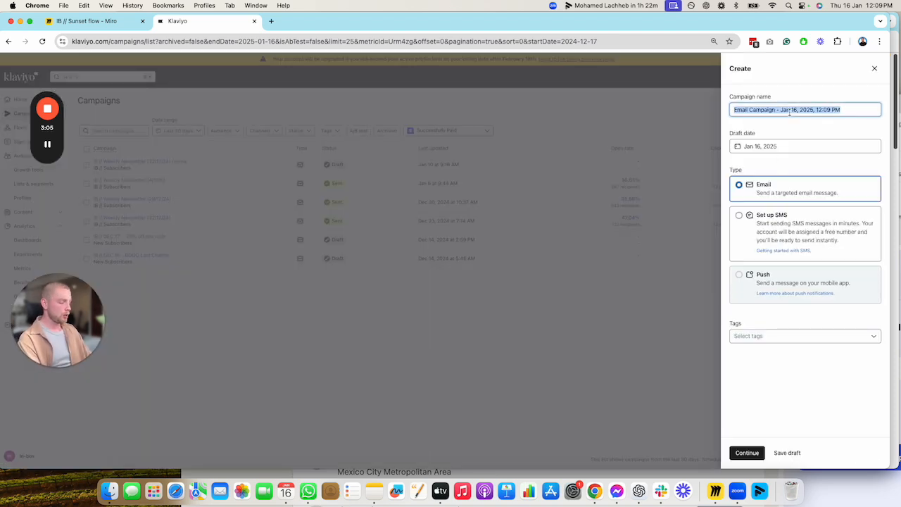
text(IB // Sunset Email 1)
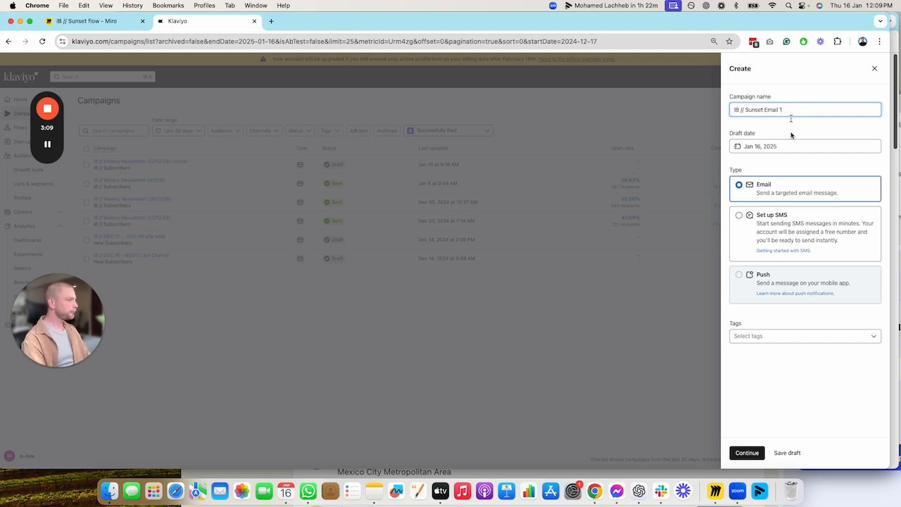
click(747, 452)
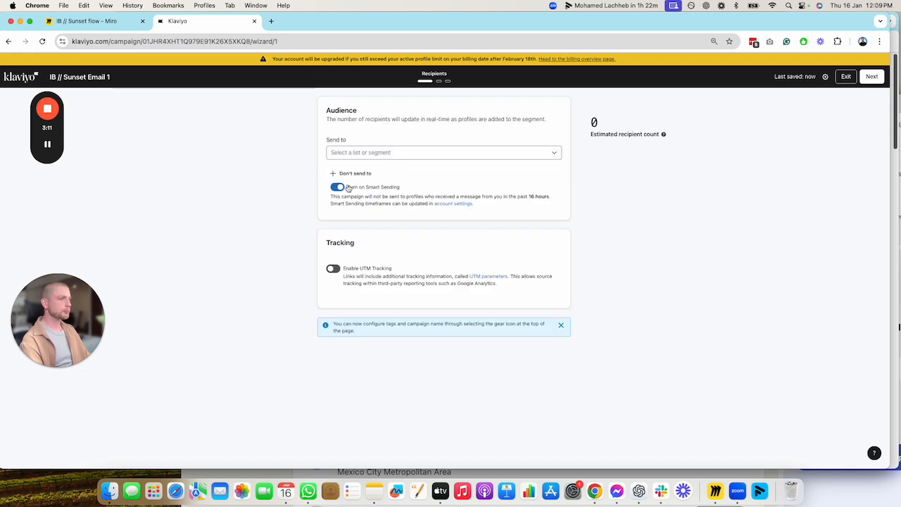
Set the campaign audience to the IB // Sunset Segment and continue to the message stage
click(387, 153)
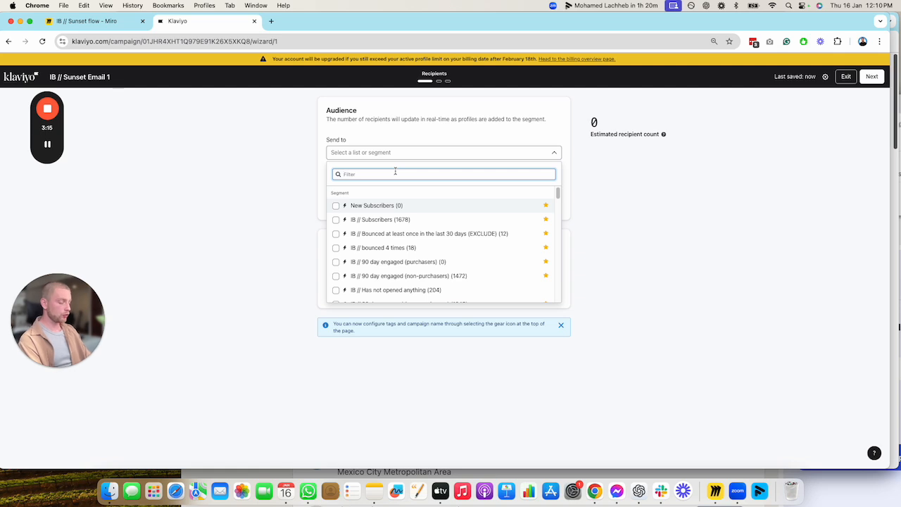
text(ib // sun)
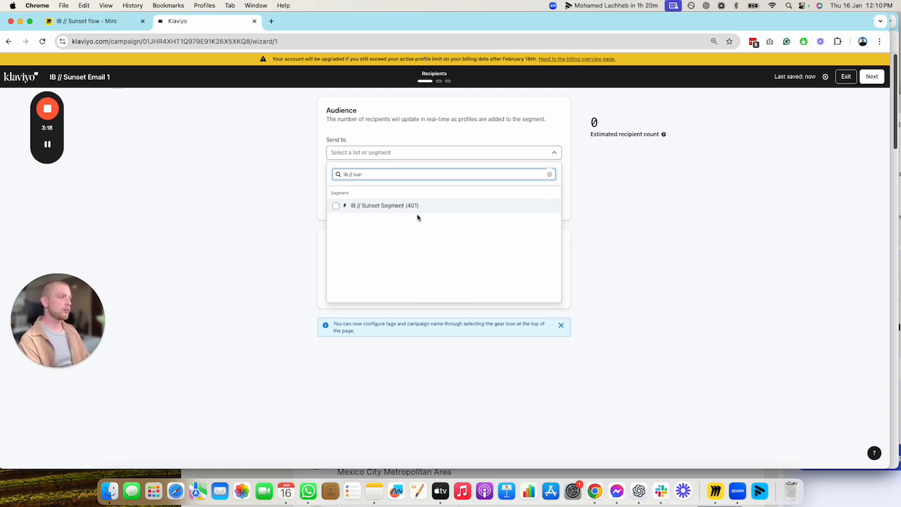
click(417, 207)
click(640, 195)
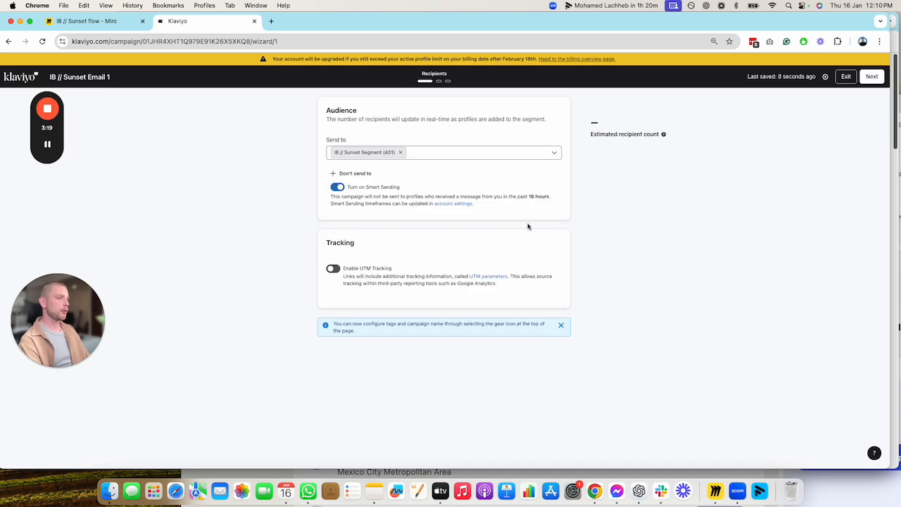
click(874, 77)
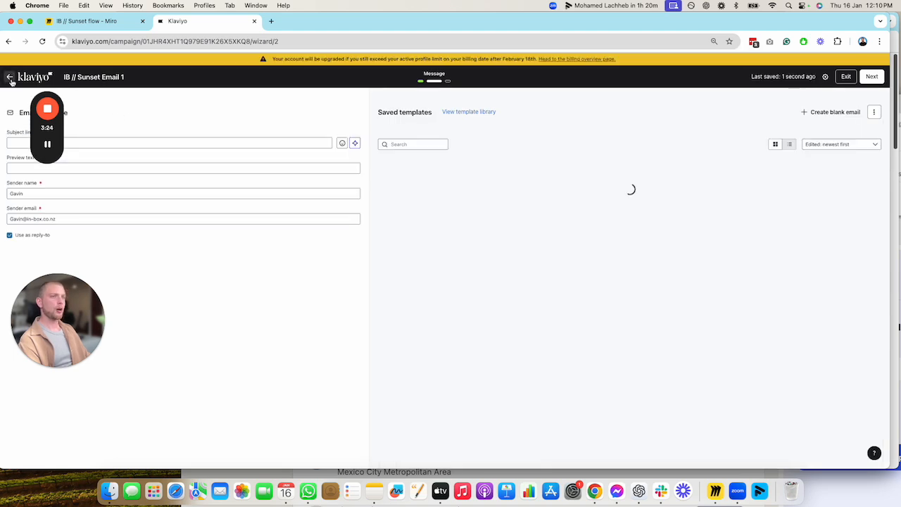
Go back to the recipient settings, turn off Smart Sending and return to the message stage
click(10, 77)
click(337, 187)
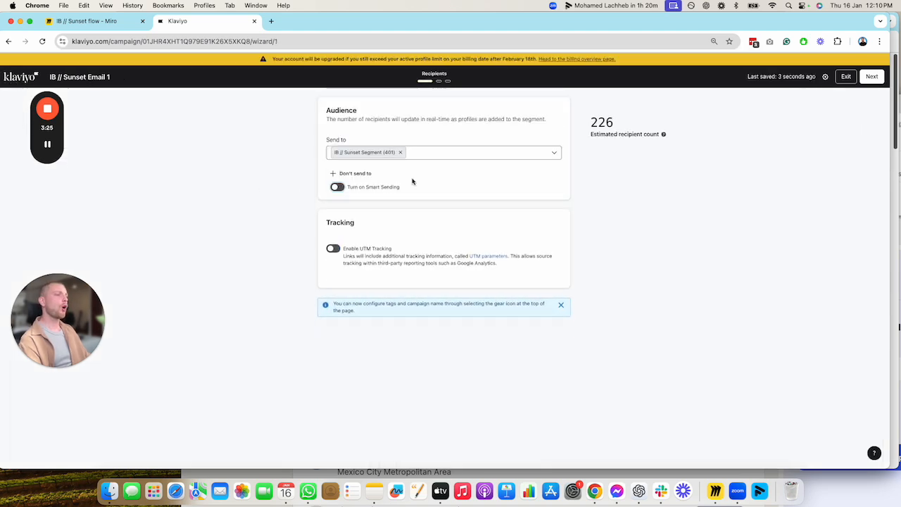
click(872, 78)
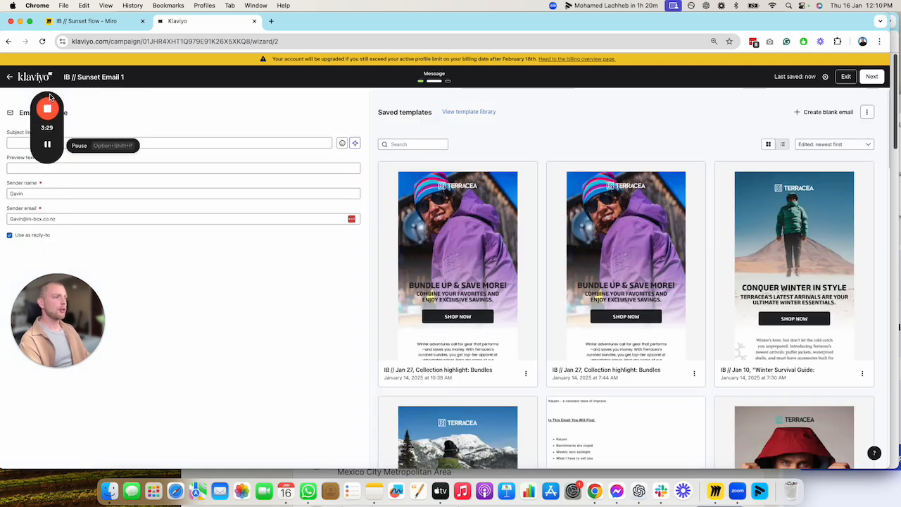
drag(52, 98, 499, 153)
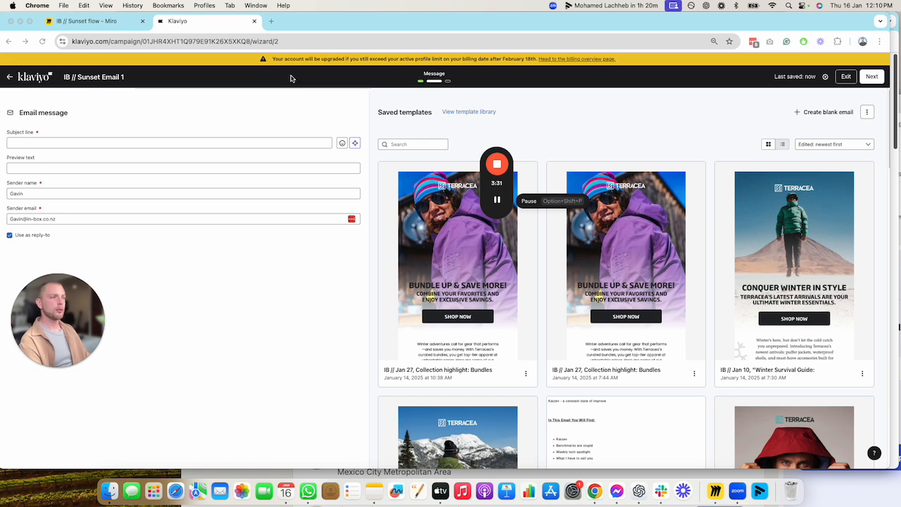
click(867, 112)
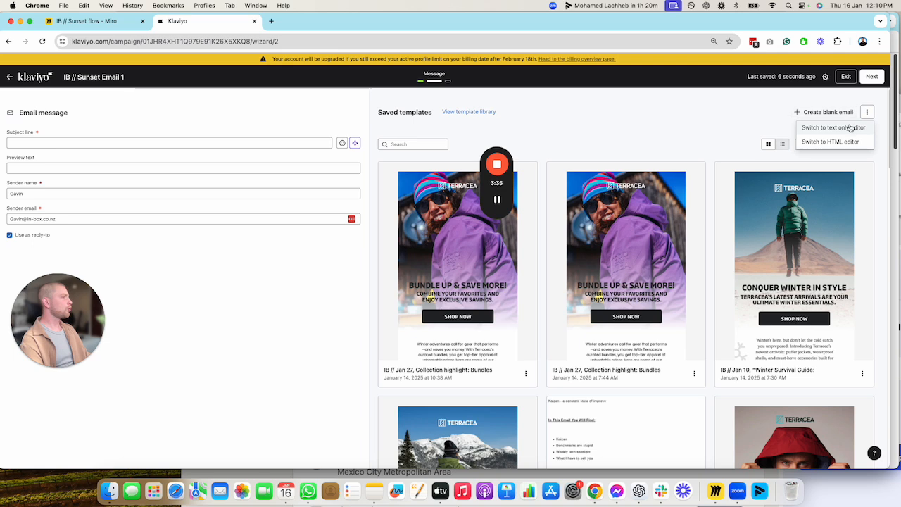
click(846, 117)
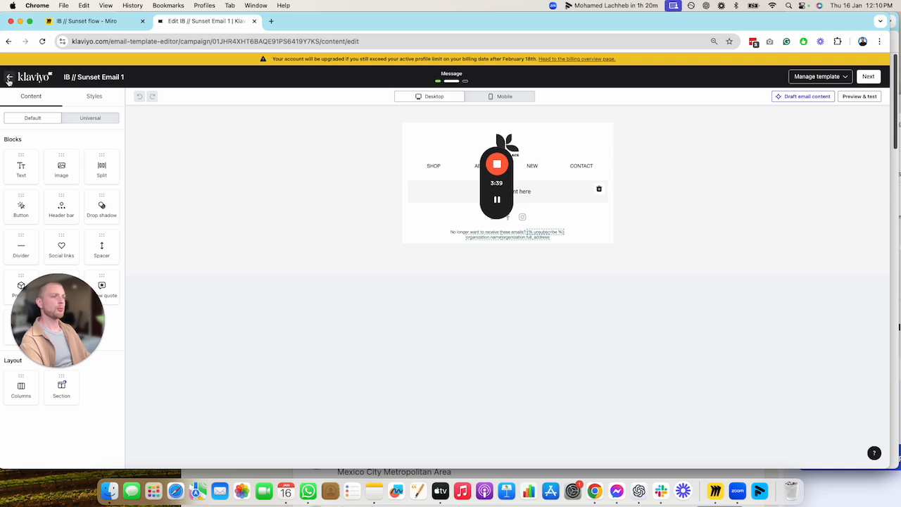
click(8, 77)
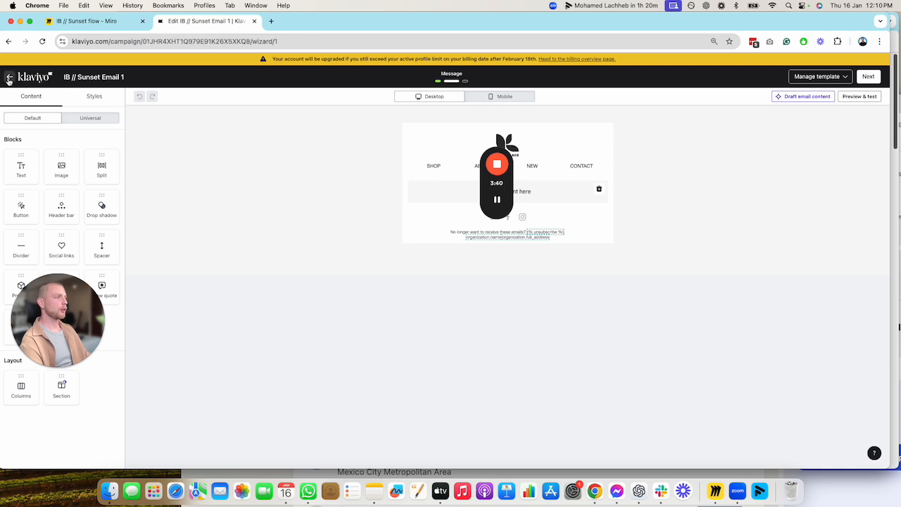
click(872, 76)
Change the campaign's email template, switching to the text only editor
click(875, 104)
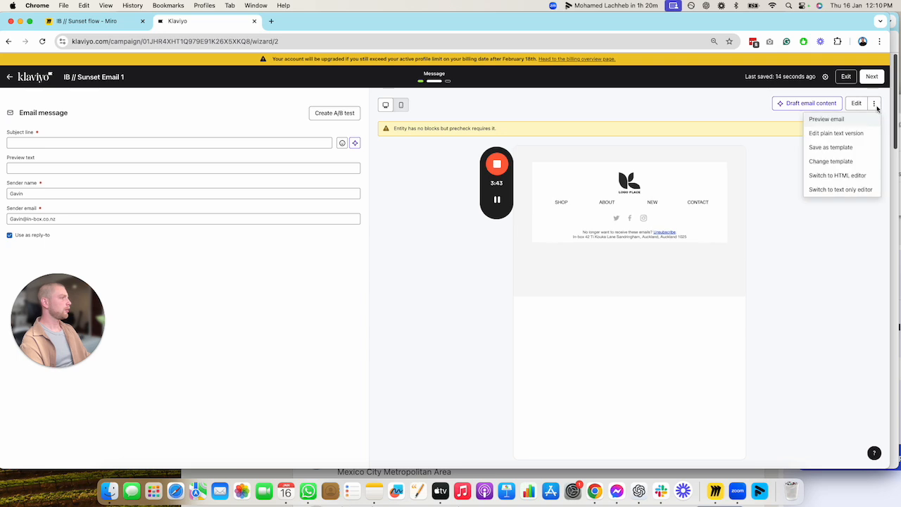
click(850, 163)
click(867, 133)
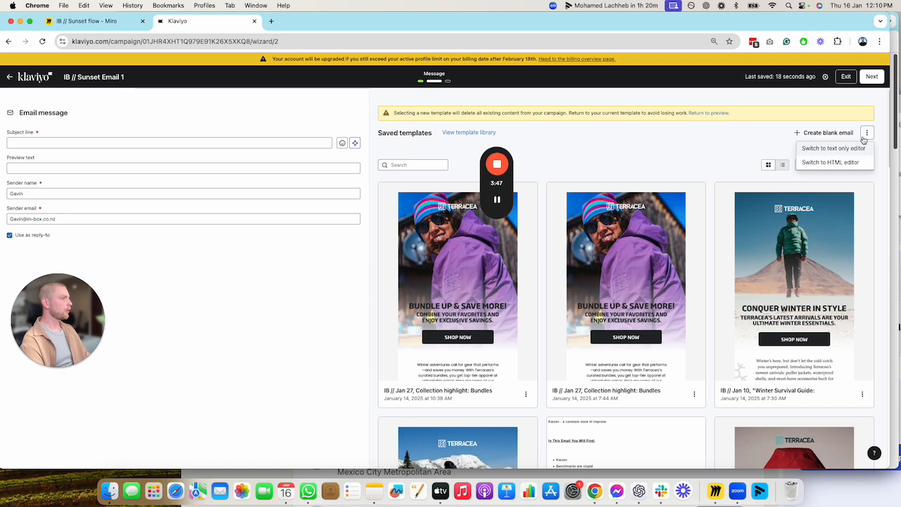
click(854, 153)
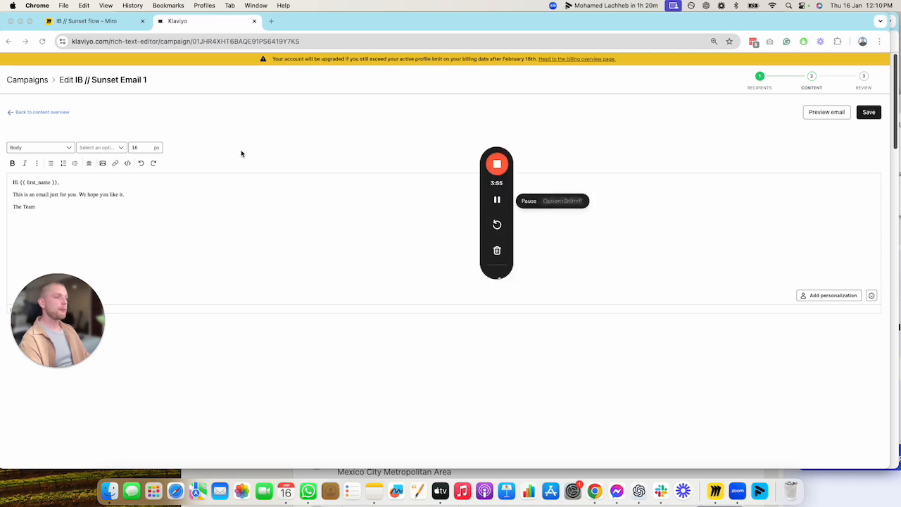
Copy the Campaign 1 body text from the Miro board and paste it over the default email text in Klaviyo
click(119, 27)
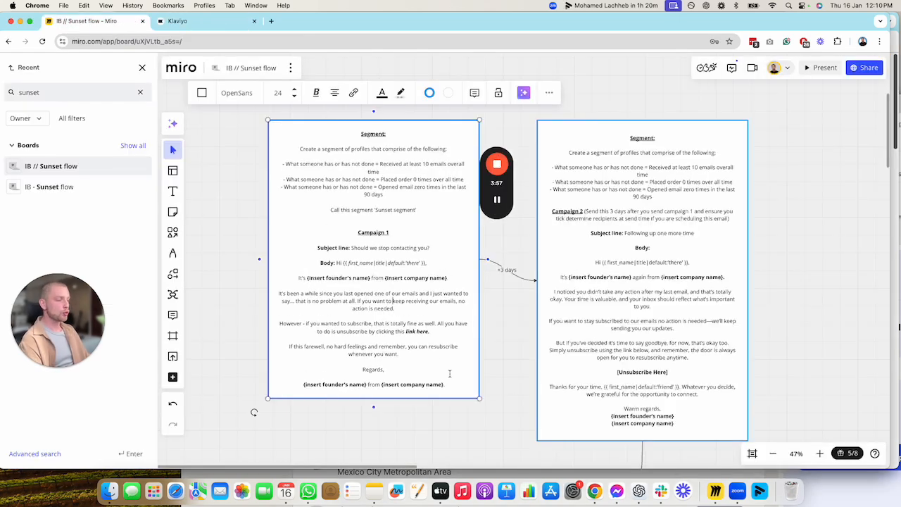
drag(450, 385, 337, 262)
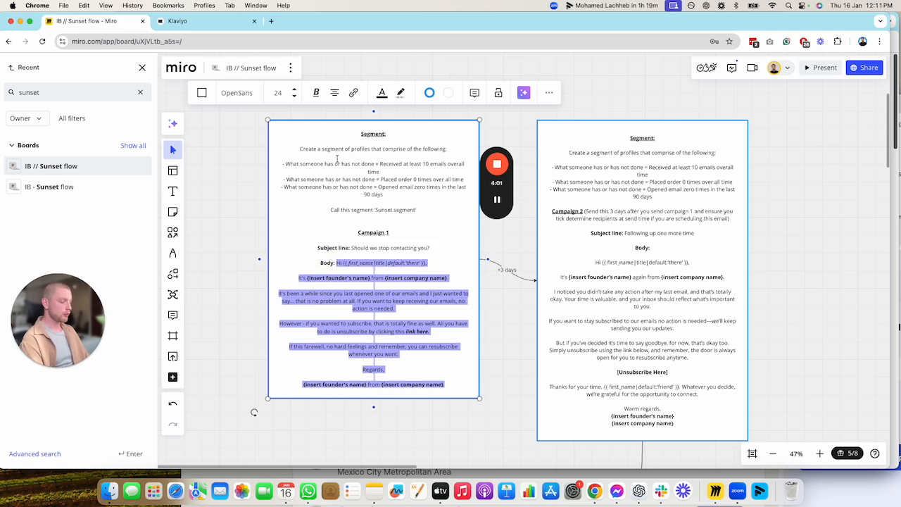
click(178, 21)
key(super+a)
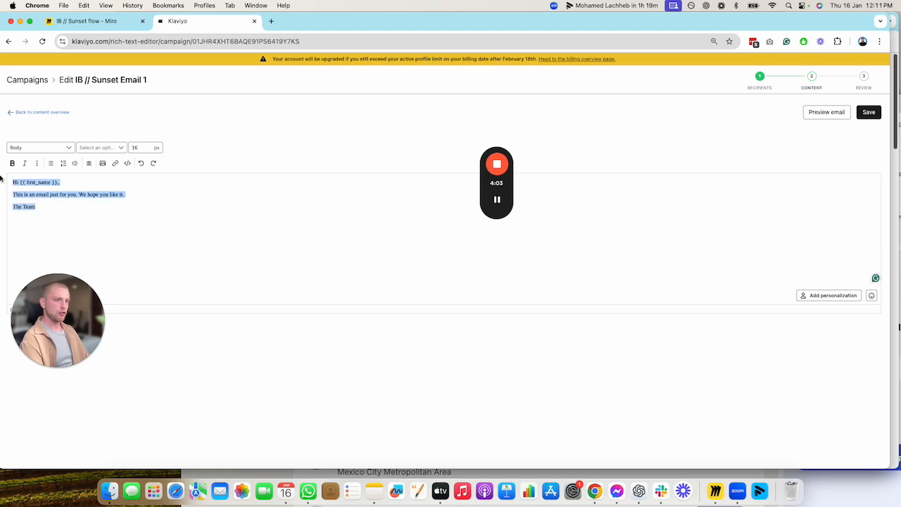
text(Hi {{ first_name|title|default:'there' }}, It's {insert founder's name} from {insert company name}. It's been a while since you last opened one of our emails and I just wanted to say... that is no problem at all. If you want to keep receiving our emails, no action is needed. However - if you wanted to subscribe, that is totally fine as well. All you have to do is unsubscribe by clicking this link here. If this farewell, no hard feelings and remember, you can resubscribe whenever you want. Regards,  {insert founder's name} from {insert company name})
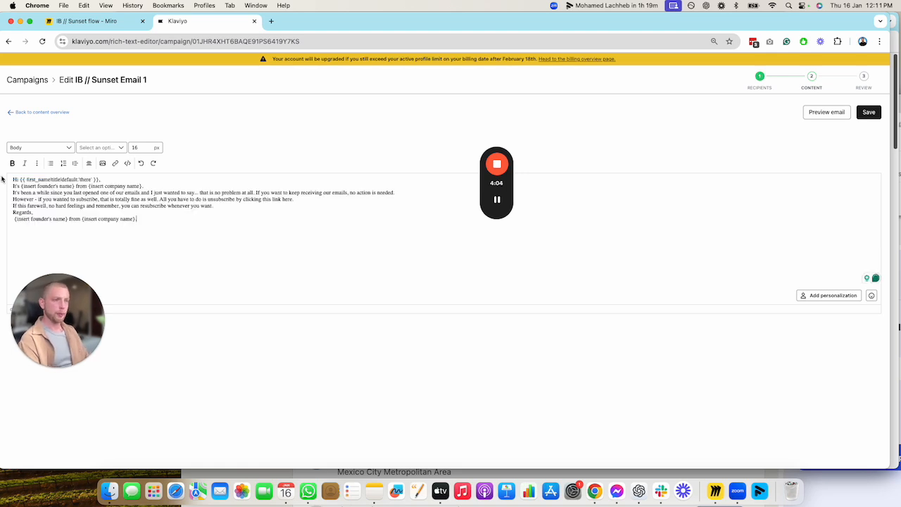
Separate the greeting, body paragraphs and sign-off with blank lines and remove the leading space before the signature line
click(149, 180)
key(Return)
key(Return)
click(402, 205)
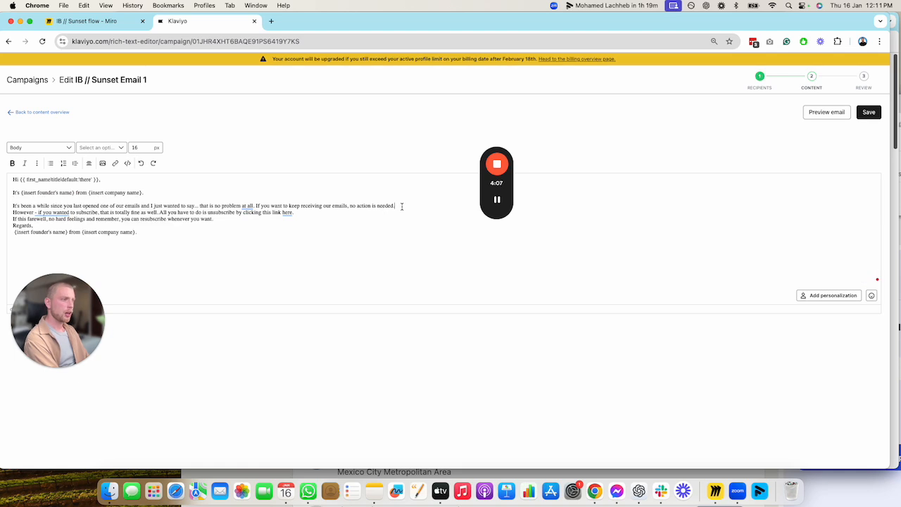
key(Return)
click(310, 219)
key(Return)
click(249, 233)
key(Return)
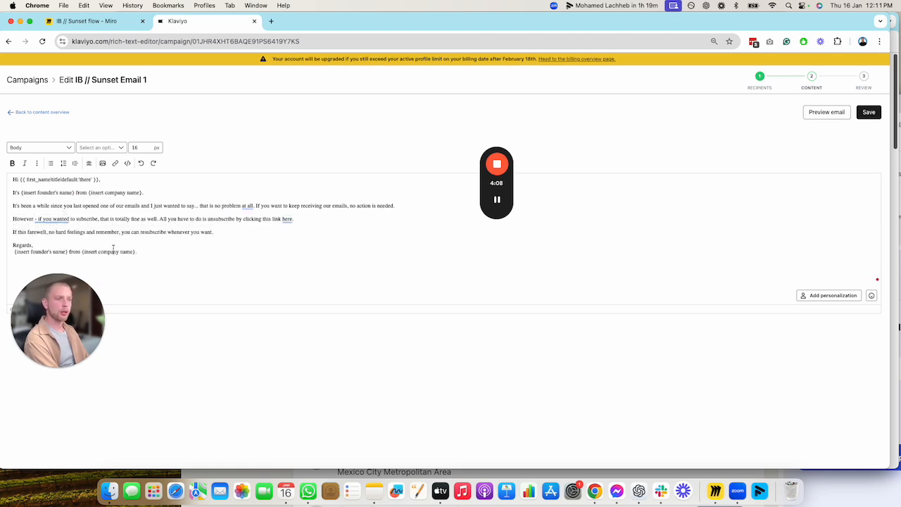
click(112, 246)
key(Return)
click(15, 258)
key(BackSpace)
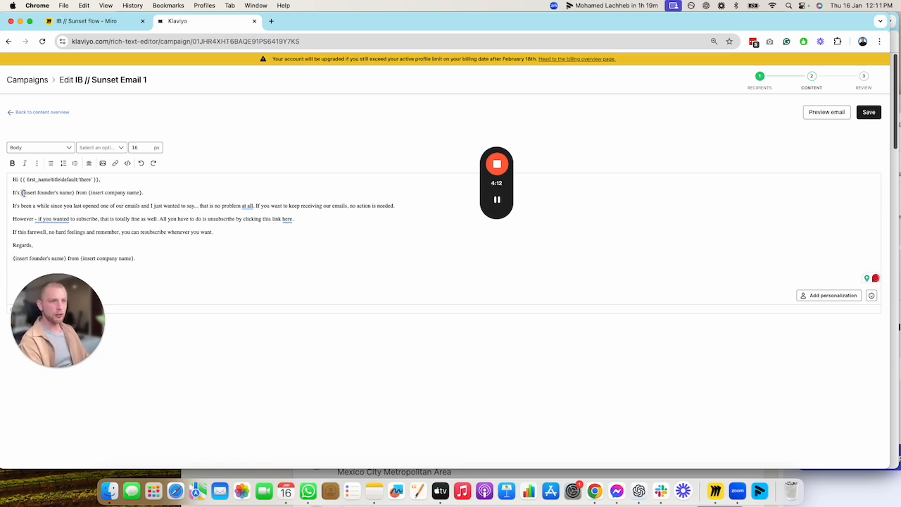
Replace the placeholders in the introductory line with the founder's first name and the company name "In-box"
drag(22, 192, 74, 193)
text(Gavin)
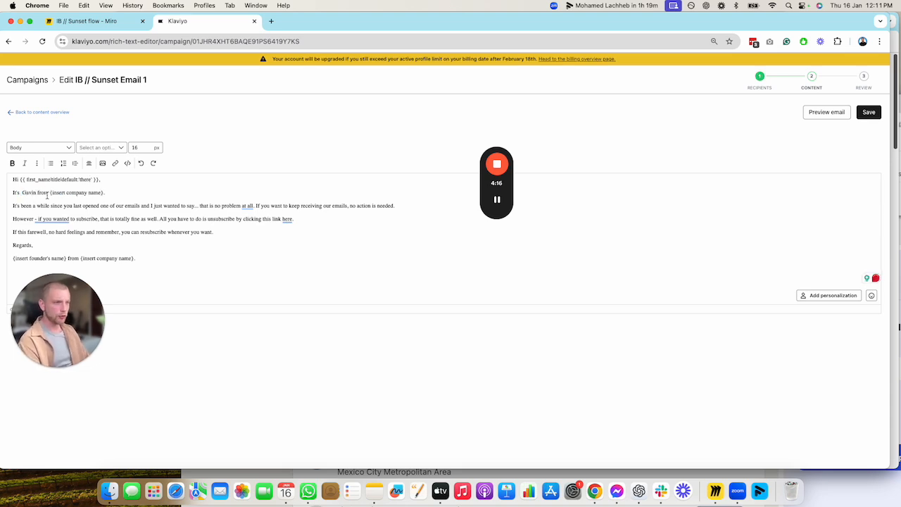
drag(47, 195, 96, 193)
text(It's  Gavin from I)
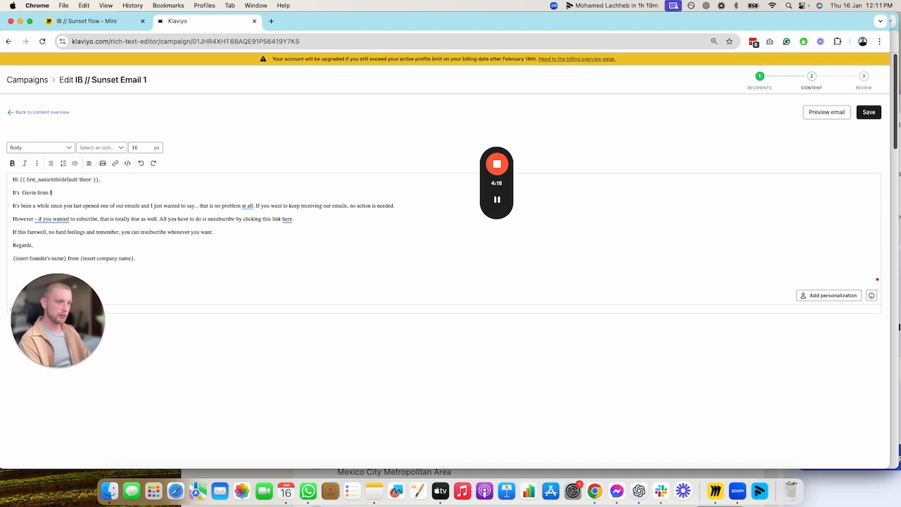
text(n-hox)
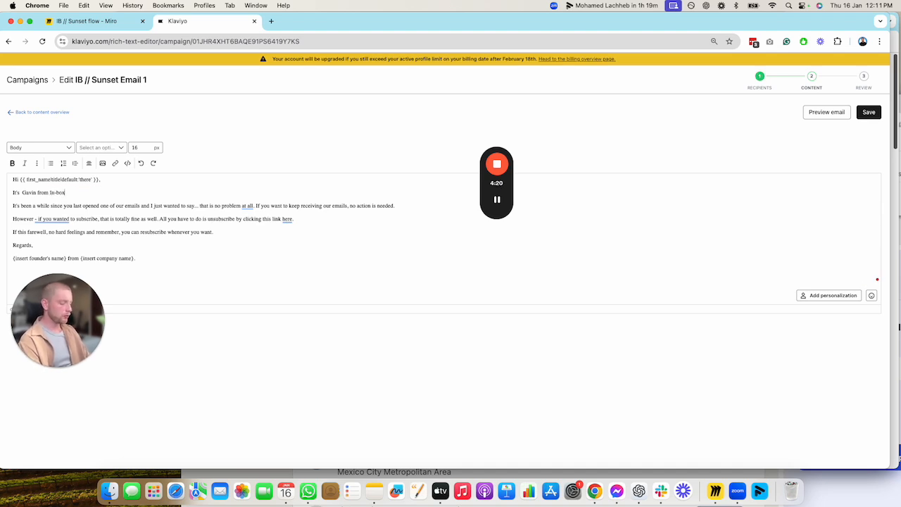
text(.)
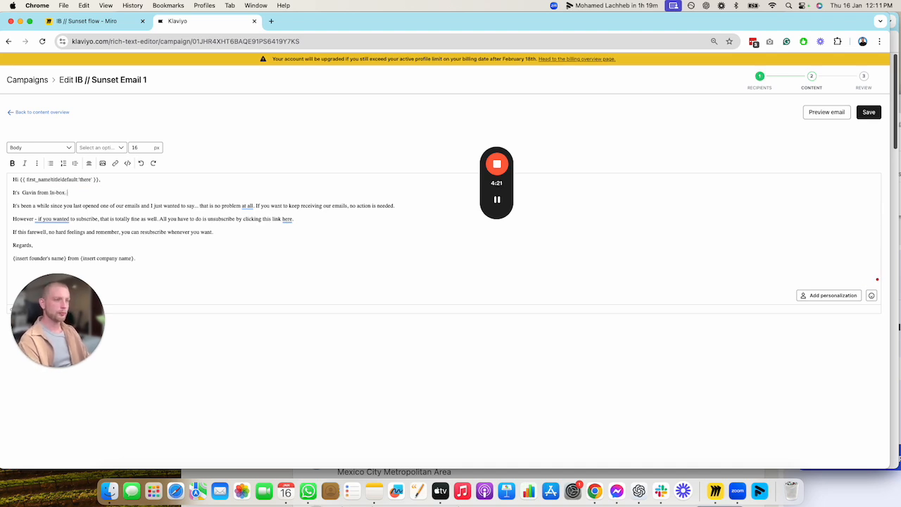
Tidy the line break before the signature, set the whole email text to Helvetica, and save the content
click(13, 258)
key(BackSpace)
key(Return)
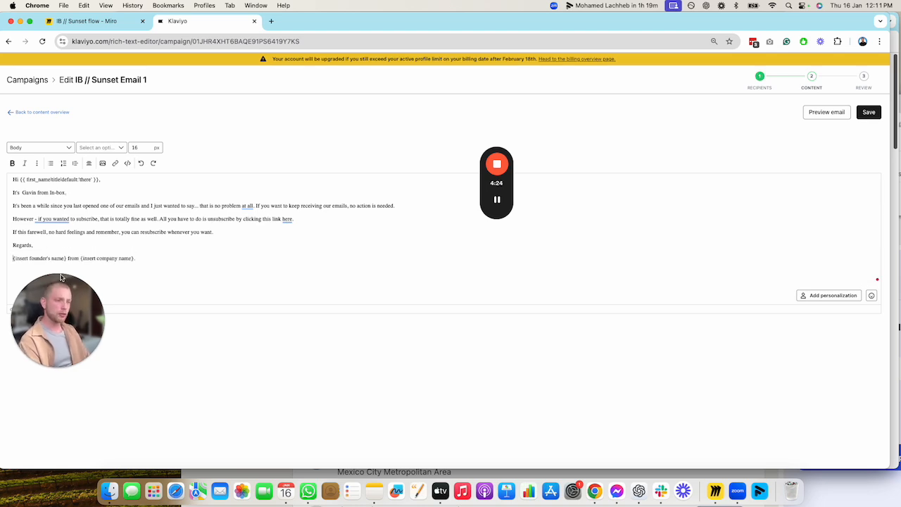
click(155, 265)
drag(141, 257, 11, 178)
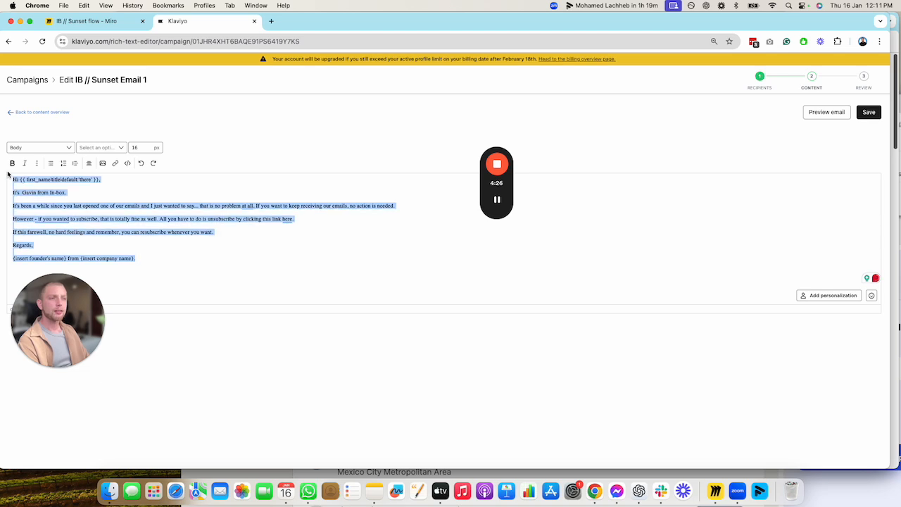
click(106, 149)
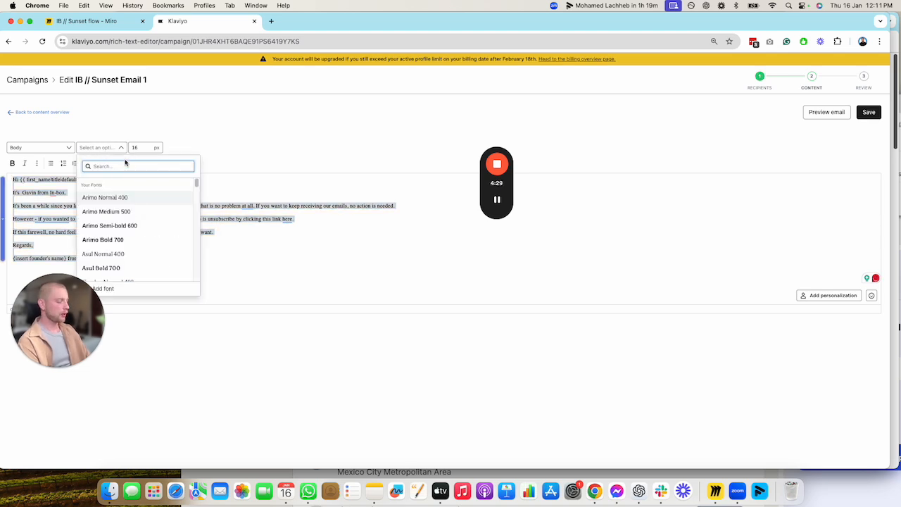
text(hel)
click(122, 231)
click(196, 219)
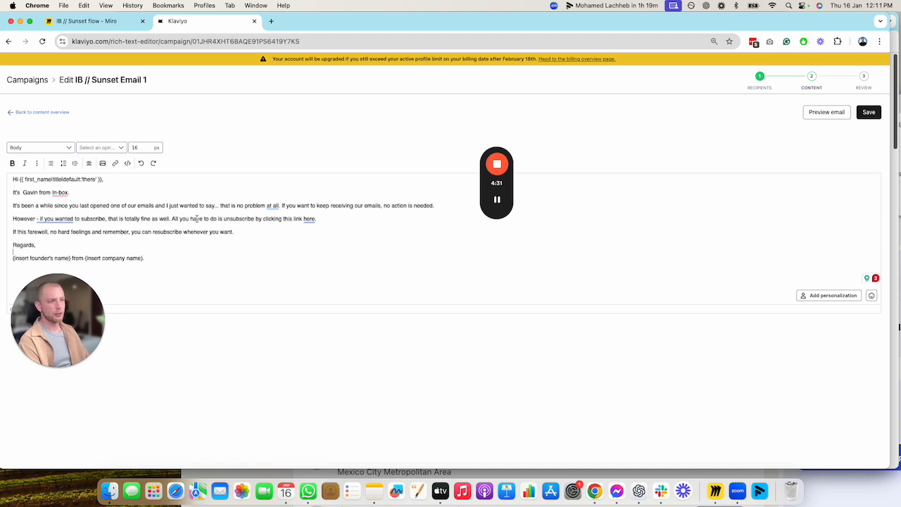
click(868, 112)
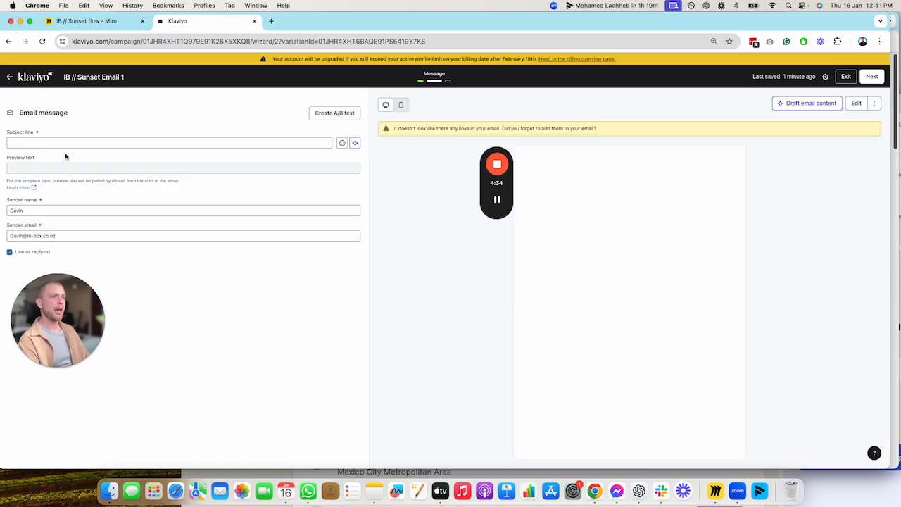
Copy the Campaign 1 subject line "Should we stop contacting you?" from the Miro board into the Klaviyo campaign's subject line
click(85, 20)
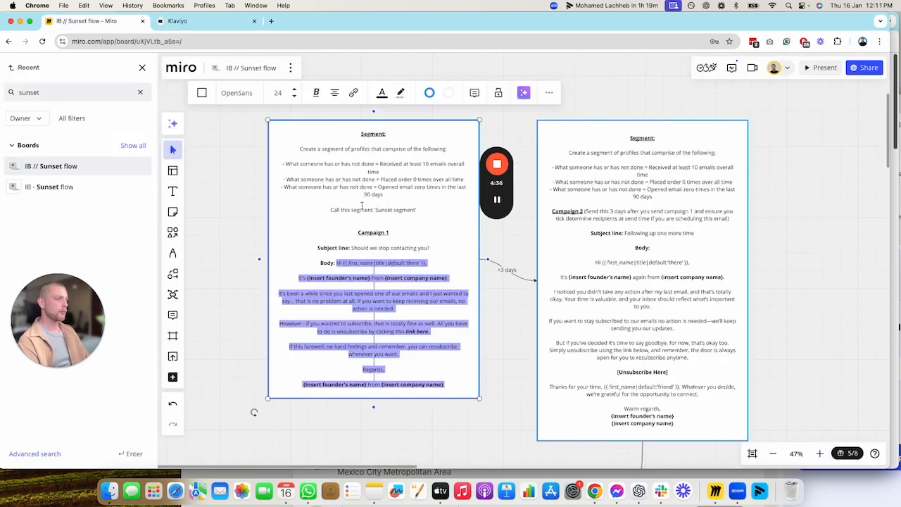
drag(351, 247, 444, 247)
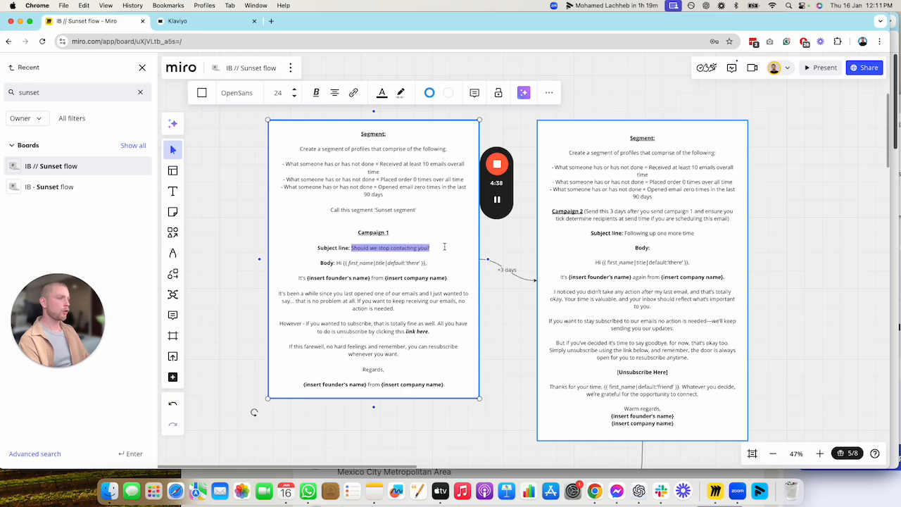
key(super+c)
click(226, 24)
click(89, 140)
key(super+v)
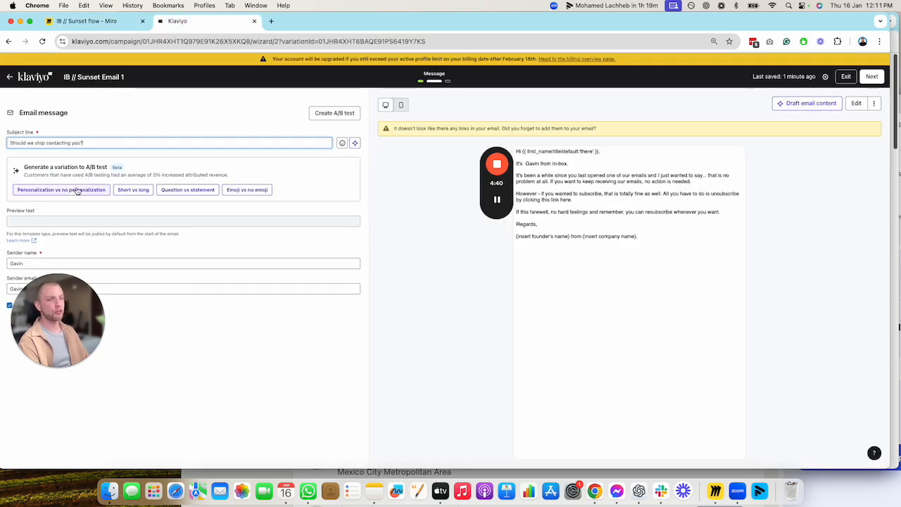
Check the sender name and sender email of the campaign and continue to its review
drag(90, 332, 161, 391)
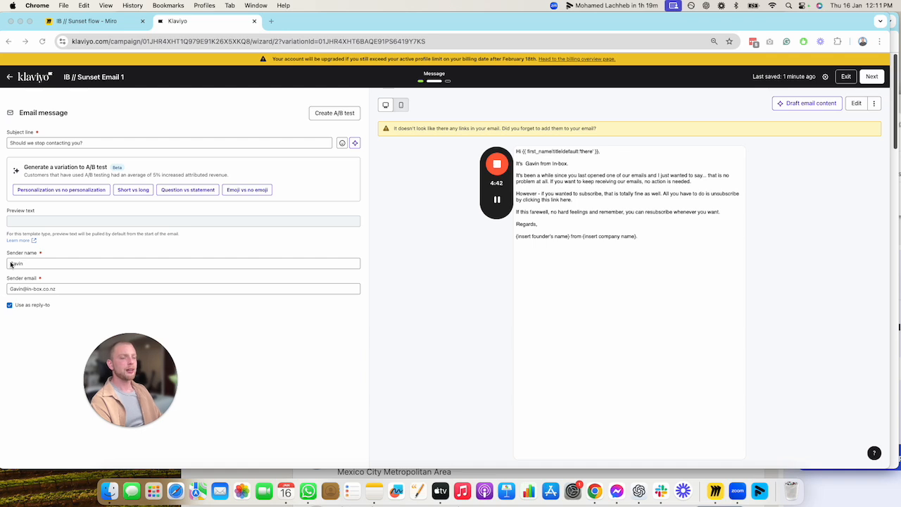
click(32, 264)
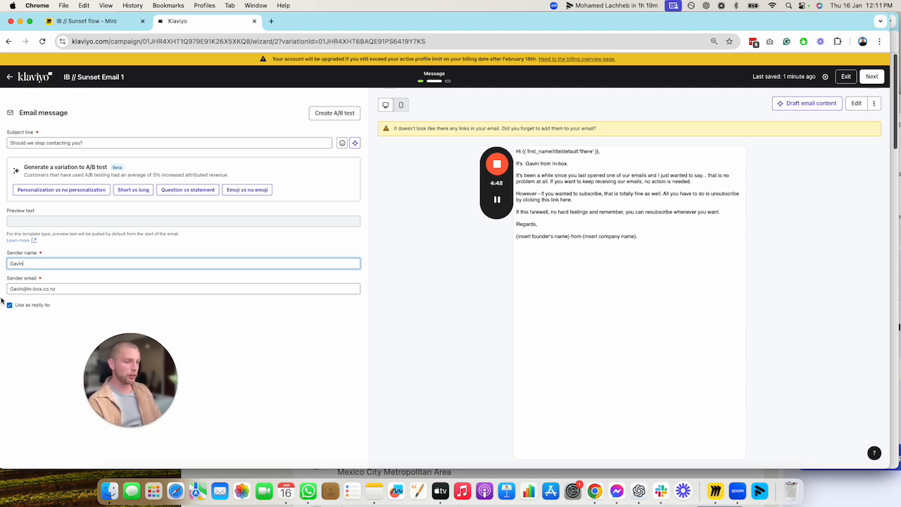
drag(25, 263, 3, 267)
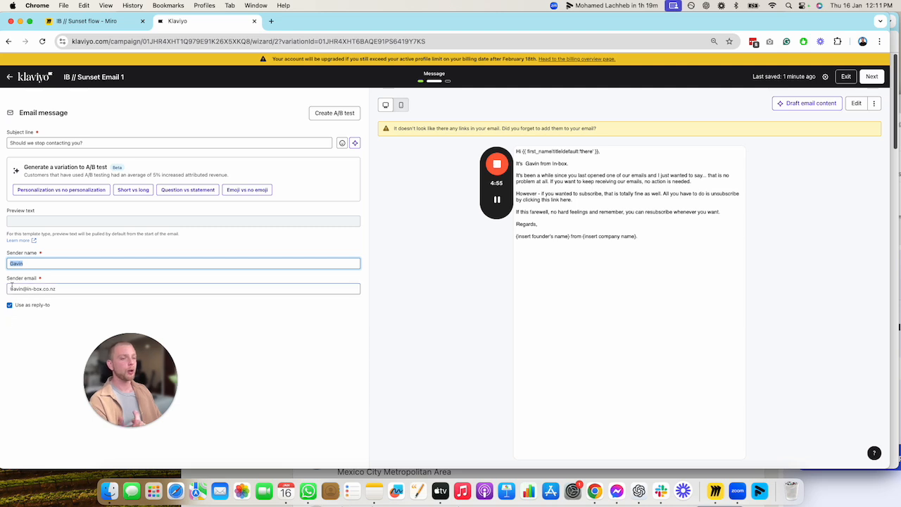
click(53, 288)
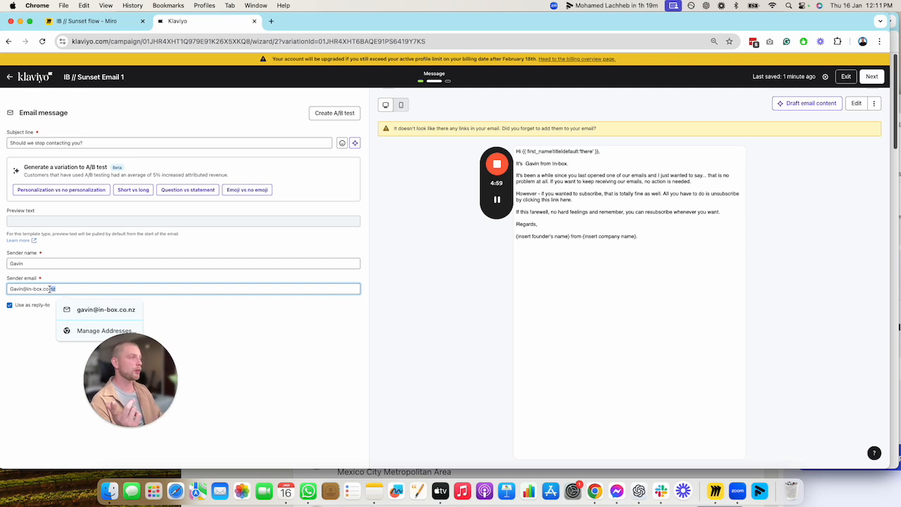
click(873, 76)
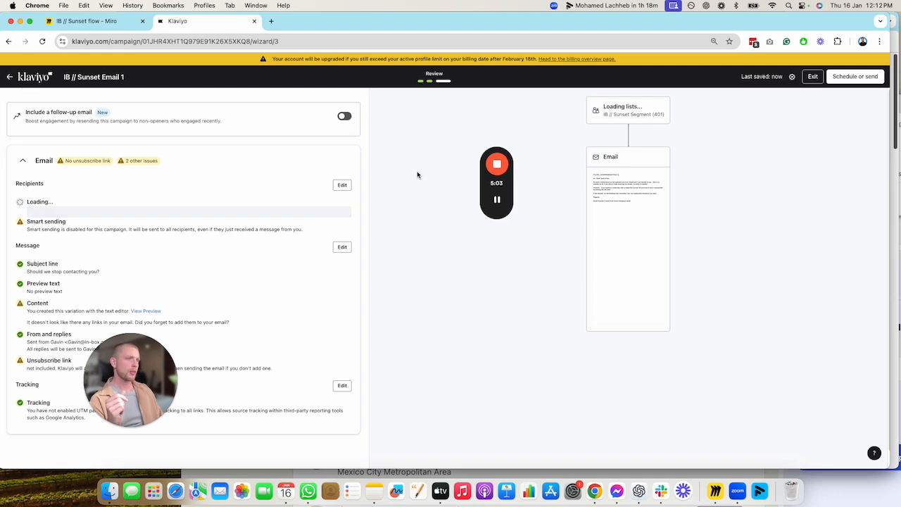
View the campaign's scheduling and sending options, close them without scheduling, and return to the campaigns list
click(866, 76)
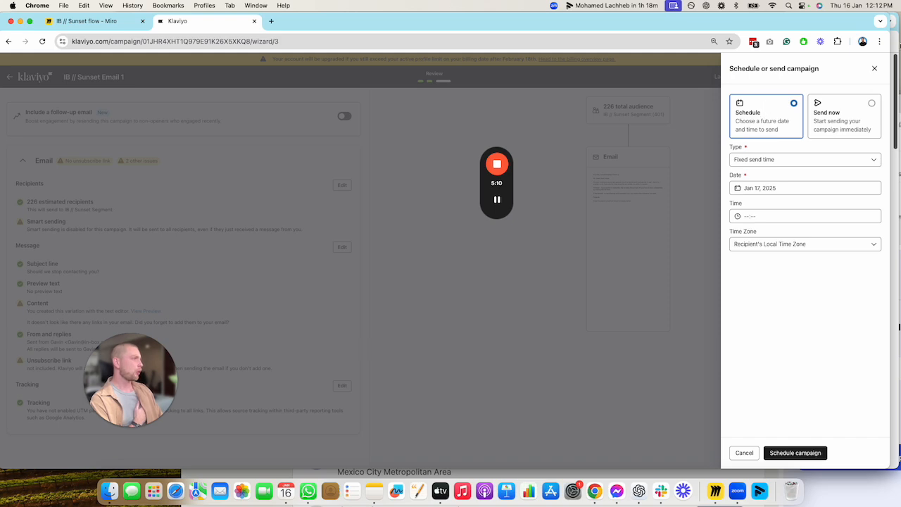
click(874, 68)
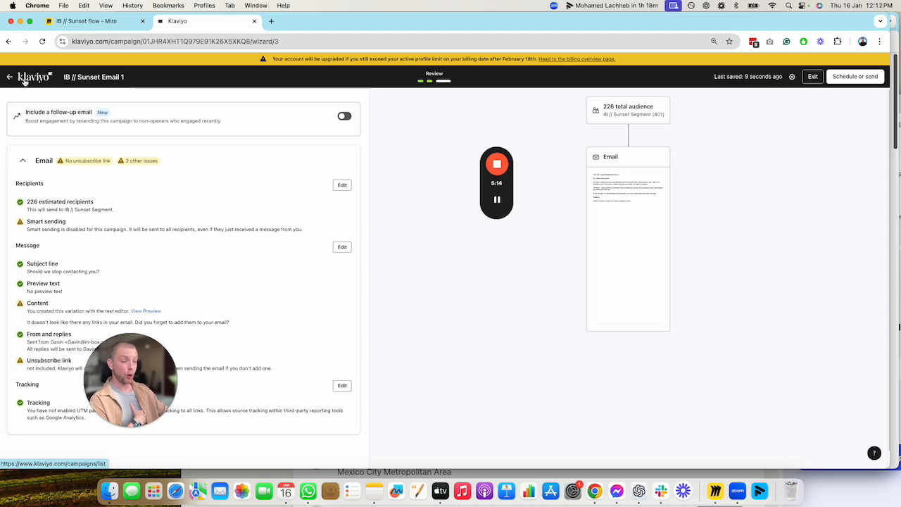
click(28, 80)
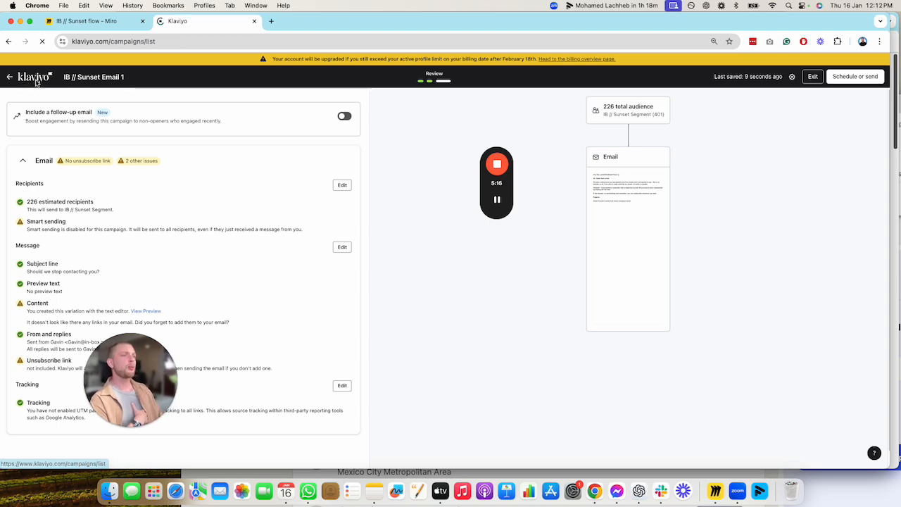
Examine the Campaign 2 plan and the "link here" placeholder in the Campaign 1 body on the Miro board
click(99, 21)
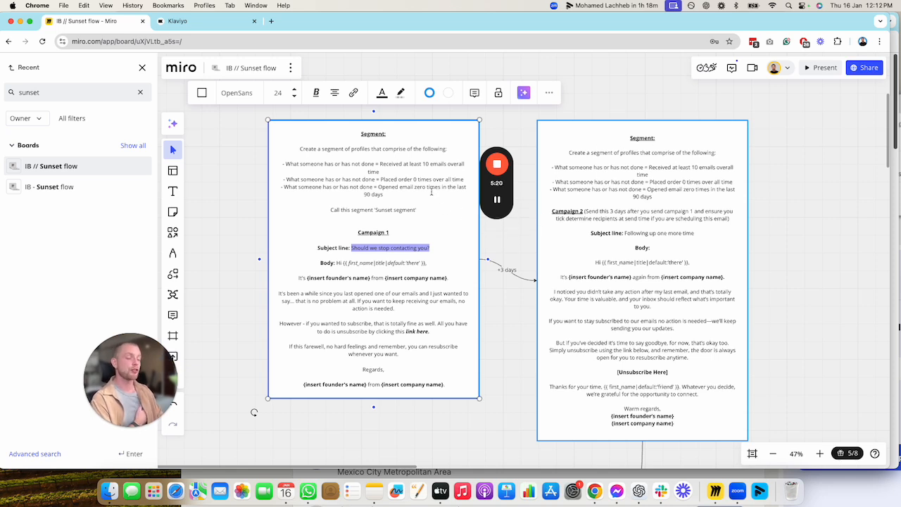
click(687, 320)
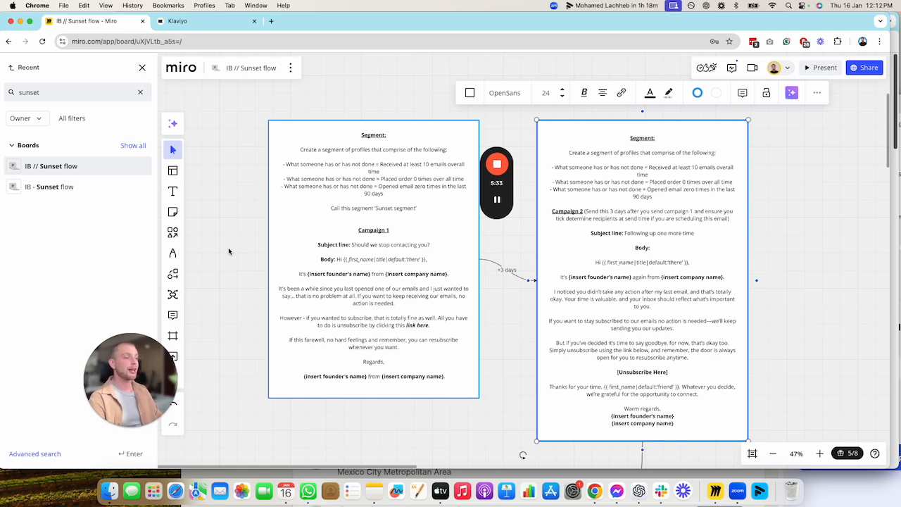
click(396, 324)
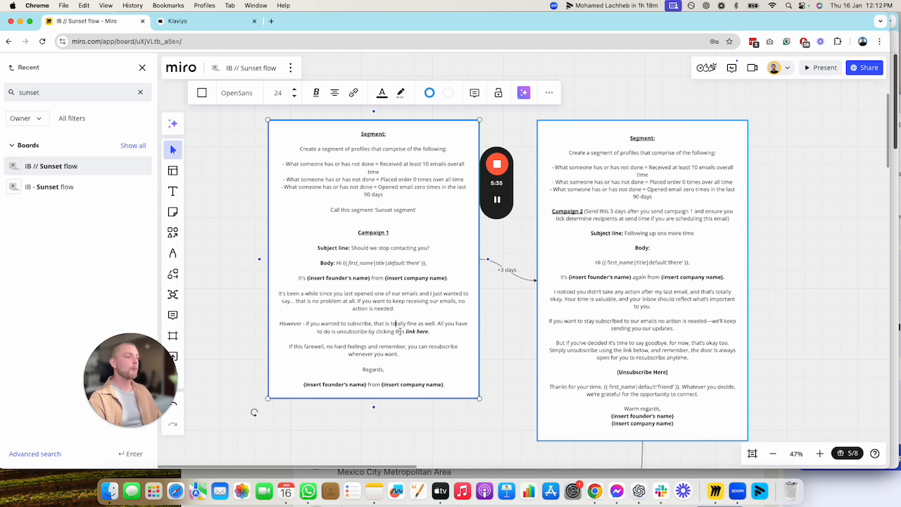
drag(405, 331, 427, 336)
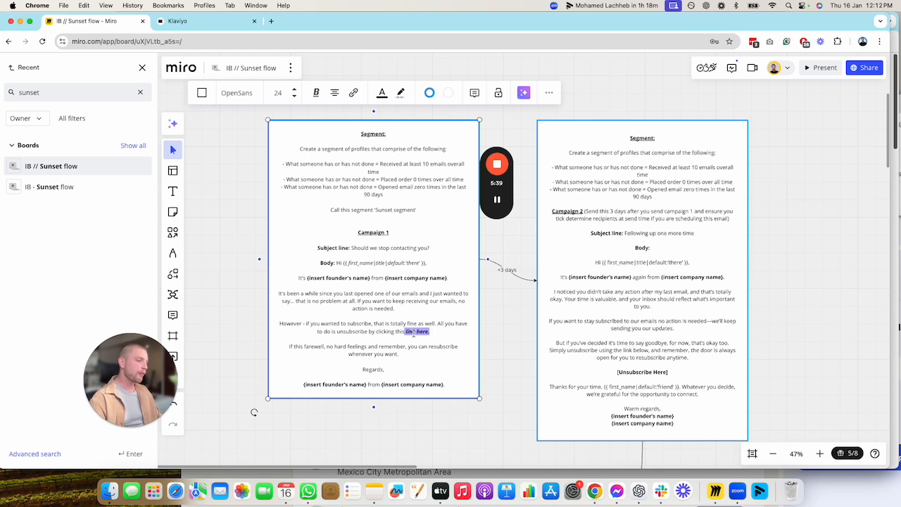
drag(404, 333, 430, 333)
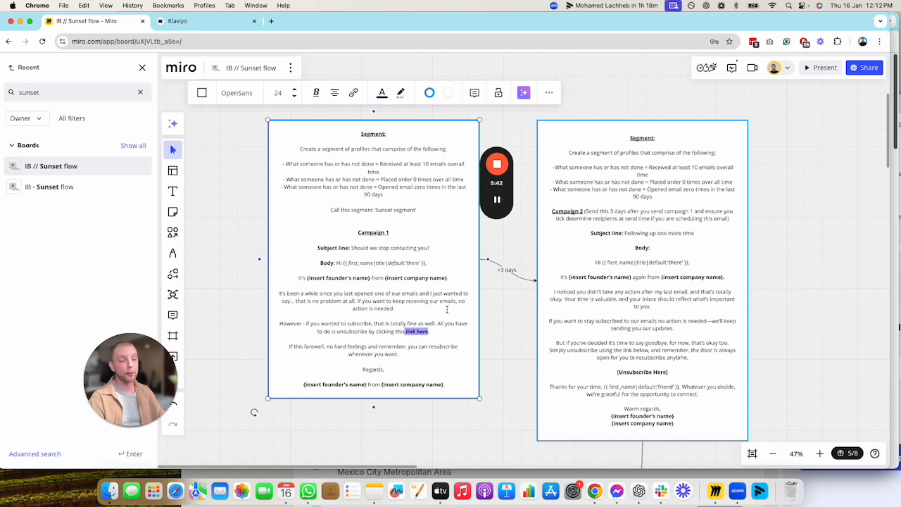
Reopen the text of IB // Sunset Email 1 in Klaviyo and add the {% unsubscribe %} tag after "link here:"
click(176, 21)
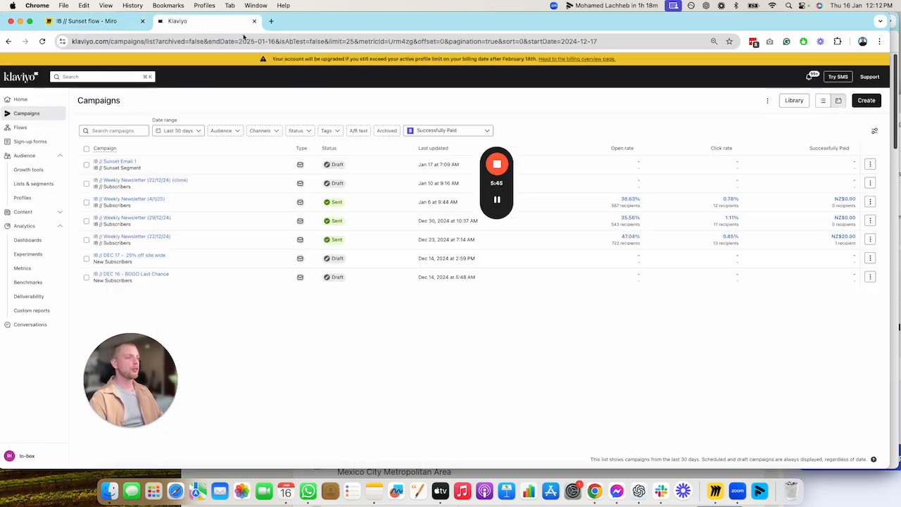
click(115, 161)
click(872, 76)
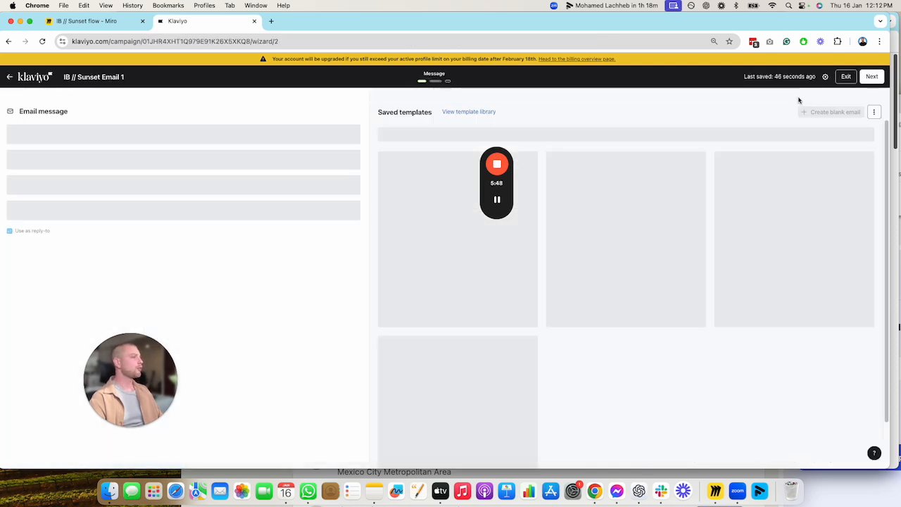
click(857, 103)
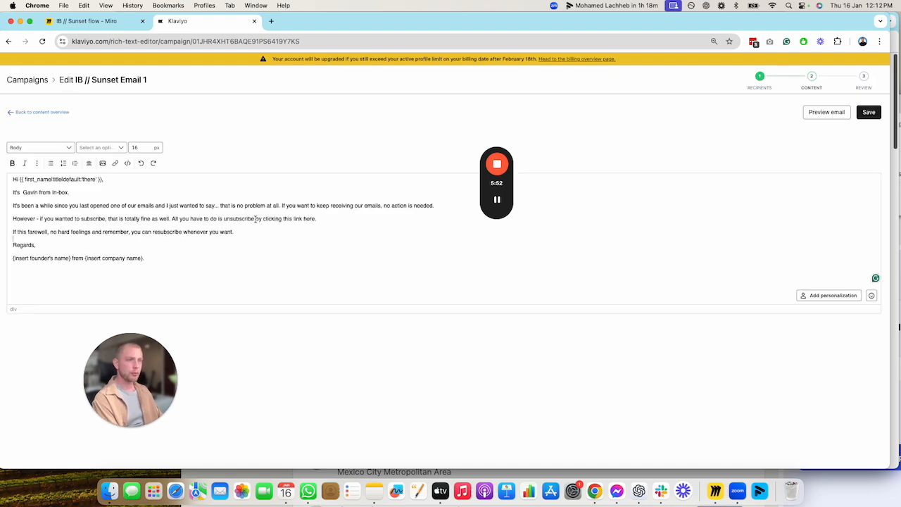
drag(256, 220, 226, 222)
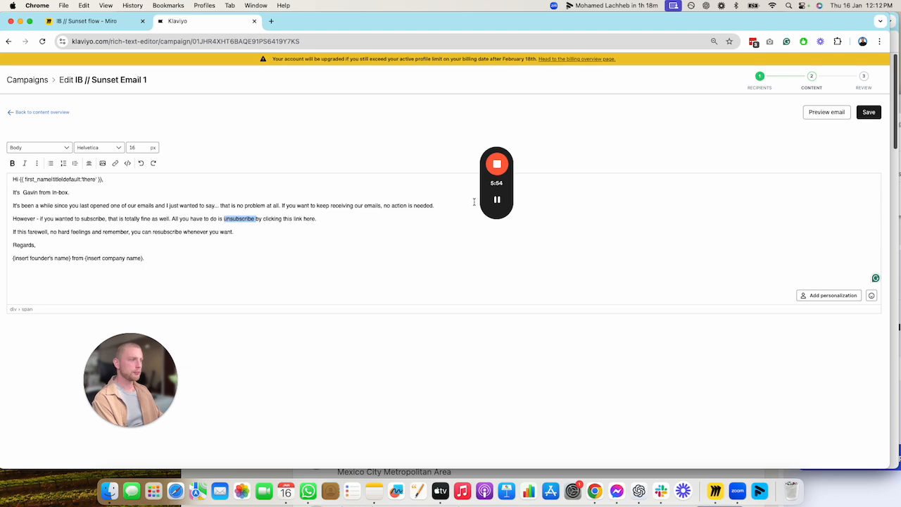
click(498, 200)
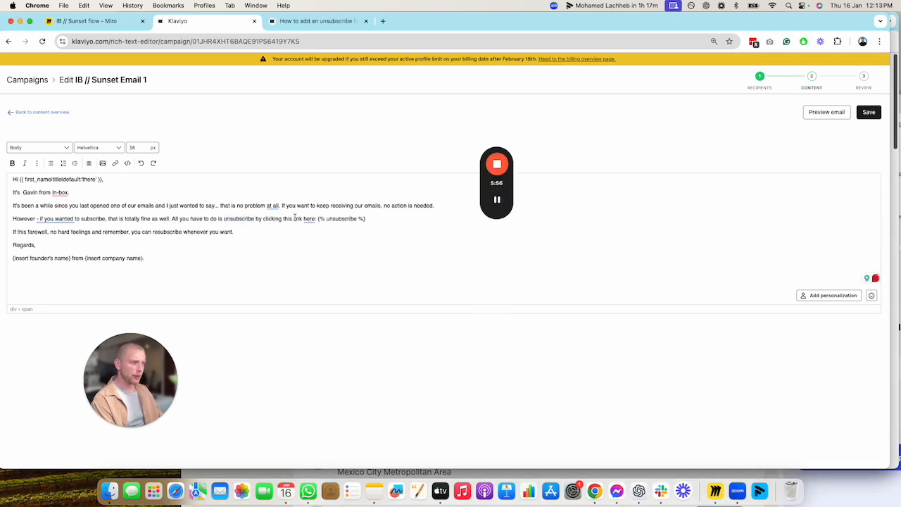
drag(317, 219, 365, 219)
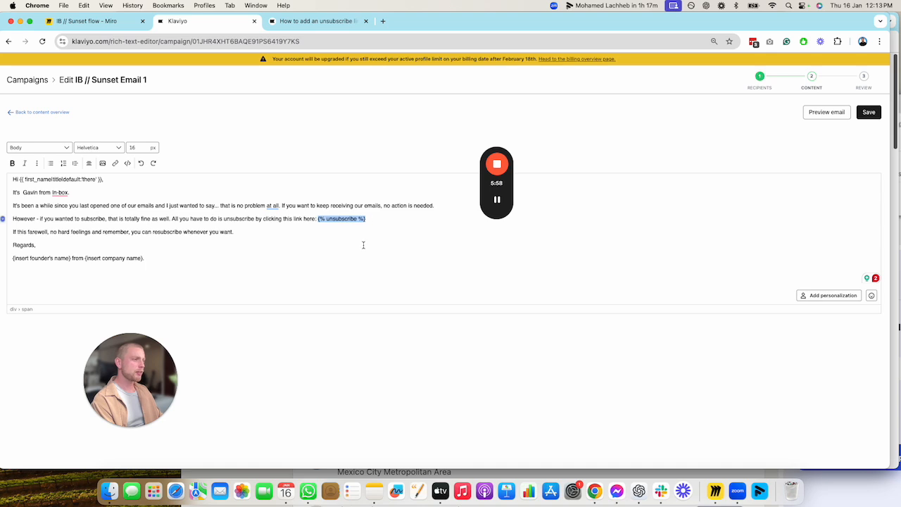
Preview the email directly in Klaviyo to check the unsubscribe link, and close the preview
click(831, 114)
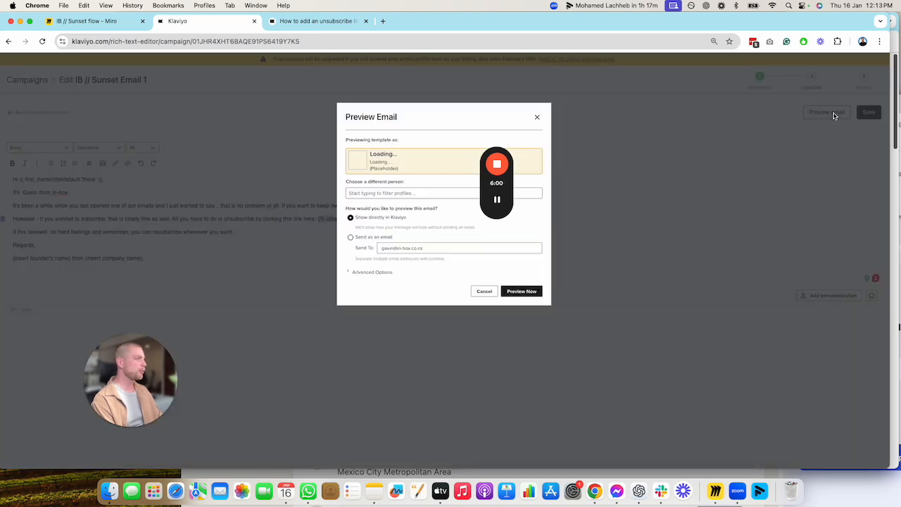
click(497, 200)
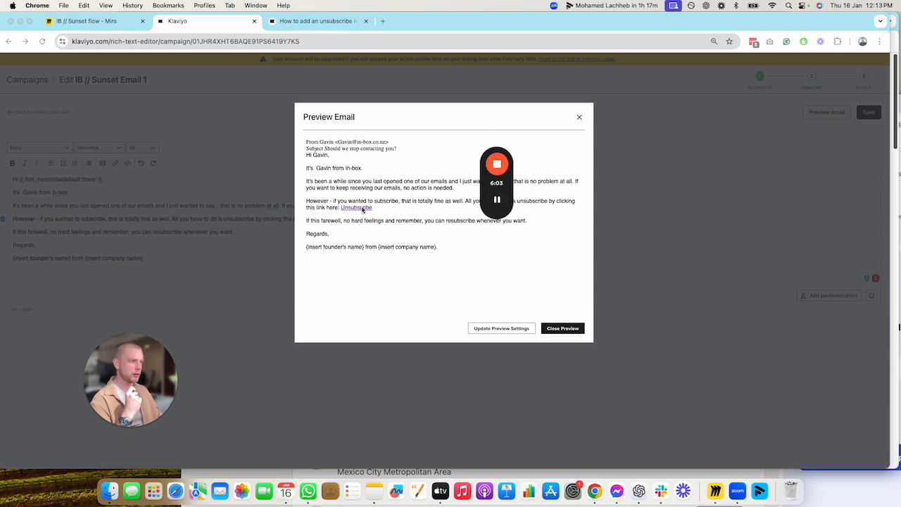
mouse_move(495, 202)
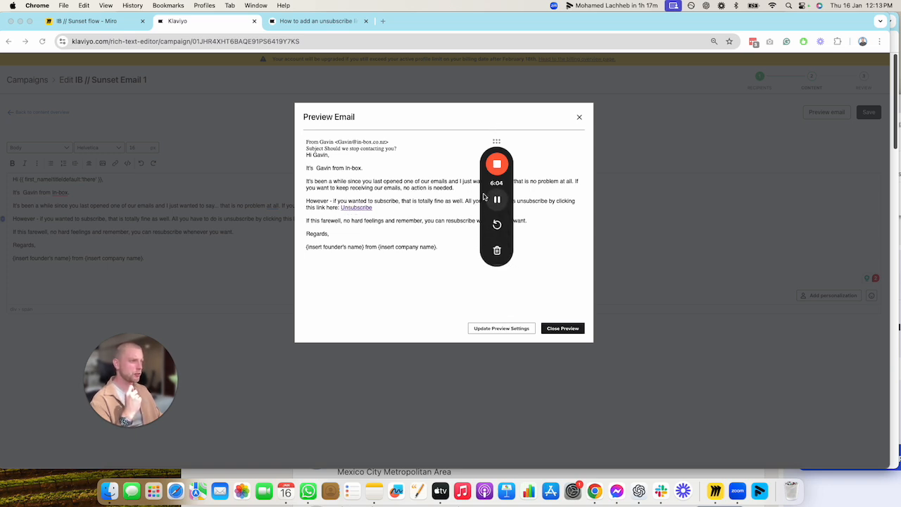
click(580, 117)
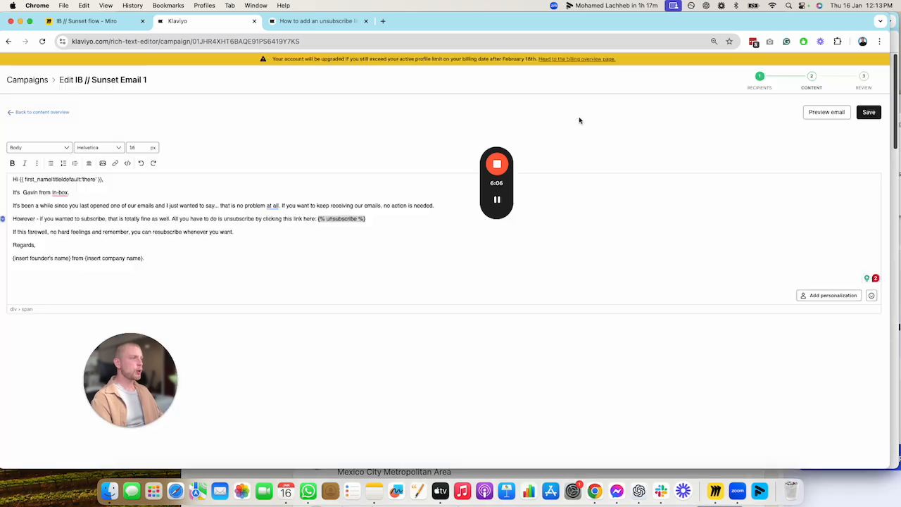
Clone the IB // Sunset Email 1 campaign as IB // Sunset Email 2, keeping the IB // Sunset Segment list
click(28, 81)
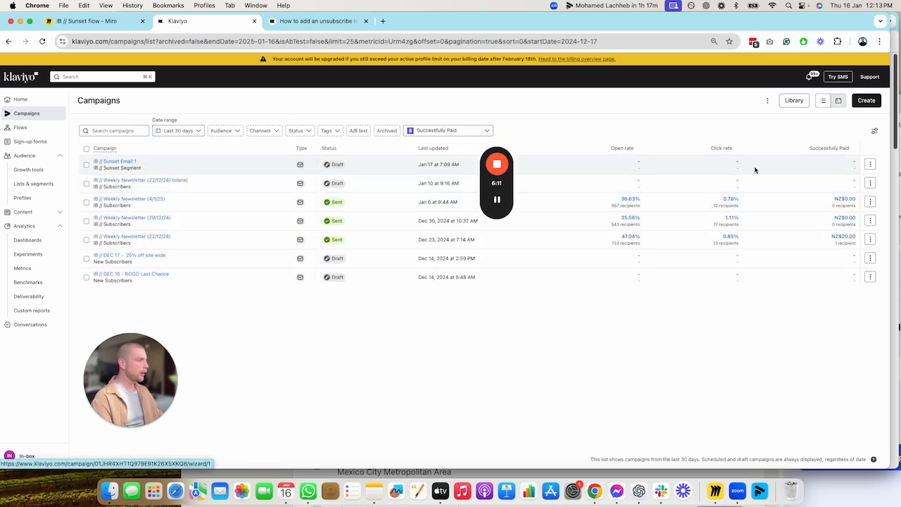
click(870, 164)
click(829, 179)
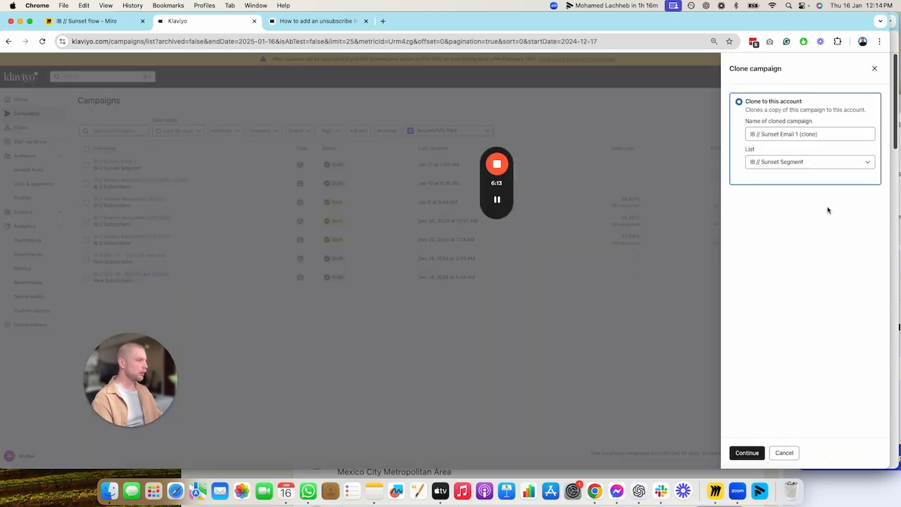
click(817, 134)
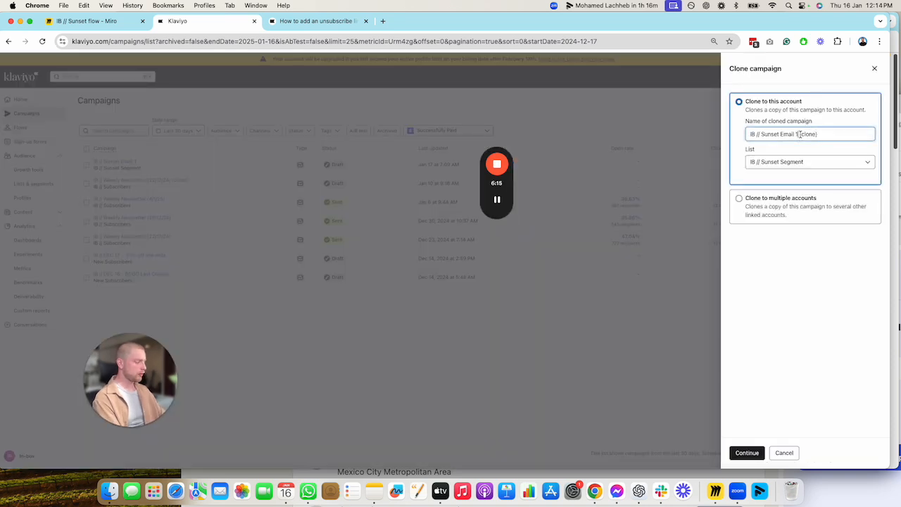
drag(795, 134, 819, 134)
text(2)
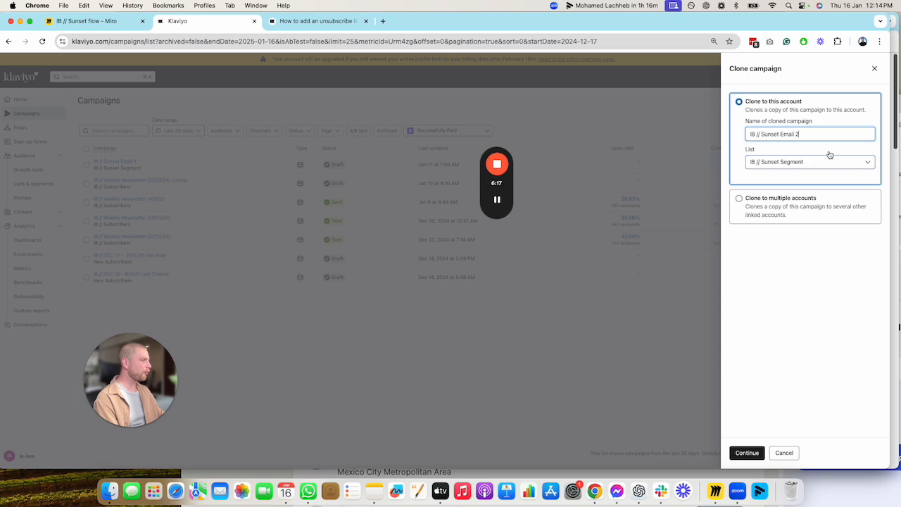
click(749, 452)
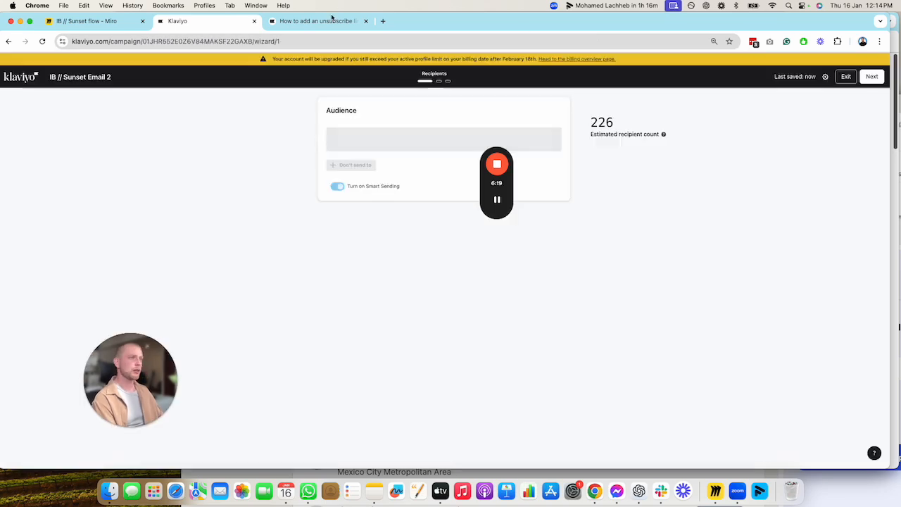
Switch to the Miro board and copy the Campaign 2 body text, from the greeting through the company name placeholder
click(317, 20)
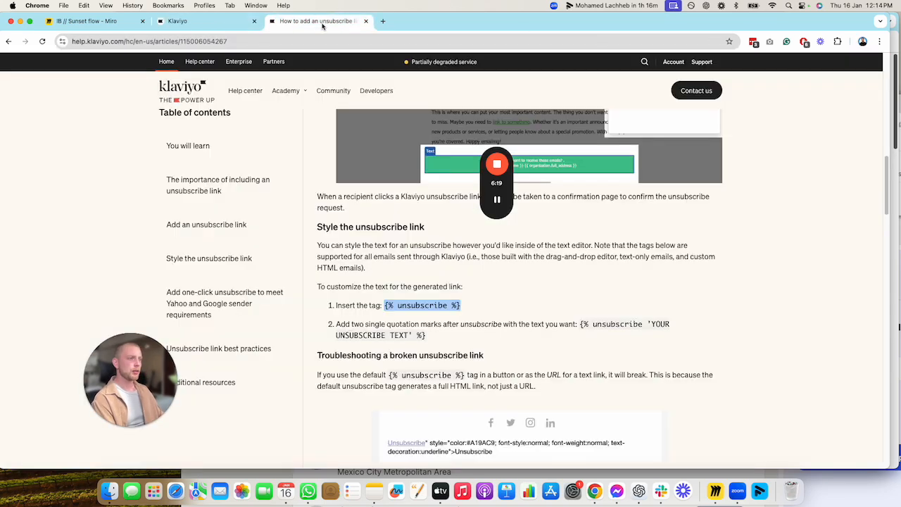
click(127, 21)
double_click(612, 232)
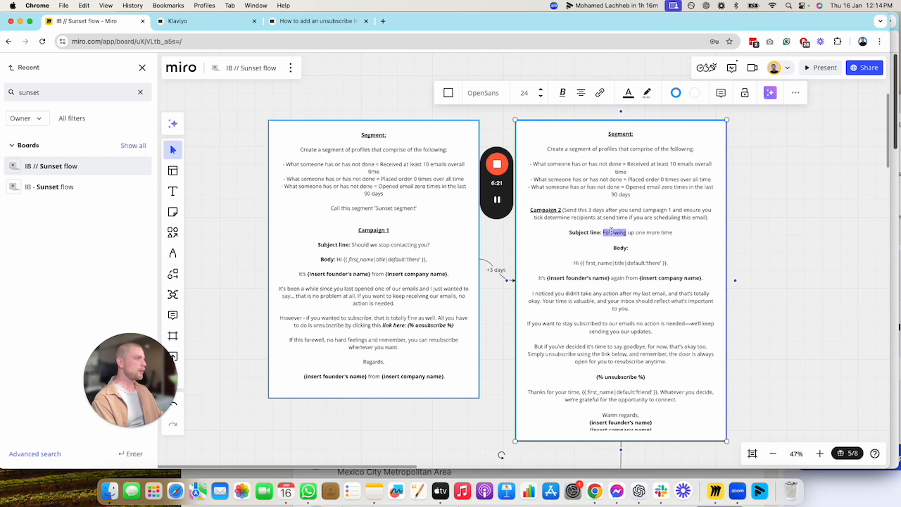
click(653, 370)
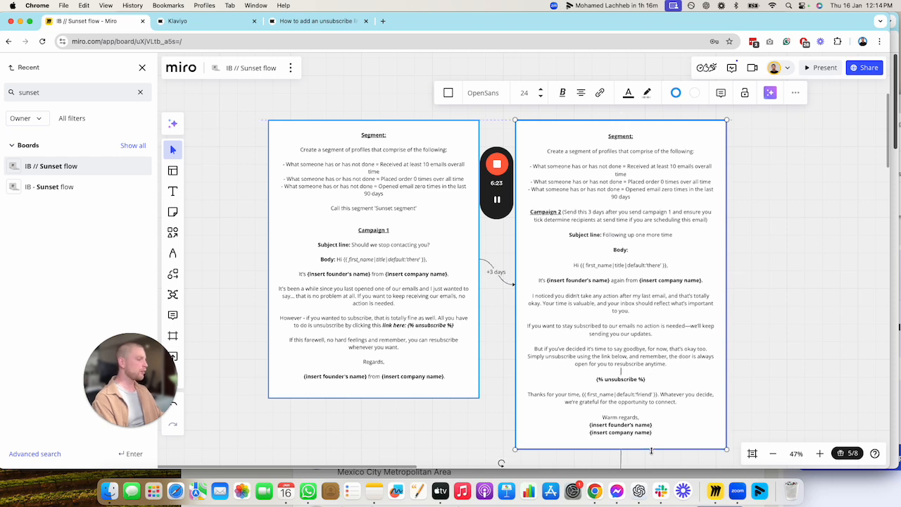
drag(654, 435, 548, 263)
key(cmd+c)
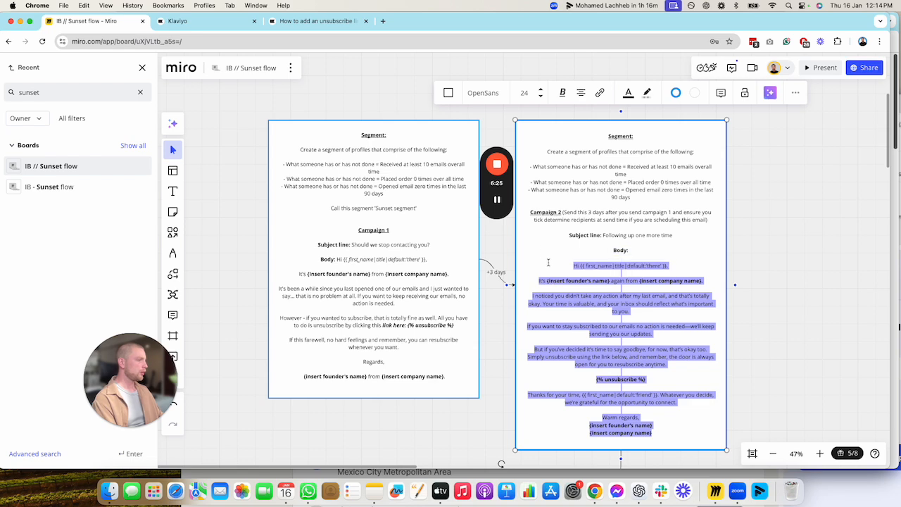
Close the unsubscribe help article and replace the text of IB // Sunset Email 2 in Klaviyo with the copied Campaign 2 body
click(209, 23)
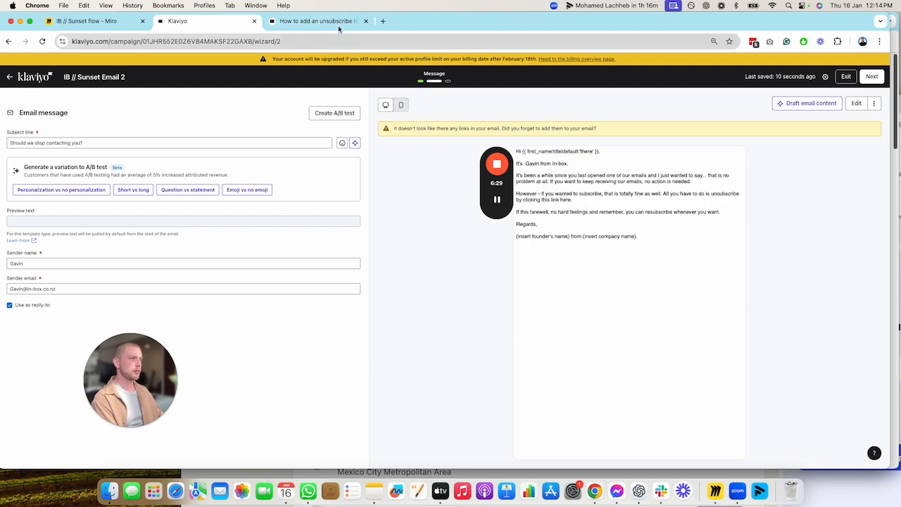
click(366, 21)
click(856, 102)
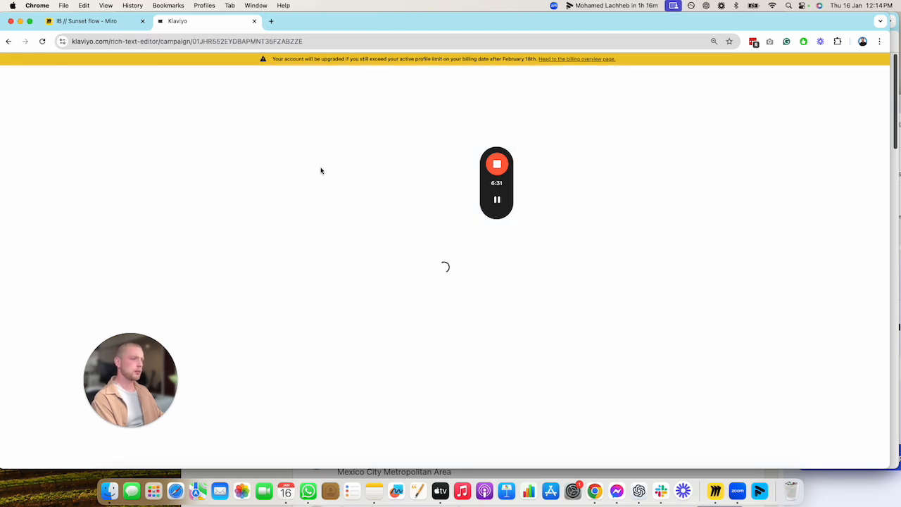
key(cmd+a)
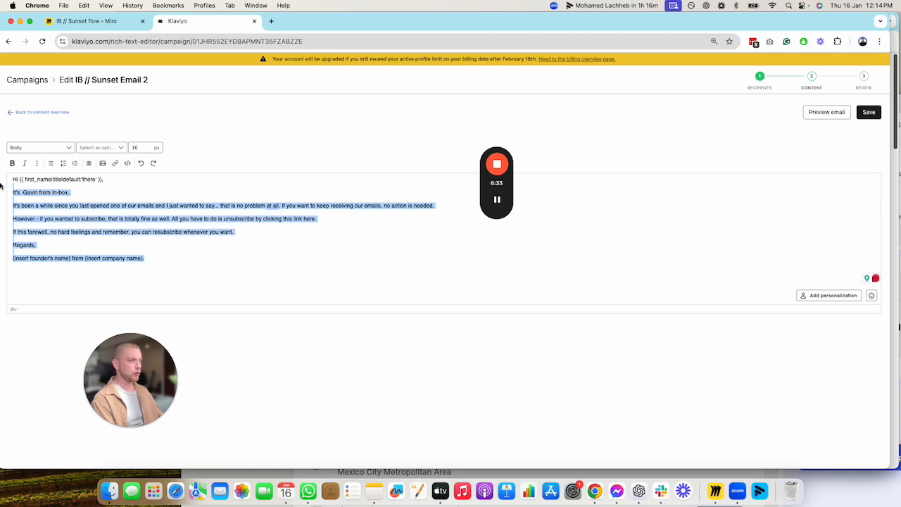
key(cmd+v)
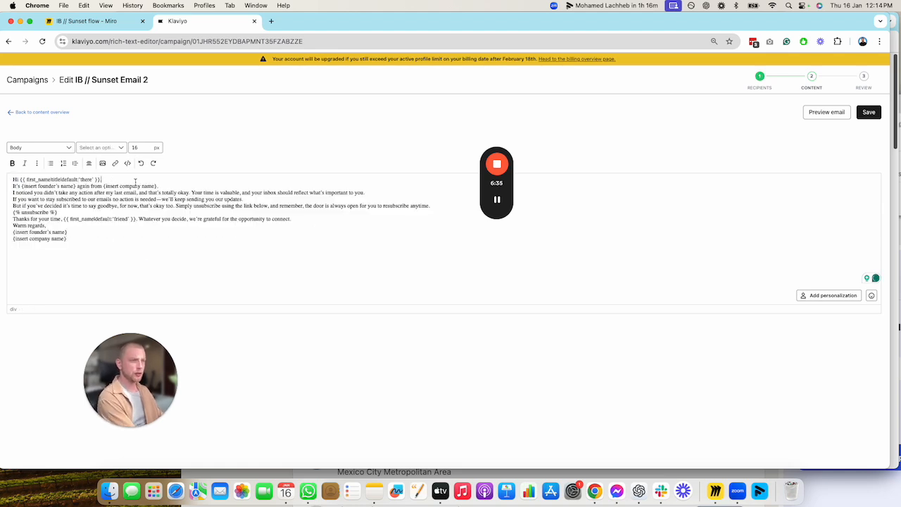
End the greeting with a comma and separate the paragraphs with blank lines down to the "Thanks for your time" paragraph
text(,)
key(Return)
text(.)
key(Return)
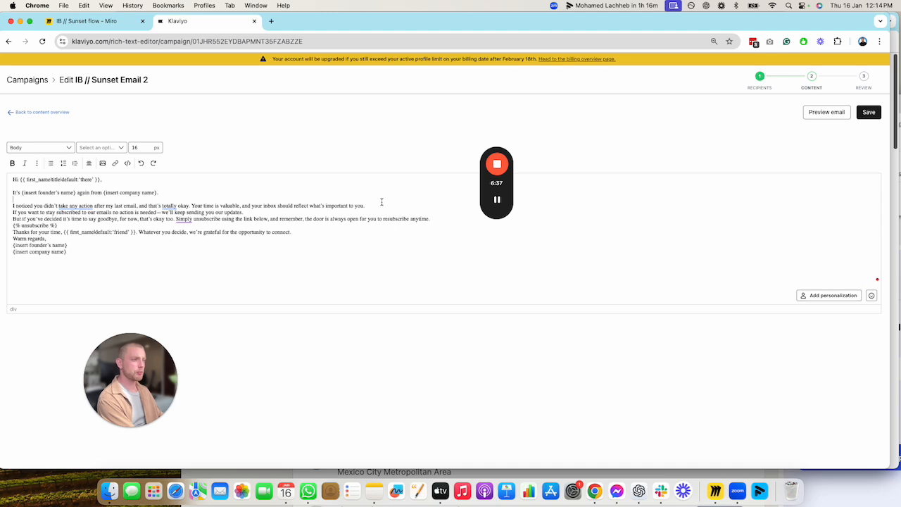
click(381, 202)
key(Return)
click(275, 217)
key(Return)
click(447, 229)
key(Return)
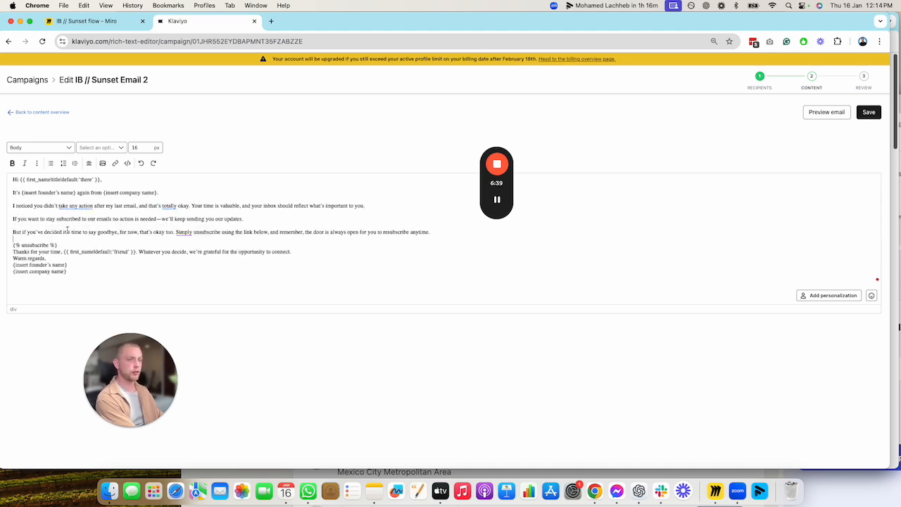
click(91, 246)
key(Return)
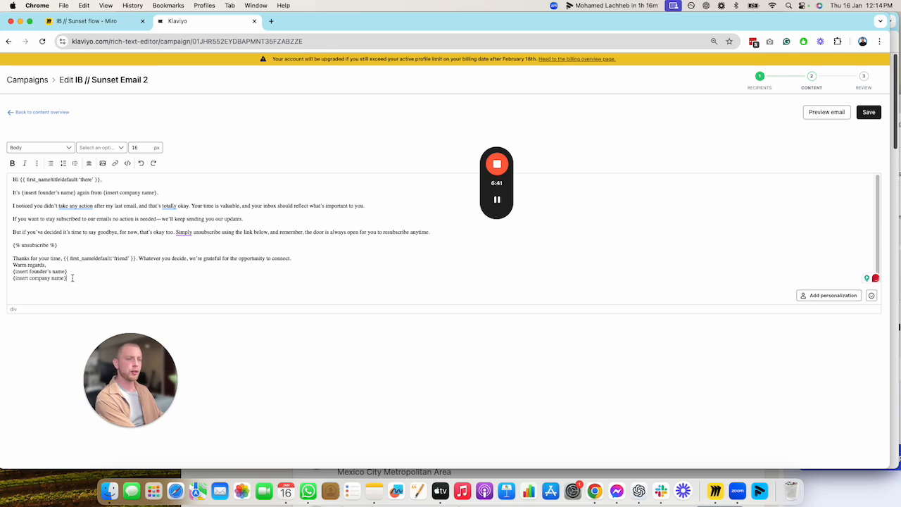
Set the font of the entire email text to Helvetica and try to save the email
key(super+a)
click(103, 147)
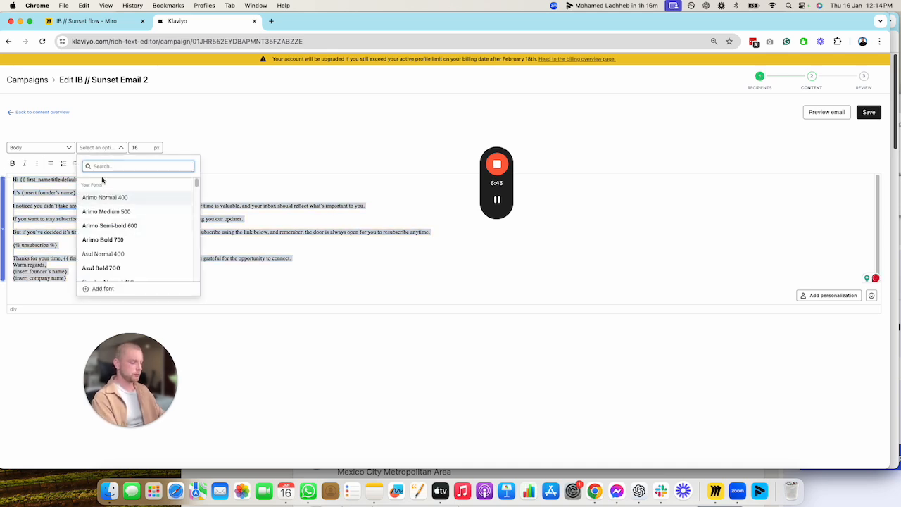
text(hel)
click(107, 221)
mouse_move(500, 205)
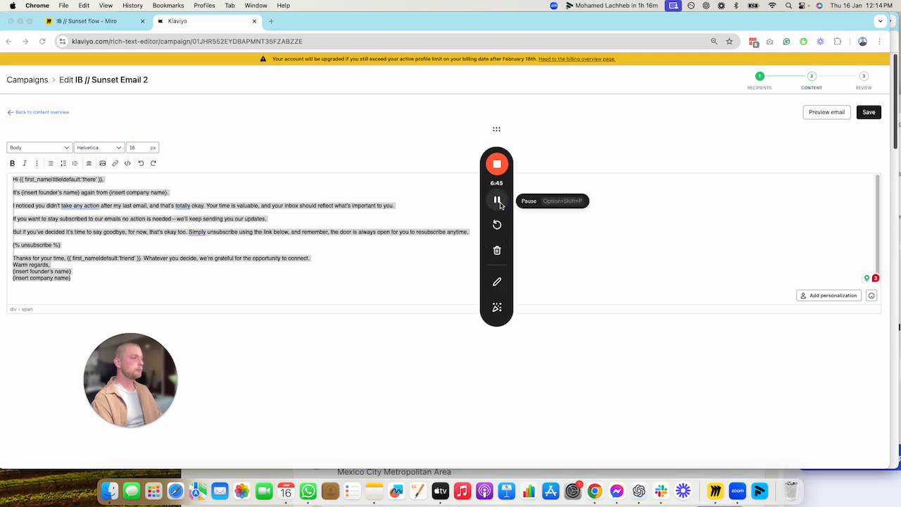
click(869, 112)
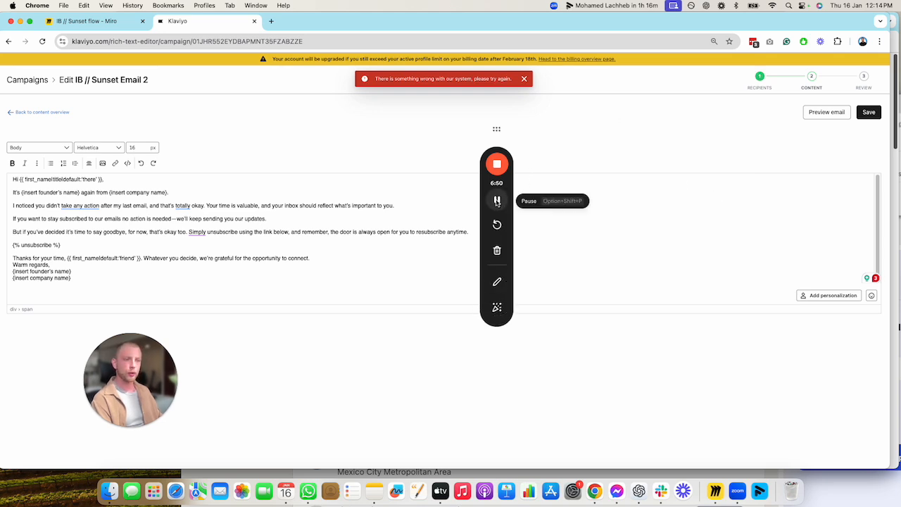
Delete the text below the {% unsubscribe %} tag and the founder introduction line under the greeting, and save the email
triple_click(112, 268)
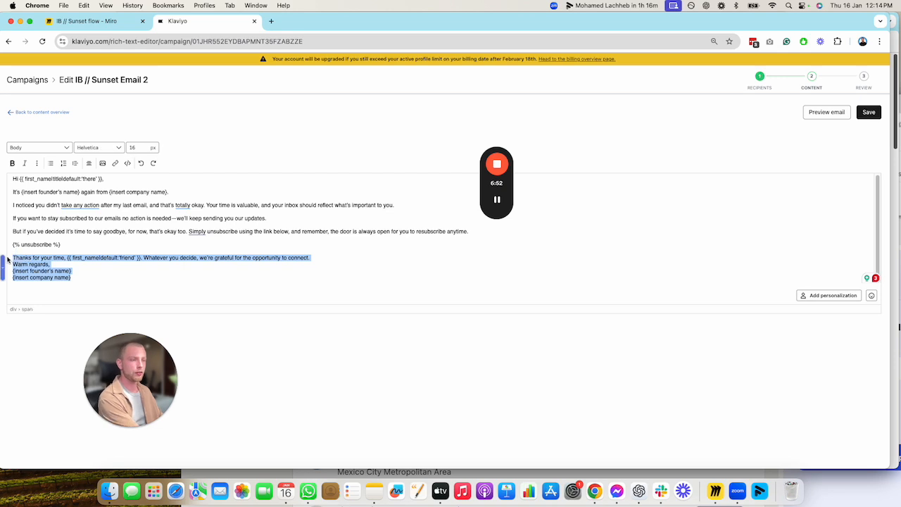
key(BackSpace)
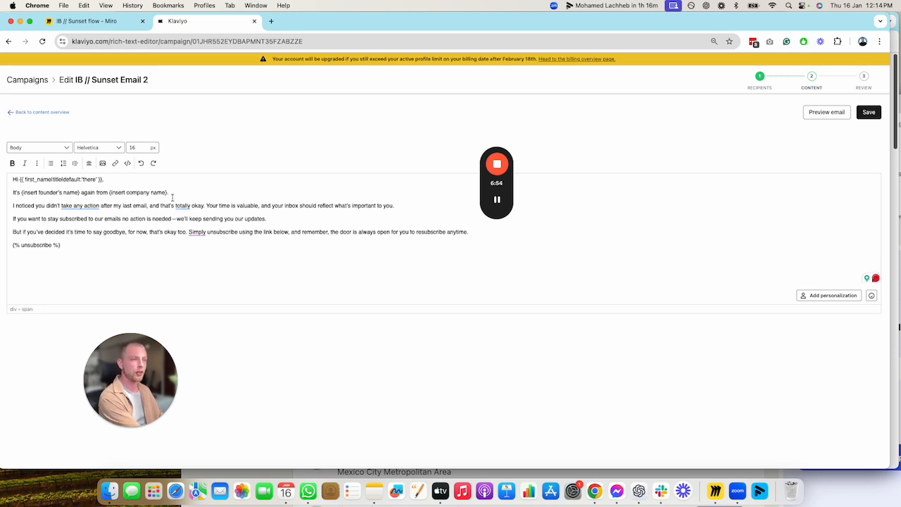
triple_click(17, 194)
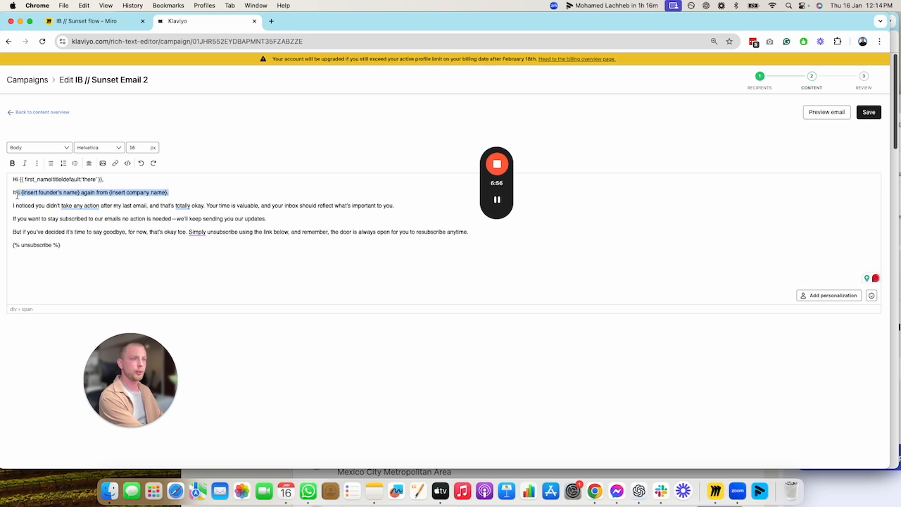
key(BackSpace)
key(BackSpace)
click(869, 112)
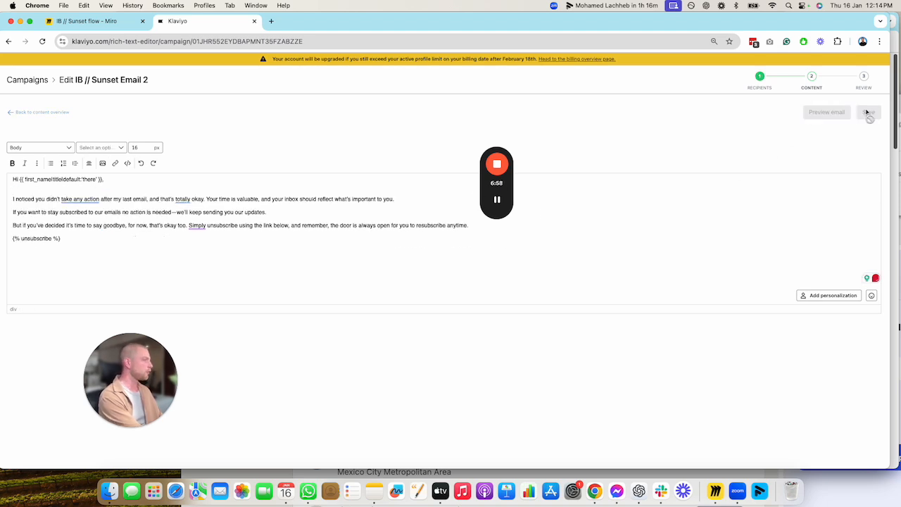
Try a fixed send time of Jan 27, 2025, 7:45 AM, Pacific/Auckland for Sunset Email 2, and close the scheduling options without scheduling
click(498, 200)
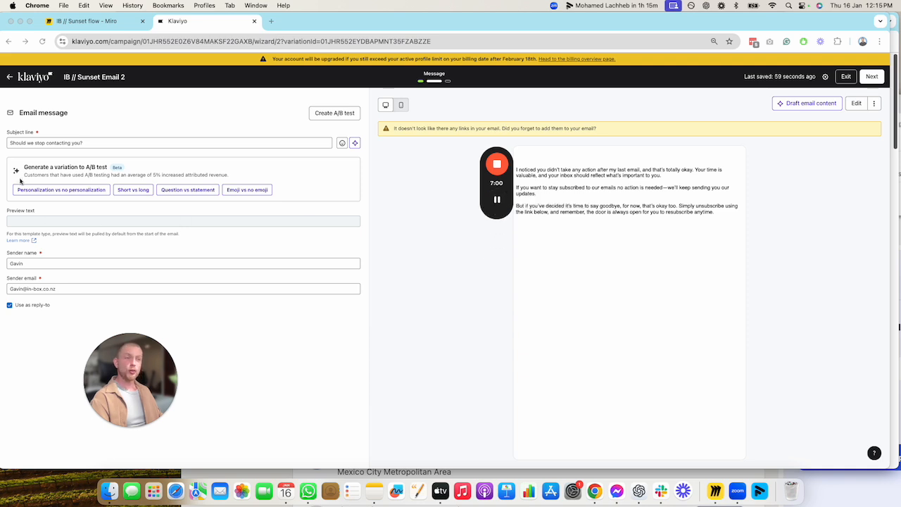
click(869, 85)
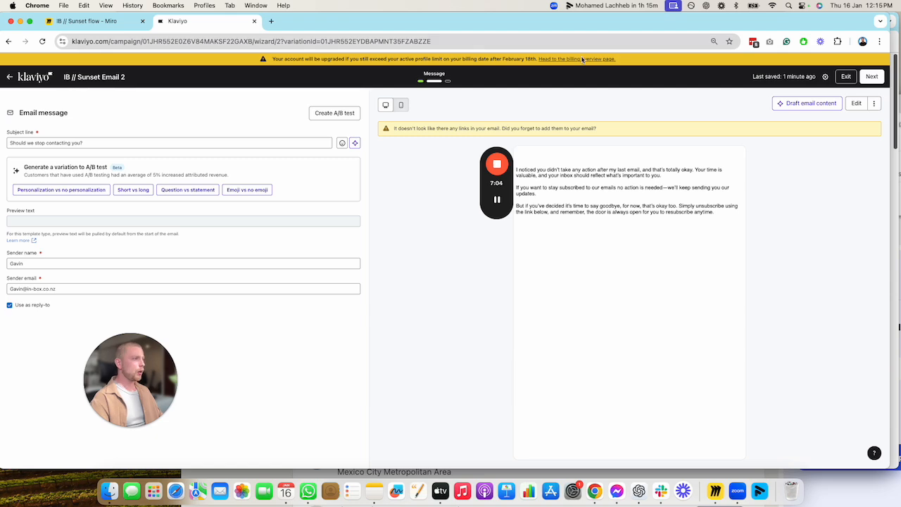
click(867, 77)
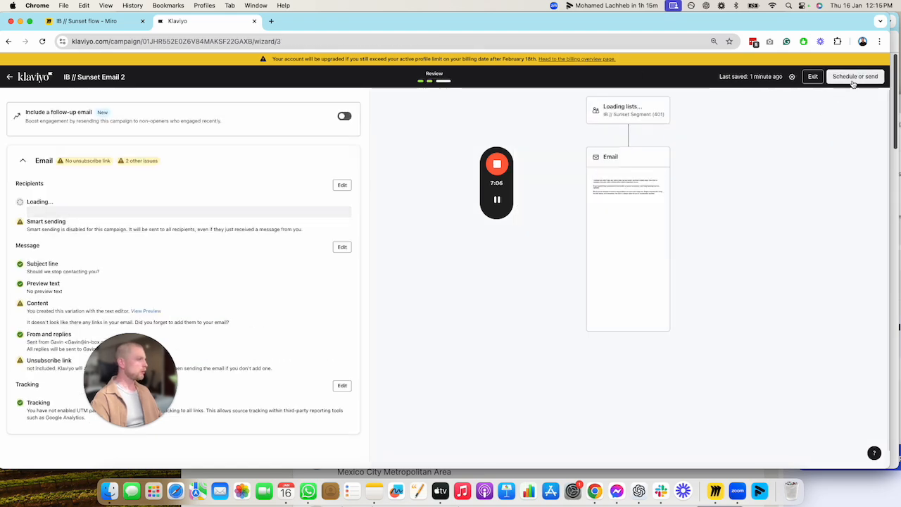
click(860, 76)
click(803, 244)
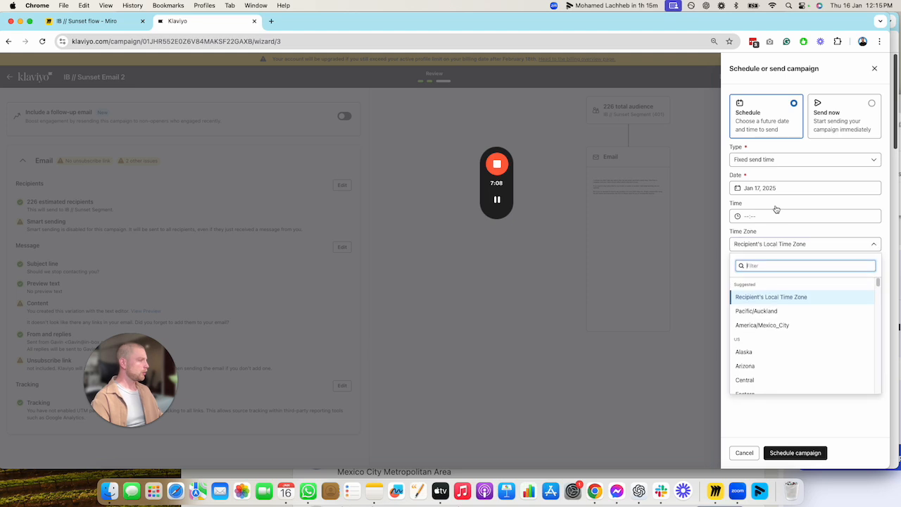
click(777, 215)
click(757, 274)
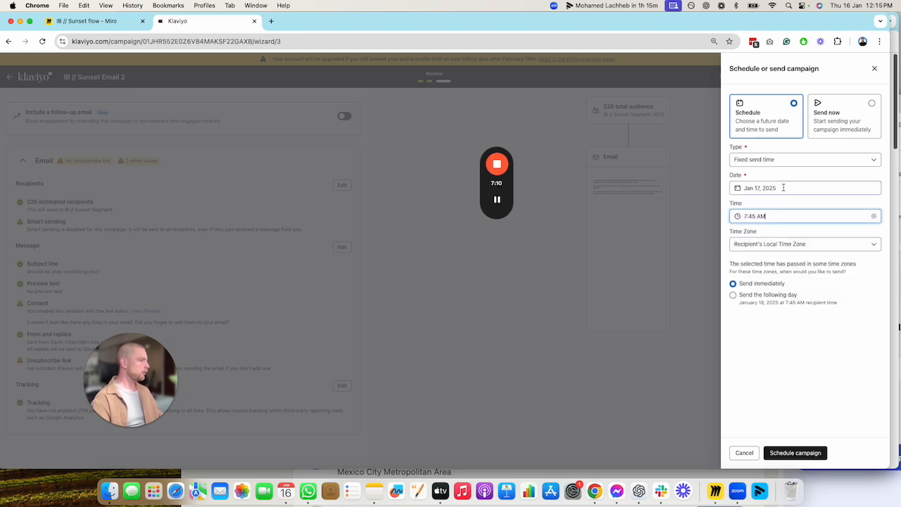
click(783, 188)
click(777, 302)
click(779, 247)
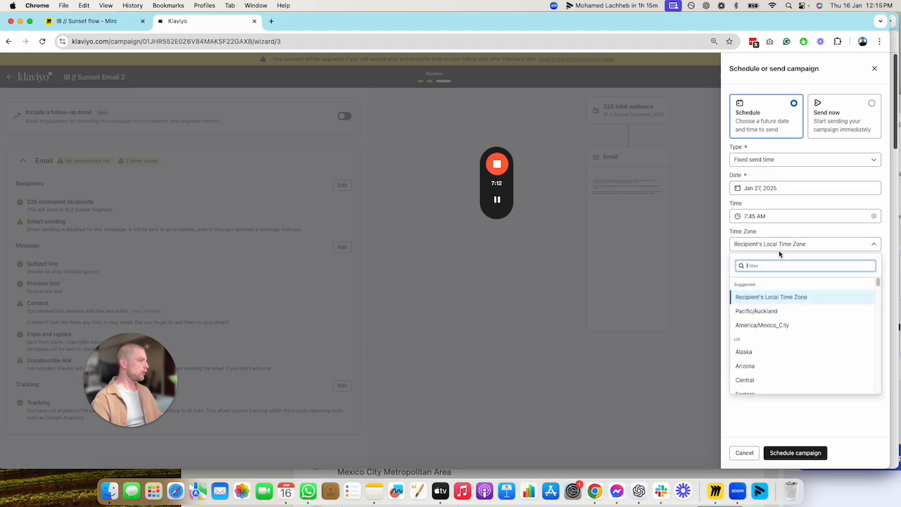
click(765, 312)
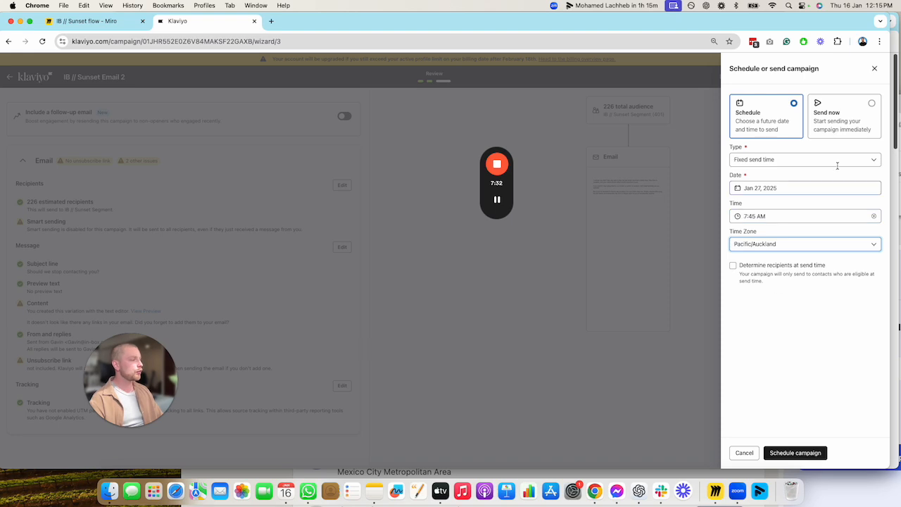
click(874, 69)
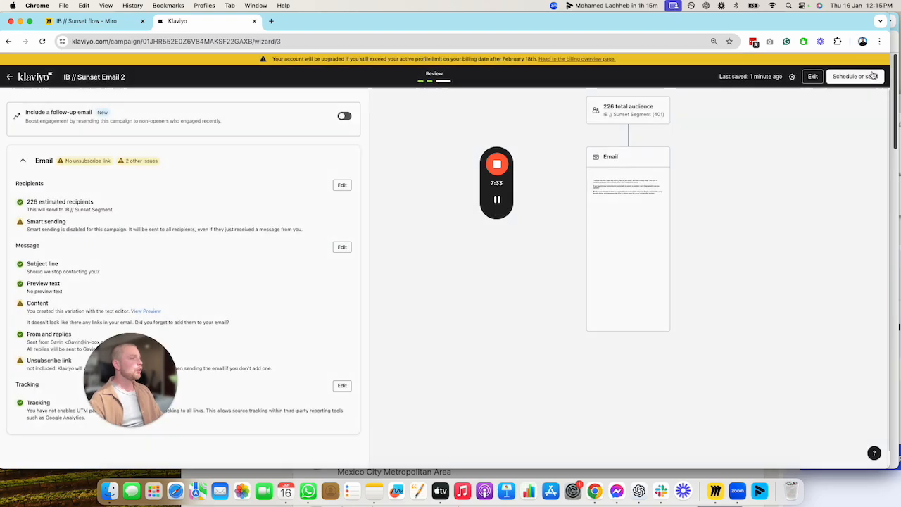
Return to the campaigns list, go to Lists & Segments, and view the suppression actions available for IB // Sunset Segment
click(33, 79)
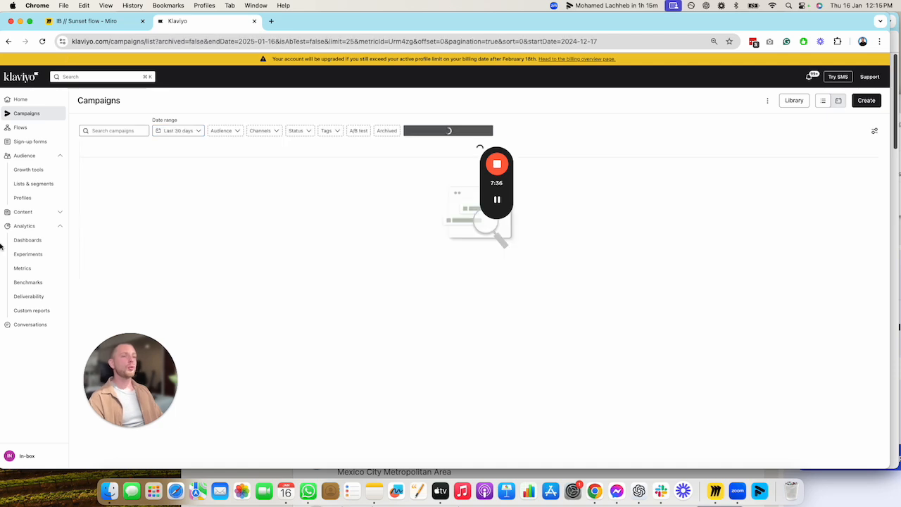
mouse_move(123, 182)
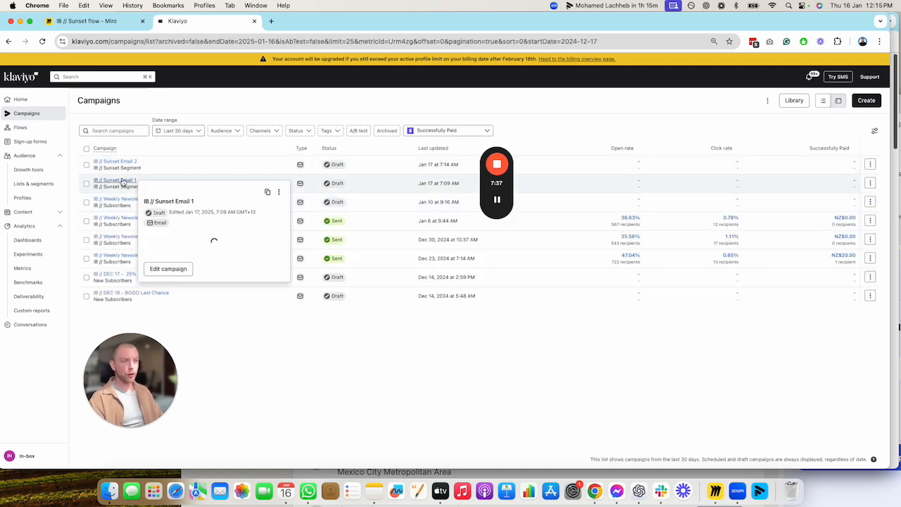
click(33, 184)
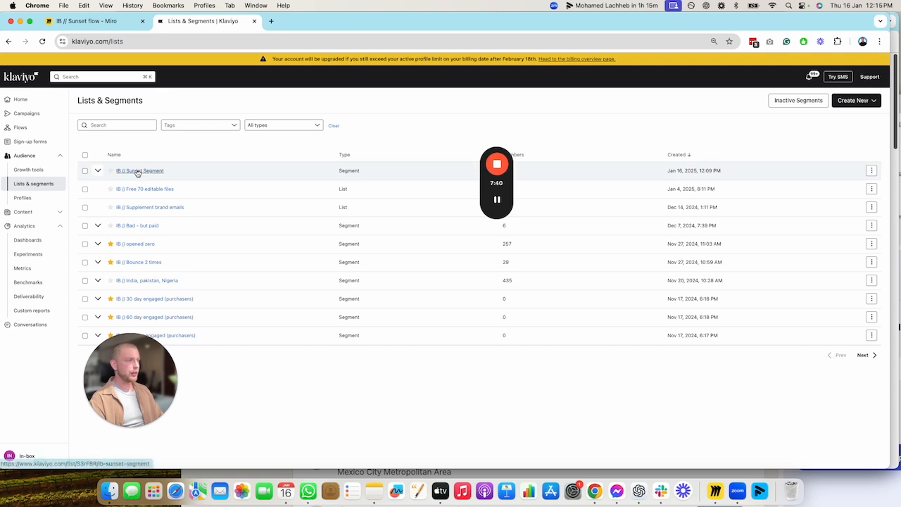
drag(502, 156, 536, 314)
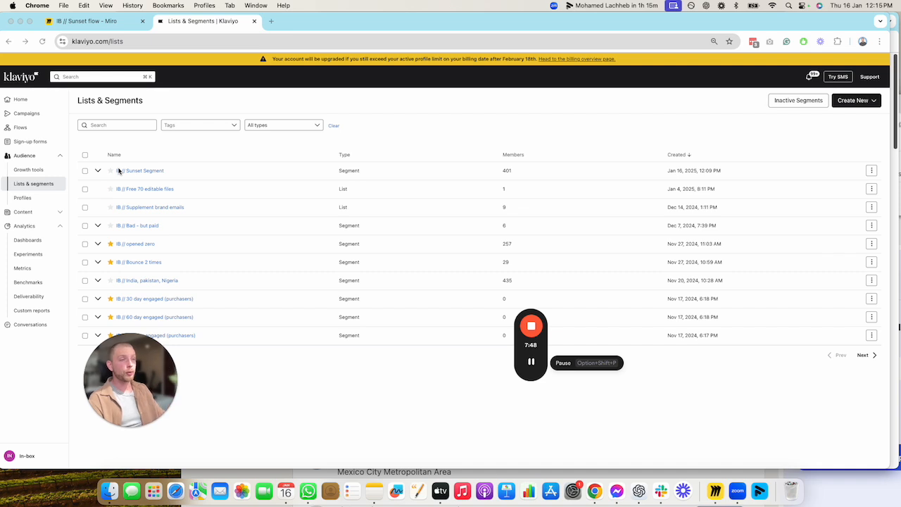
click(872, 172)
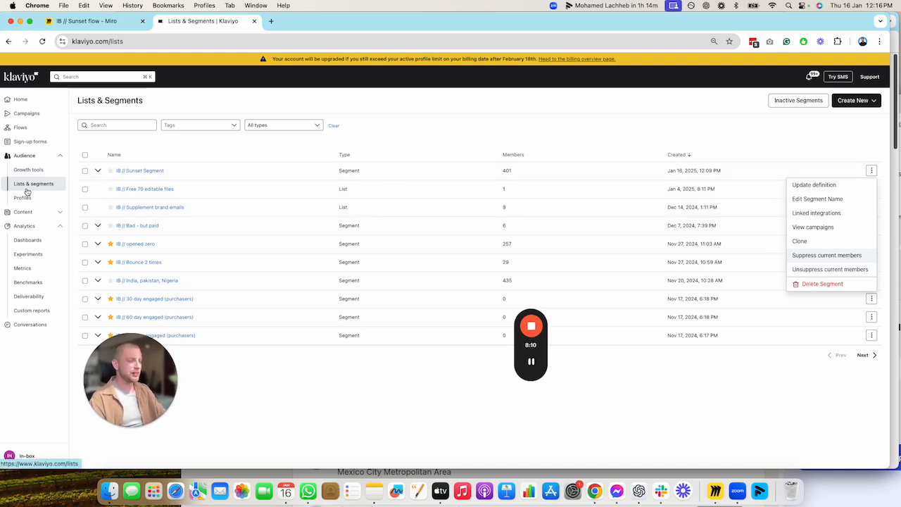
Create a new flow from scratch named "IB // Sunset Flow" and choose to build it manually
click(30, 127)
click(853, 100)
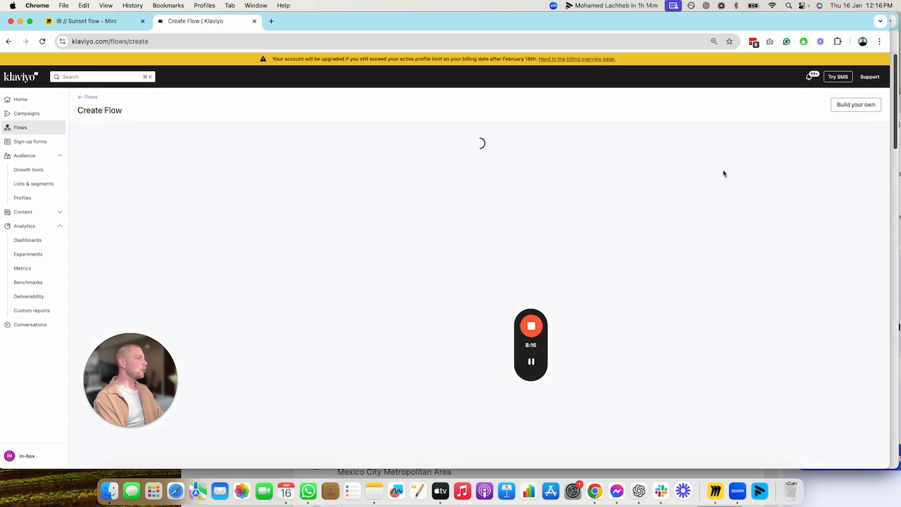
click(868, 105)
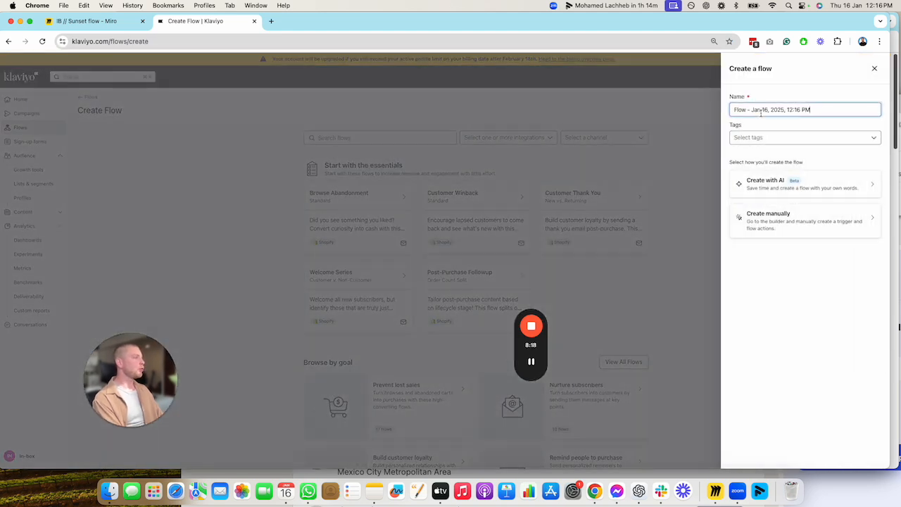
drag(760, 112, 733, 111)
text(IB // Sunset Flow)
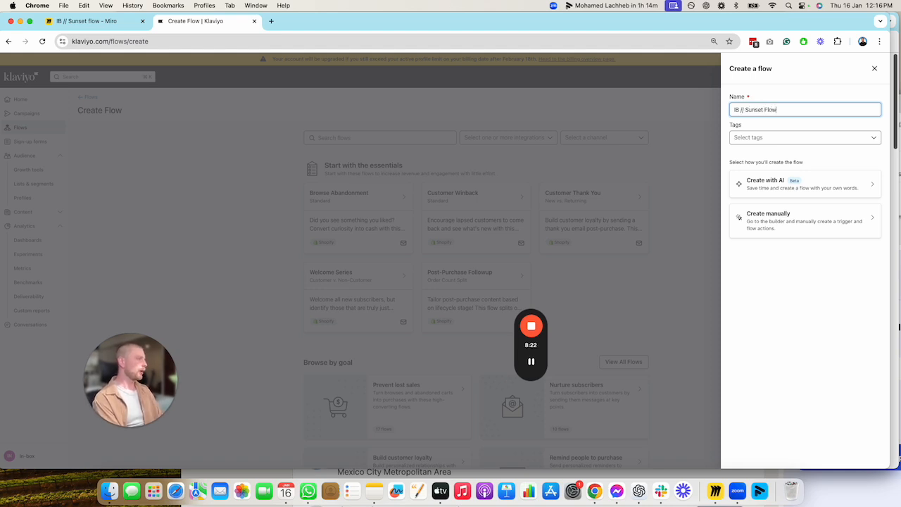
click(824, 233)
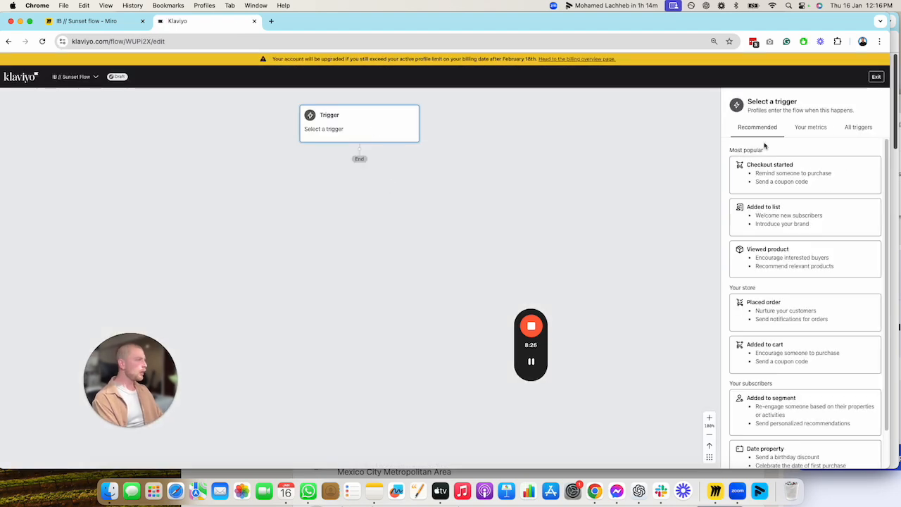
Set the flow's trigger to being added to the segment IB // Sunset Segment and save the trigger
scroll(788, 239, down, 2)
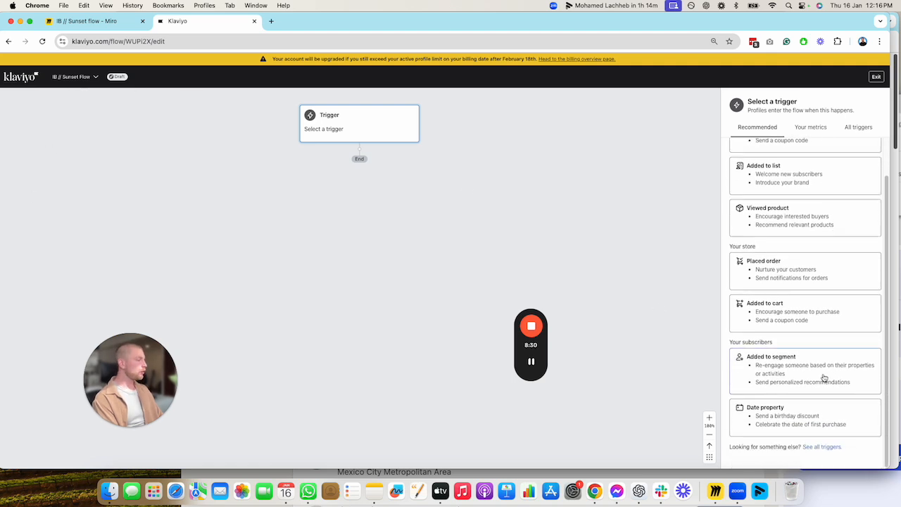
click(793, 372)
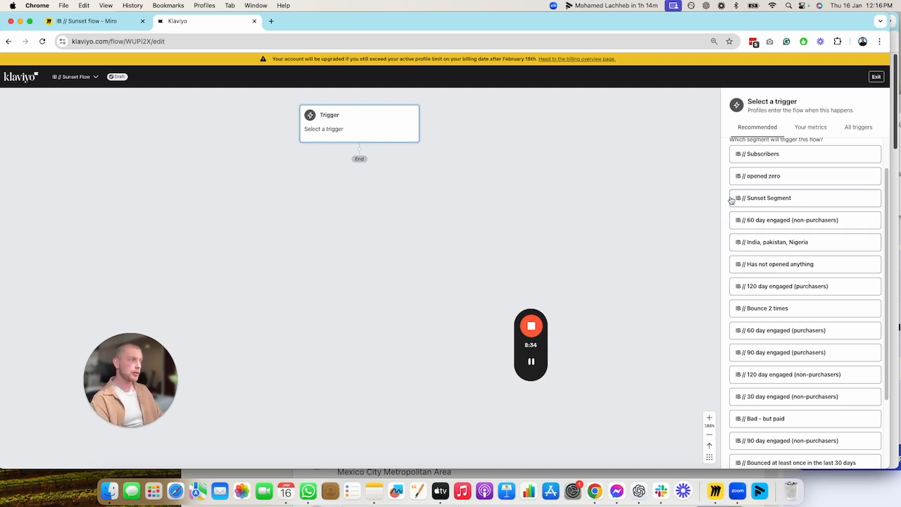
click(781, 202)
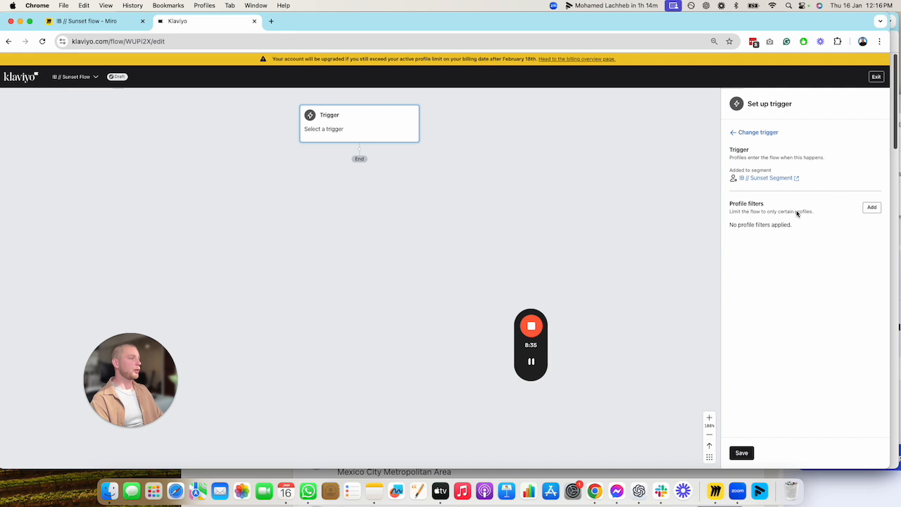
right_click(782, 462)
click(751, 457)
click(743, 454)
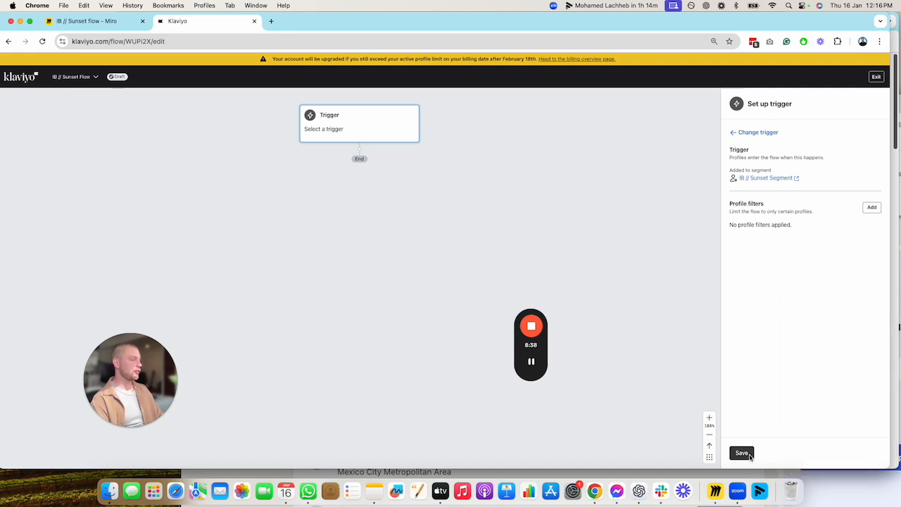
click(486, 313)
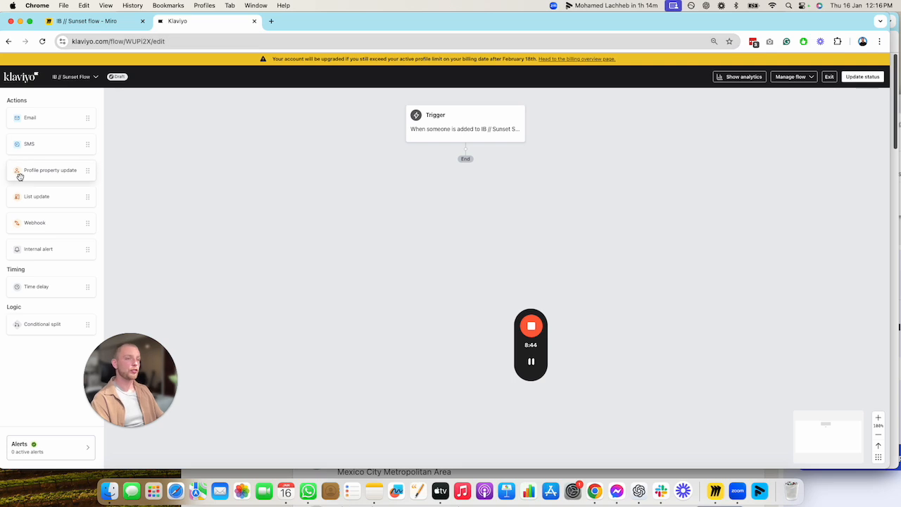
Add two emails below the trigger with a time delay between them, and check the Step 2 flow plan on the Miro board
drag(49, 123, 433, 236)
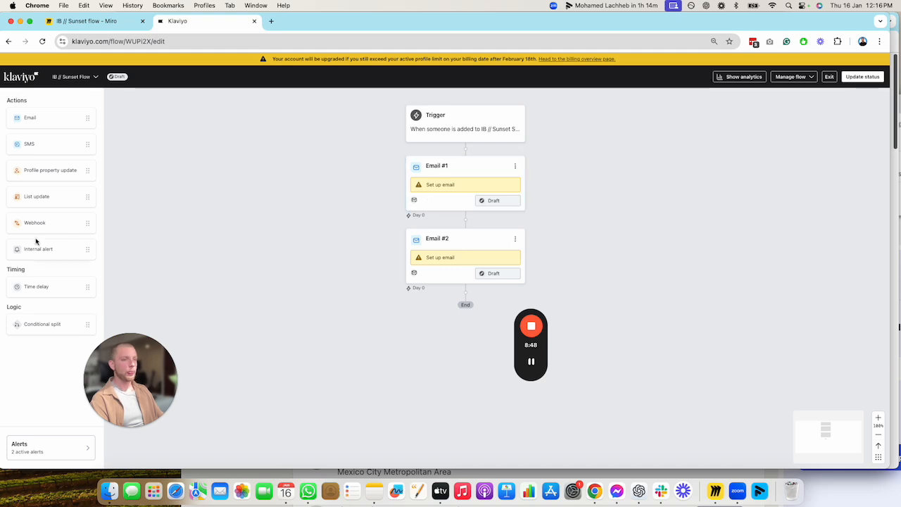
drag(41, 288, 433, 227)
click(108, 23)
scroll(556, 240, down, 5)
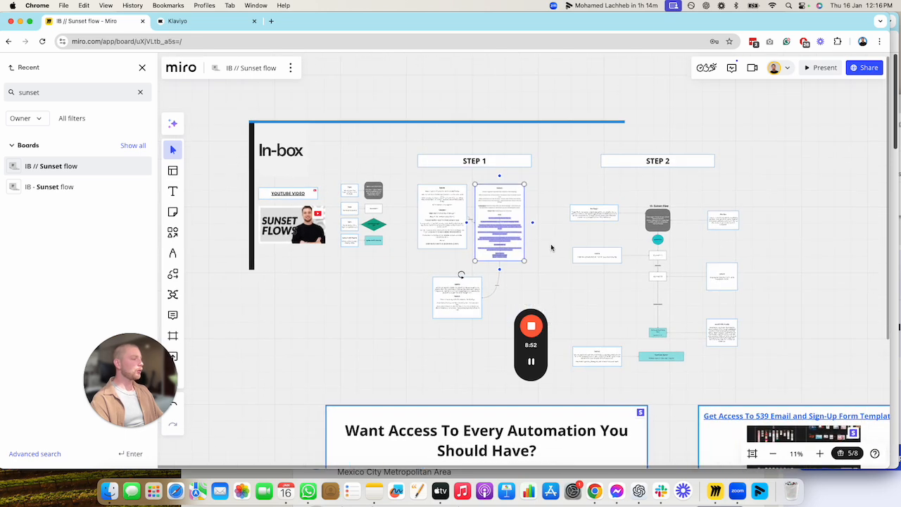
click(589, 185)
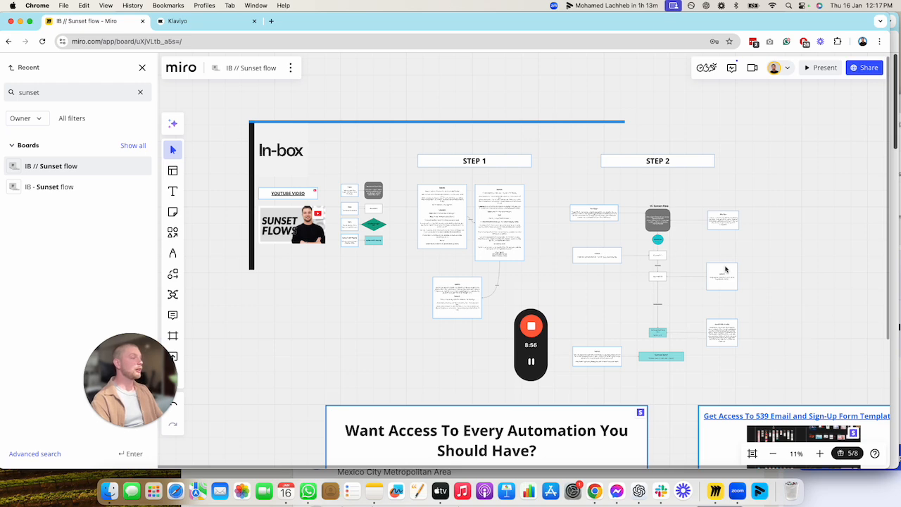
Return to the Klaviyo flow, set the delay between the two emails to 3 days, and save it
click(176, 21)
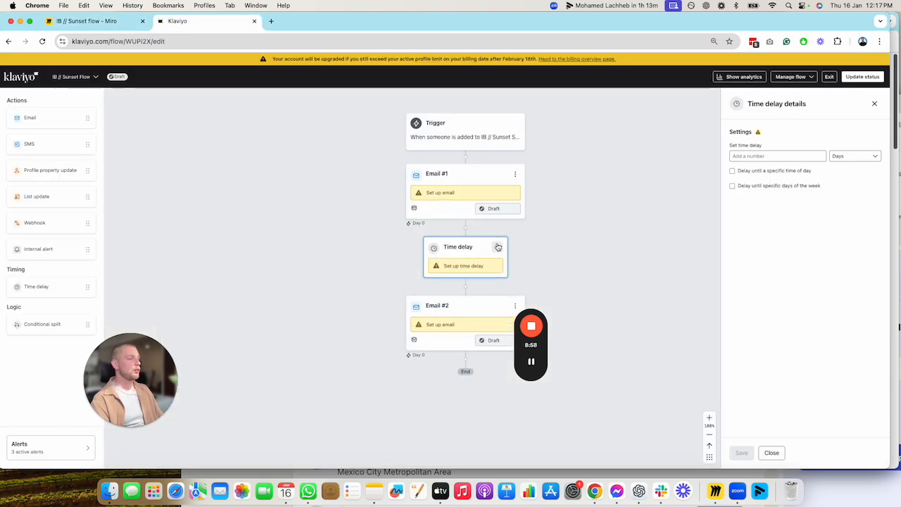
click(748, 156)
text(3)
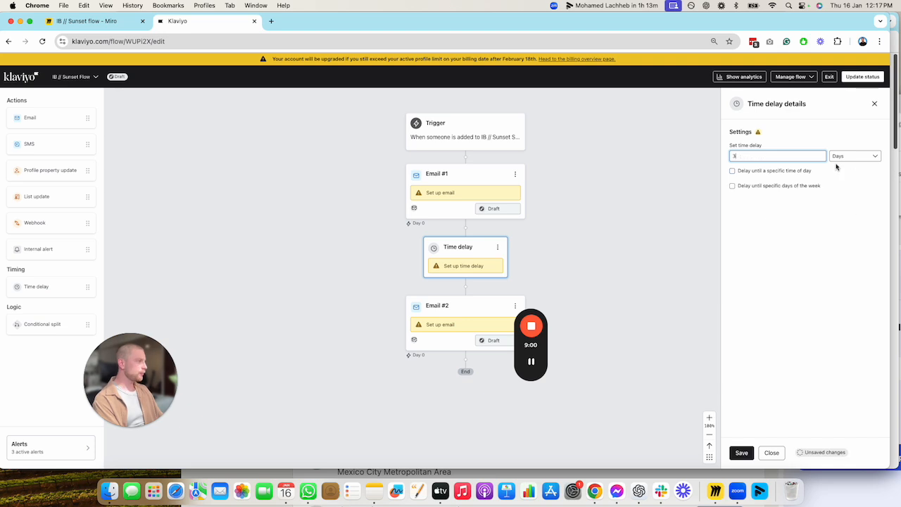
click(741, 453)
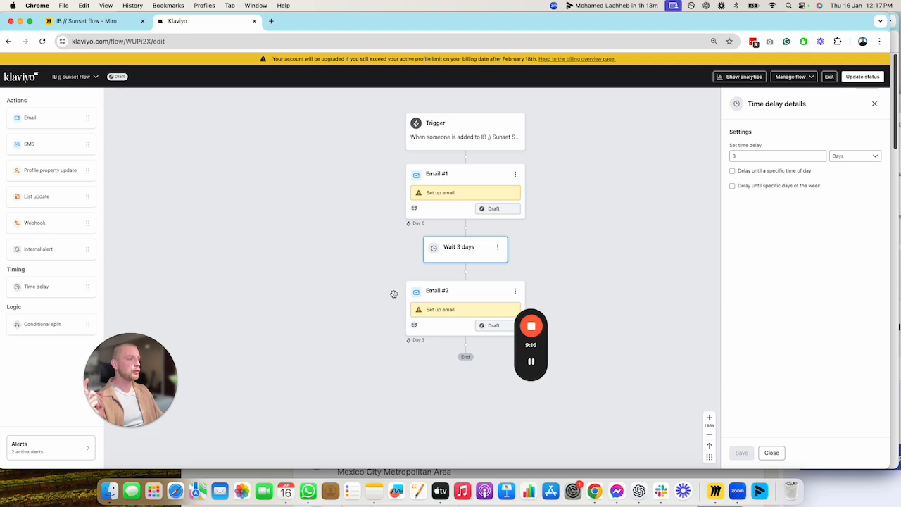
Add a profile filter to the trigger requiring Opened Email zero times since starting this flow
drag(674, 212, 484, 196)
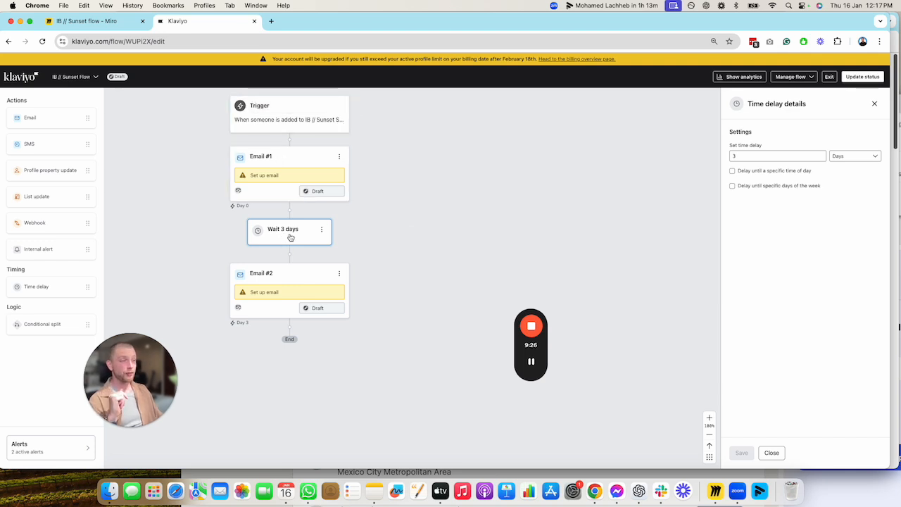
click(320, 122)
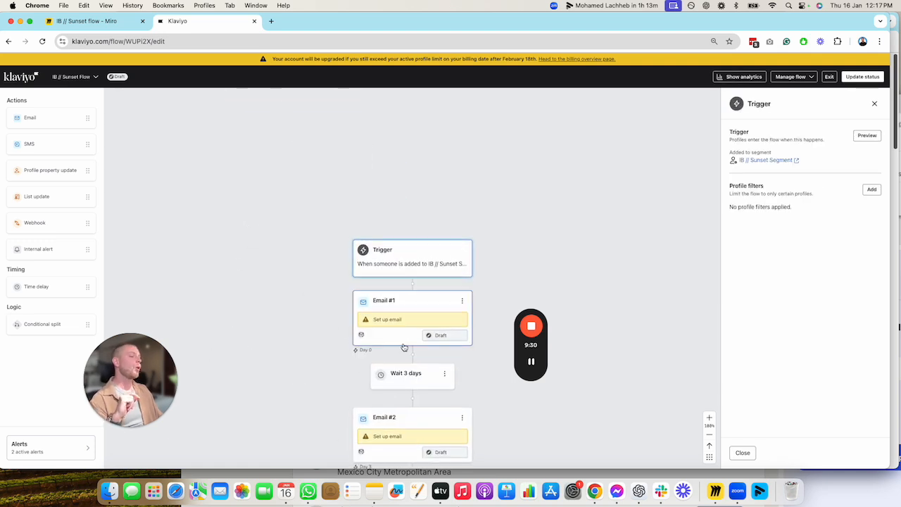
scroll(408, 387, down, 2)
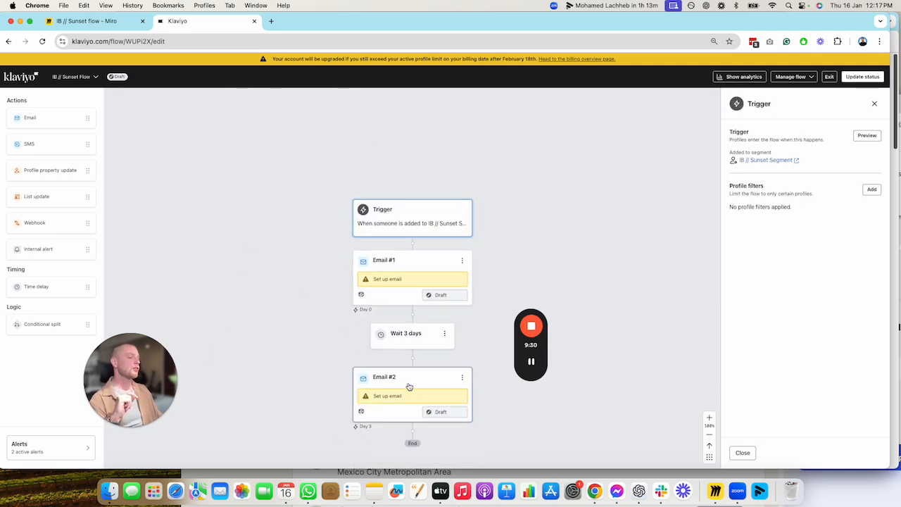
click(872, 189)
click(772, 161)
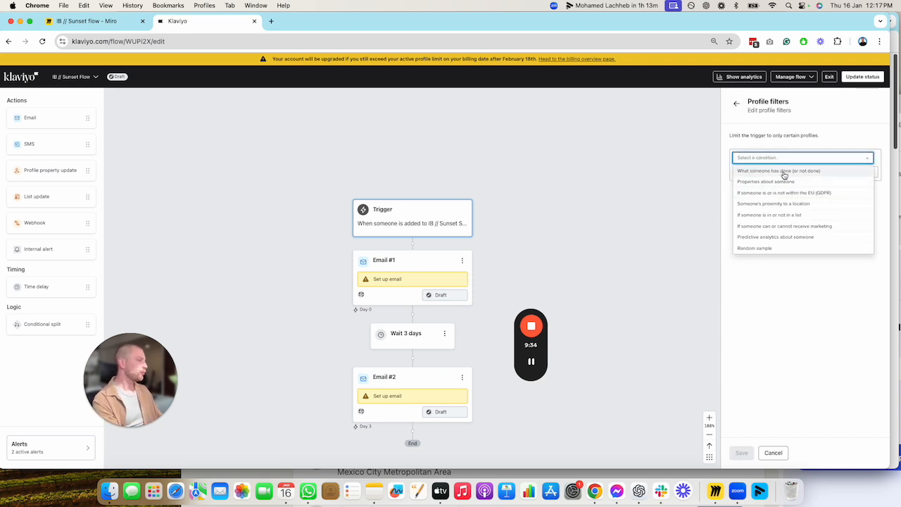
click(782, 174)
click(786, 174)
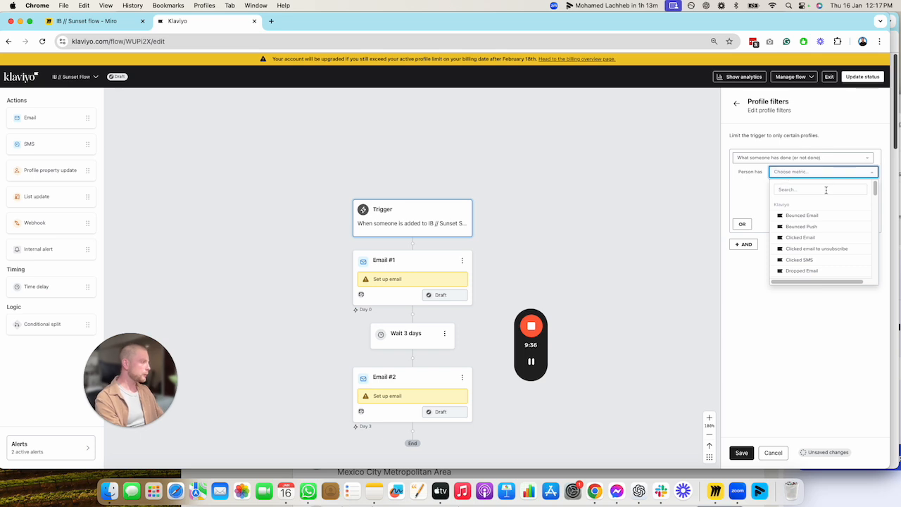
text(open)
click(817, 213)
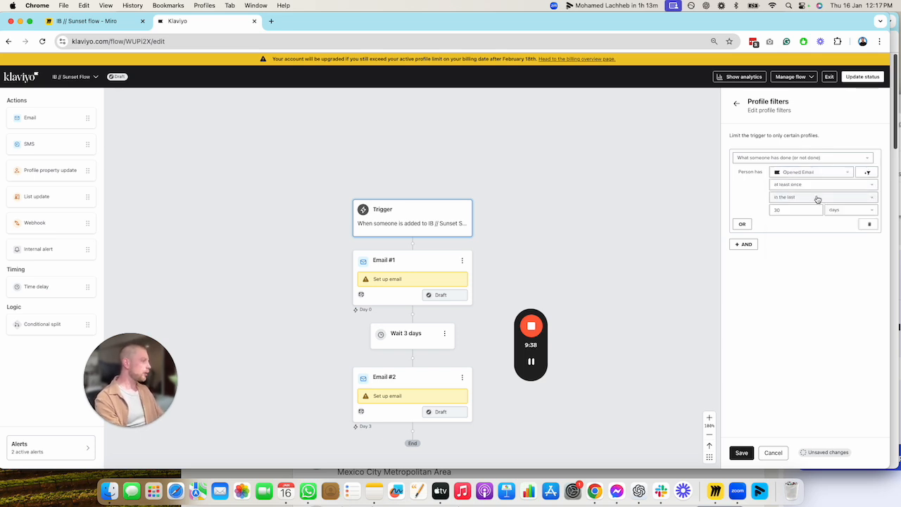
click(809, 185)
click(810, 209)
click(807, 197)
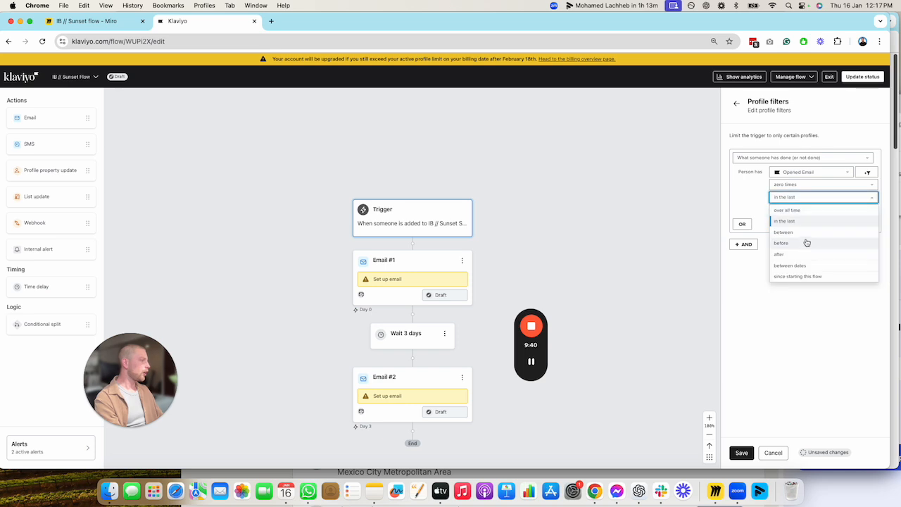
click(803, 276)
Add an AND condition to the profile filters requiring Clicked Email zero times since starting this flow
click(744, 232)
click(748, 251)
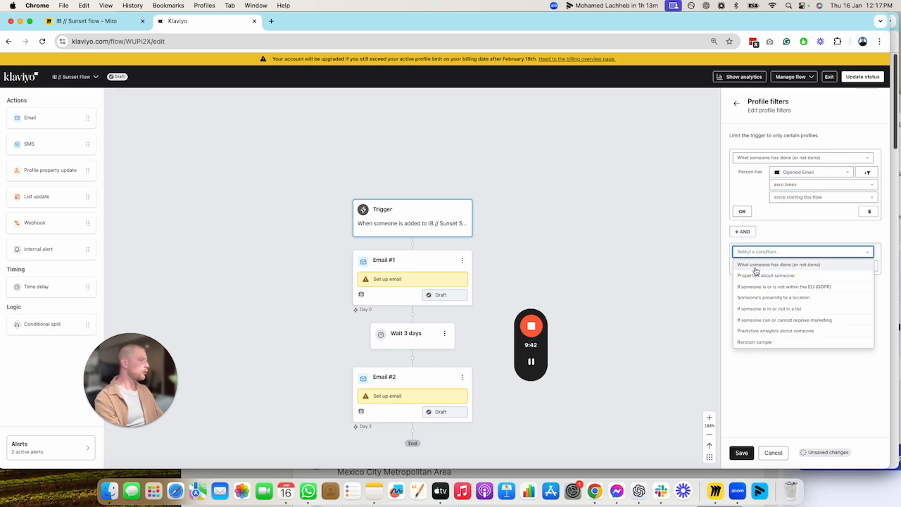
click(756, 268)
click(791, 266)
text(click)
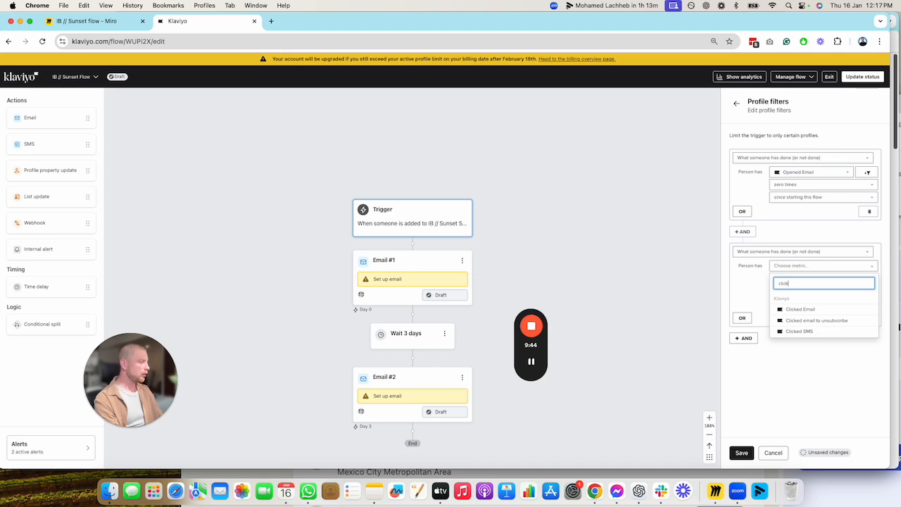
click(800, 309)
click(815, 291)
click(796, 312)
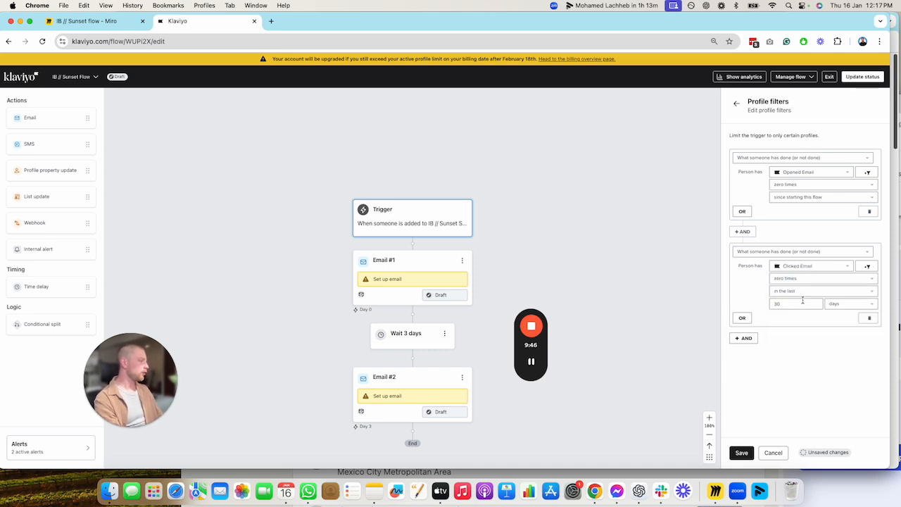
click(806, 292)
click(810, 374)
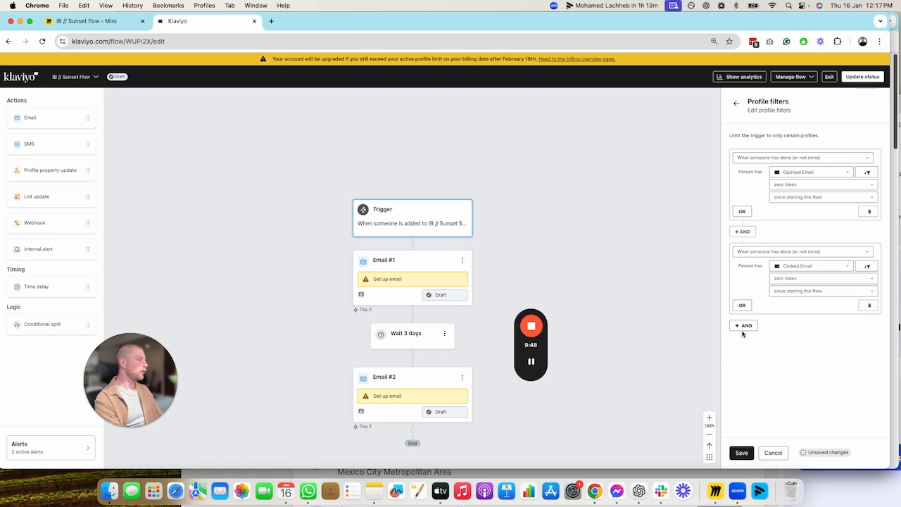
Add an AND condition requiring Placed Order zero times since starting this flow, and save the profile filters
click(743, 326)
click(531, 362)
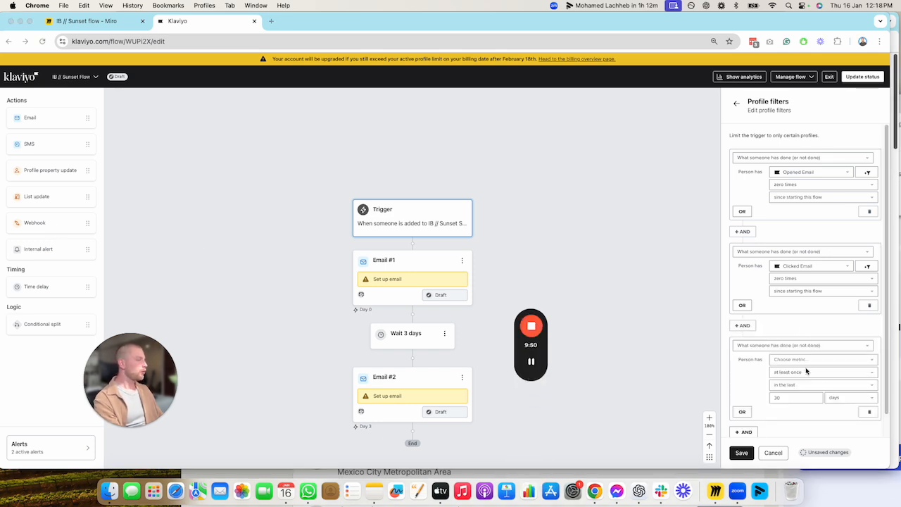
click(805, 360)
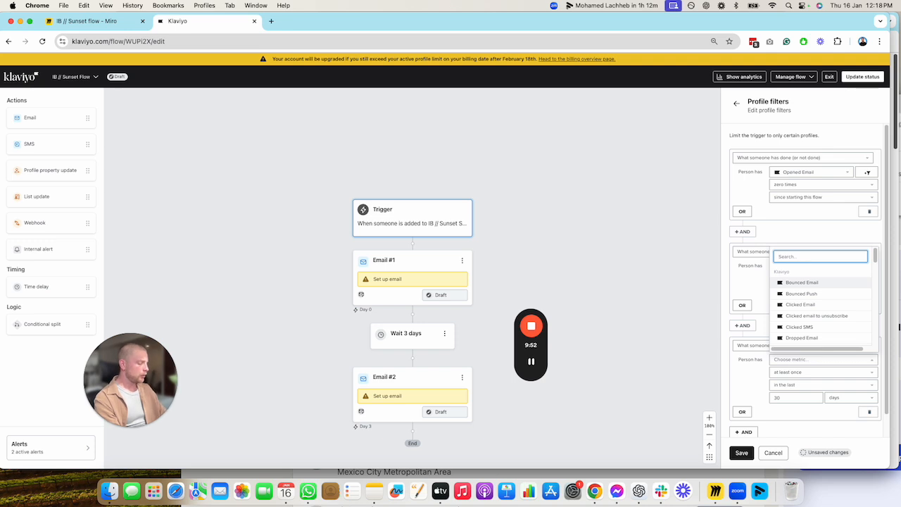
text(placed)
click(805, 285)
click(820, 376)
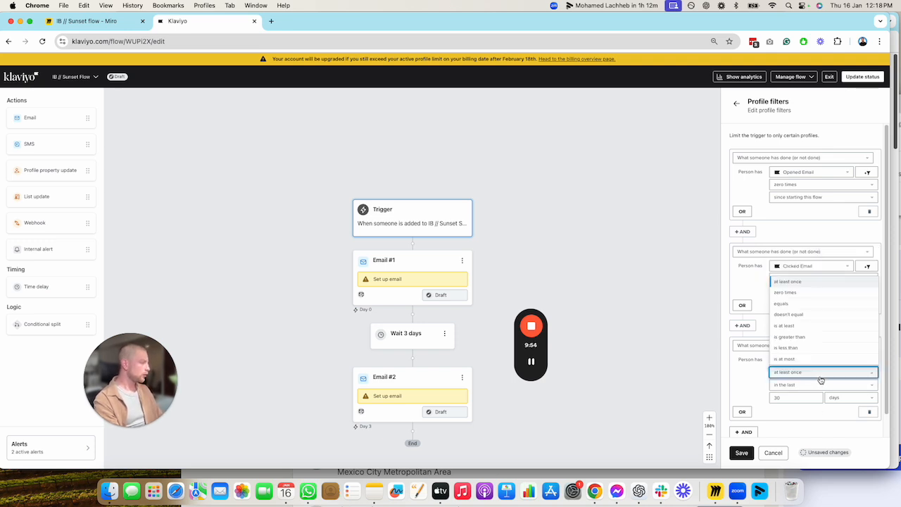
click(789, 292)
click(805, 385)
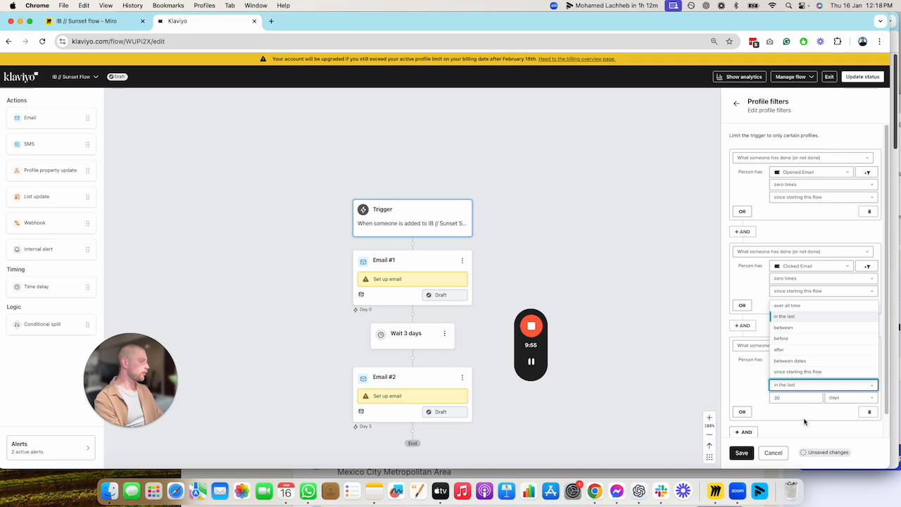
click(798, 373)
click(742, 453)
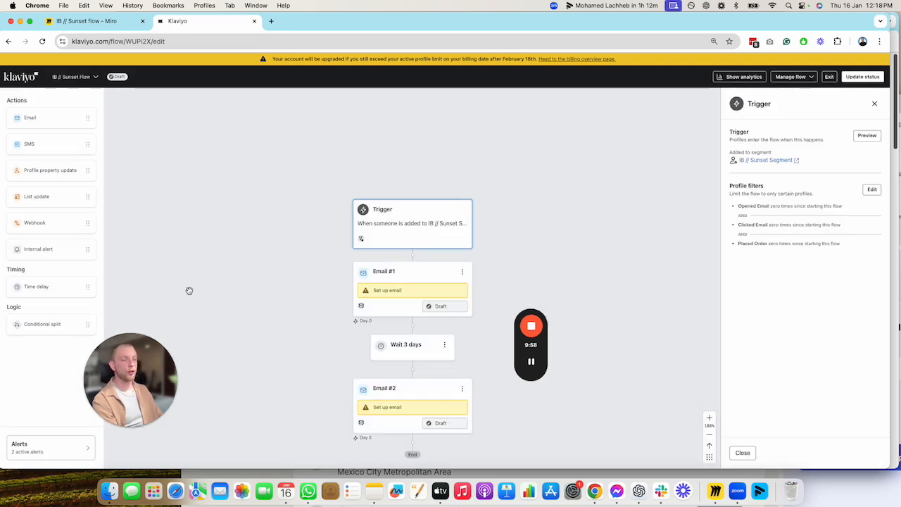
Add a time delay after Email #2, set it to 24 hours, and save it
scroll(285, 300, down, 3)
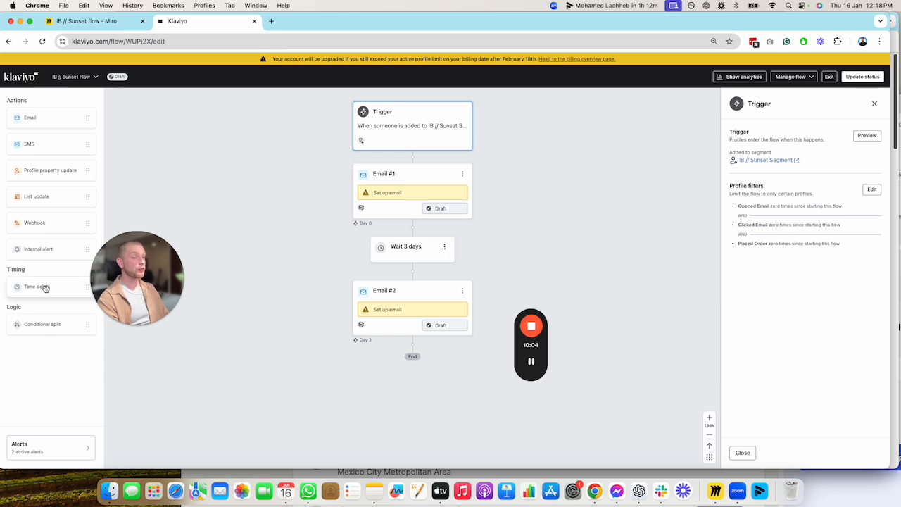
drag(44, 287, 413, 345)
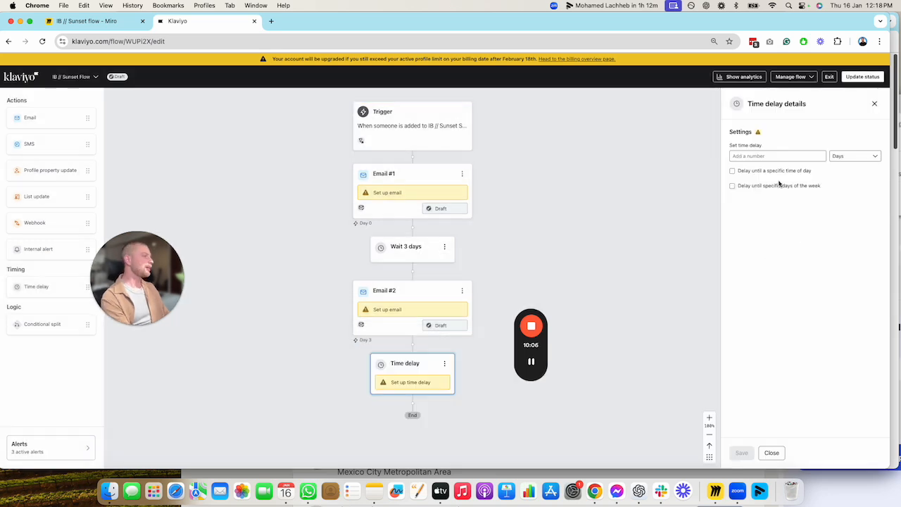
click(804, 155)
click(869, 159)
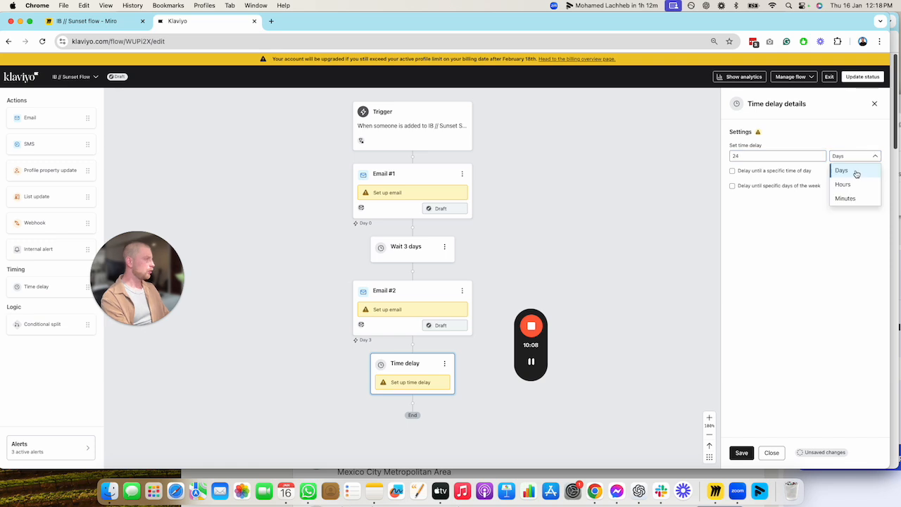
click(855, 183)
click(741, 452)
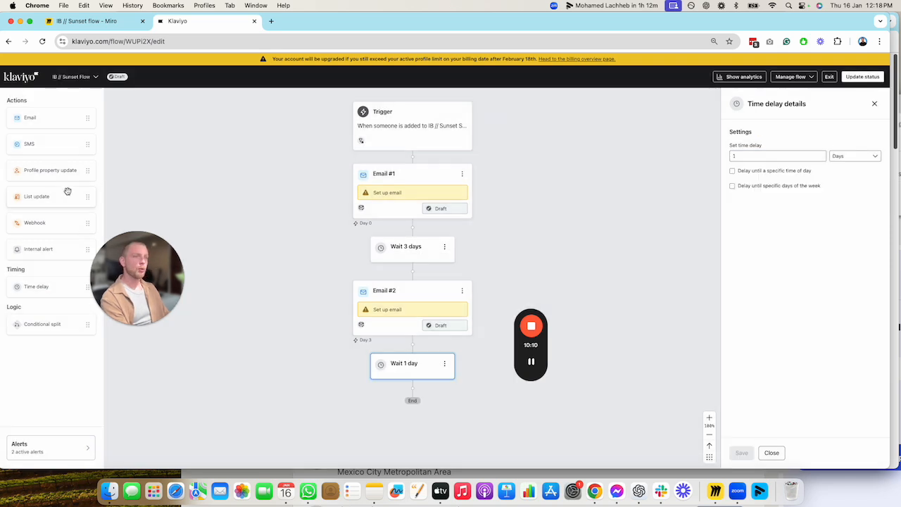
Add a profile property update after the 1-day delay and give it a step that updates an existing property
drag(55, 172, 473, 384)
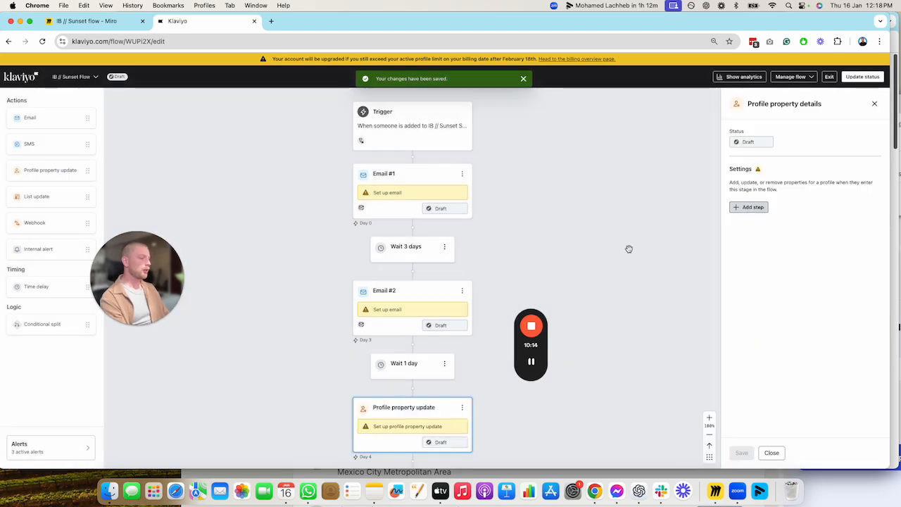
scroll(676, 245, down, 2)
scroll(712, 240, down, 1)
click(757, 207)
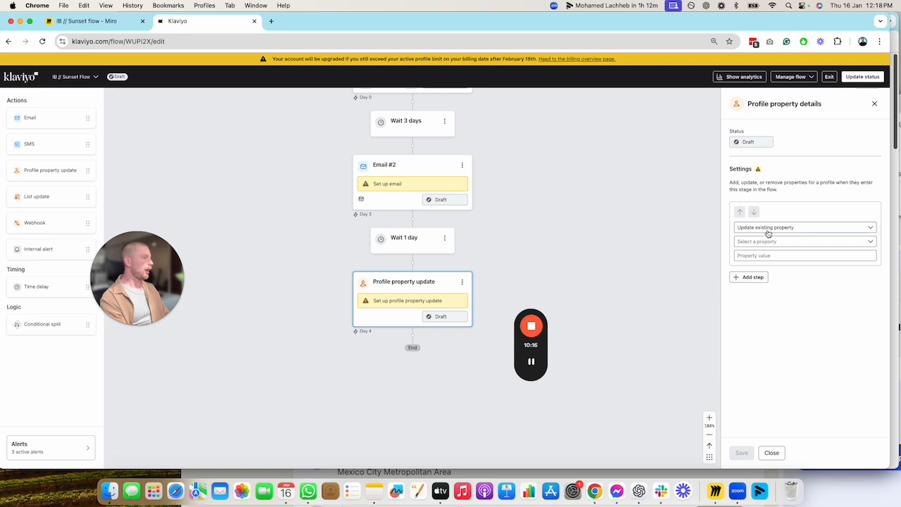
Look through the available profile properties for the update step
click(766, 241)
scroll(758, 314, down, 5)
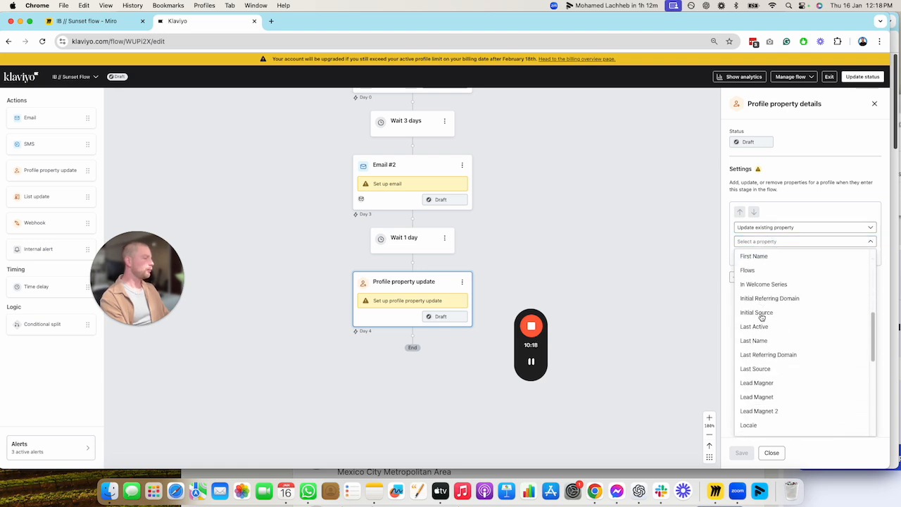
scroll(761, 317, down, 5)
scroll(761, 318, up, 1)
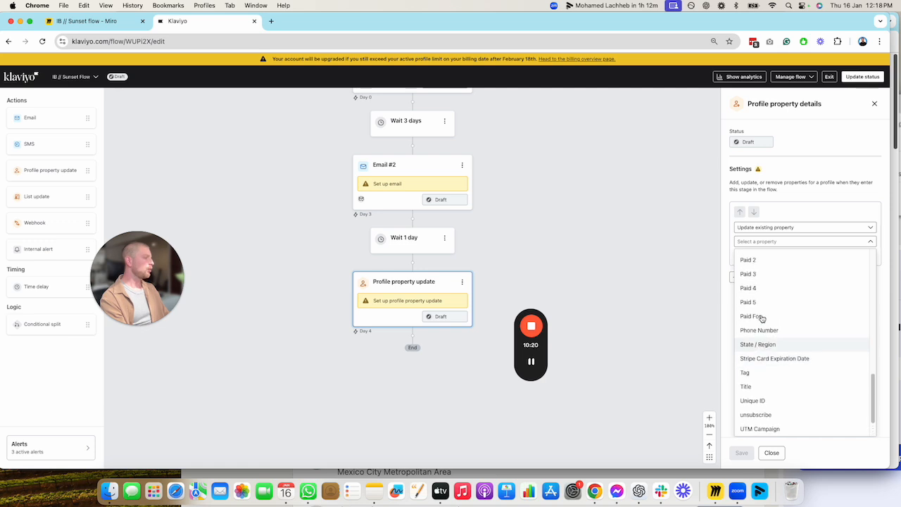
scroll(761, 317, up, 5)
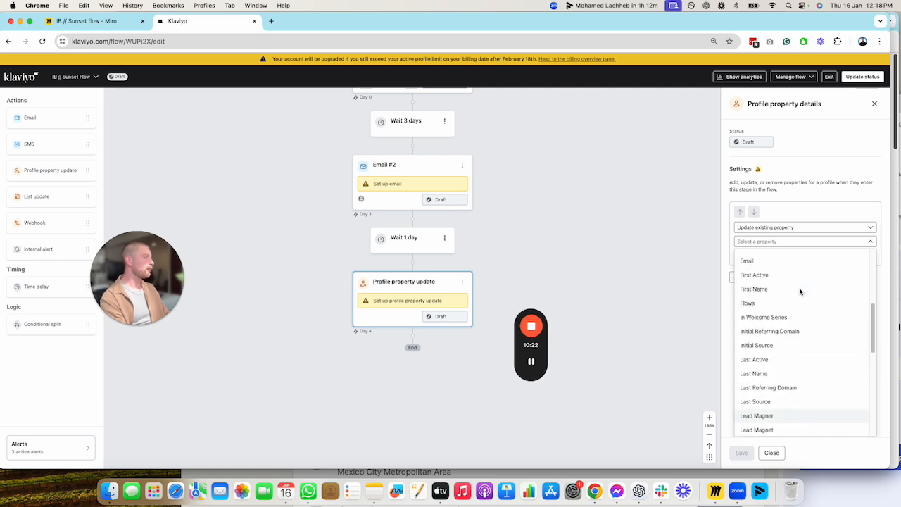
scroll(800, 291, up, 2)
scroll(799, 288, up, 3)
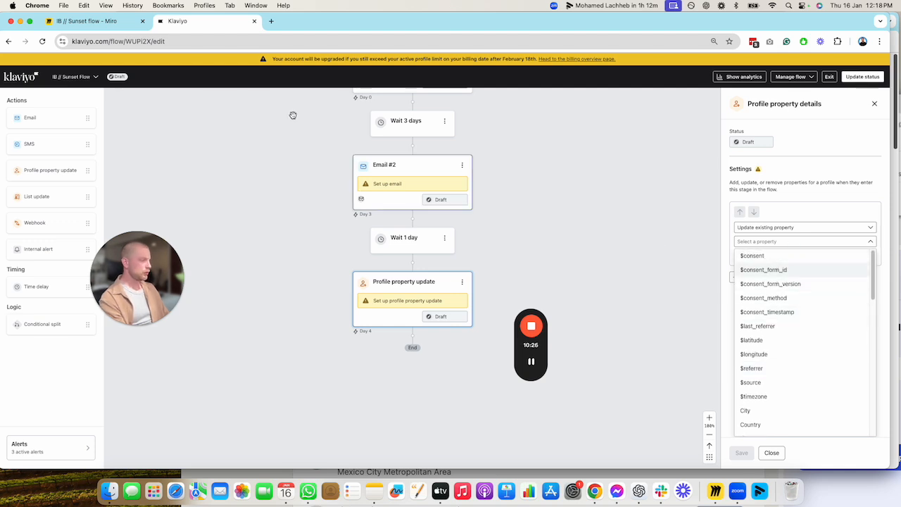
Duplicate the flow editor's browser tab, open the flows list in the copy, and return to the flow editor
click(271, 22)
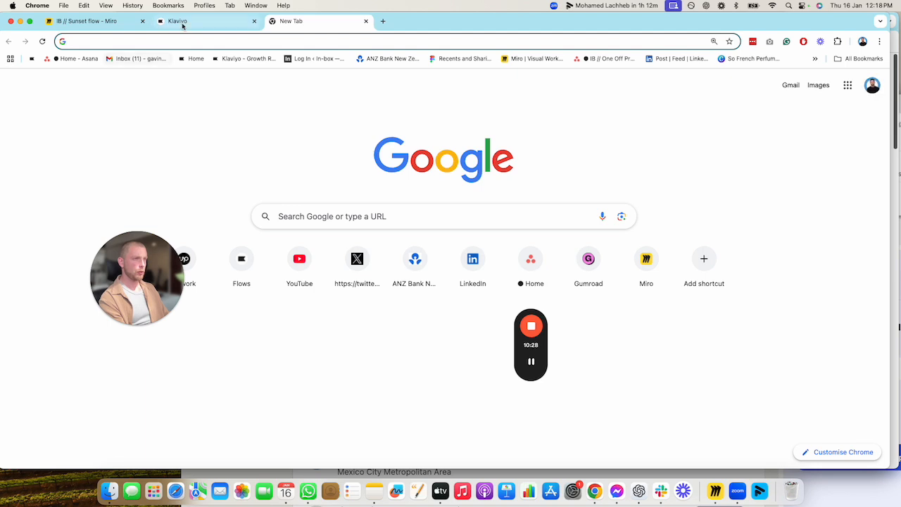
right_click(183, 24)
click(204, 85)
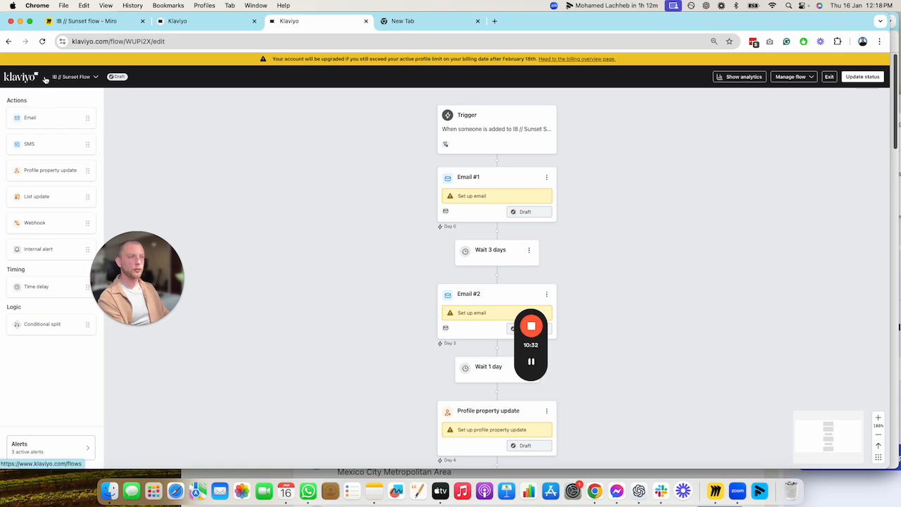
click(45, 79)
click(191, 21)
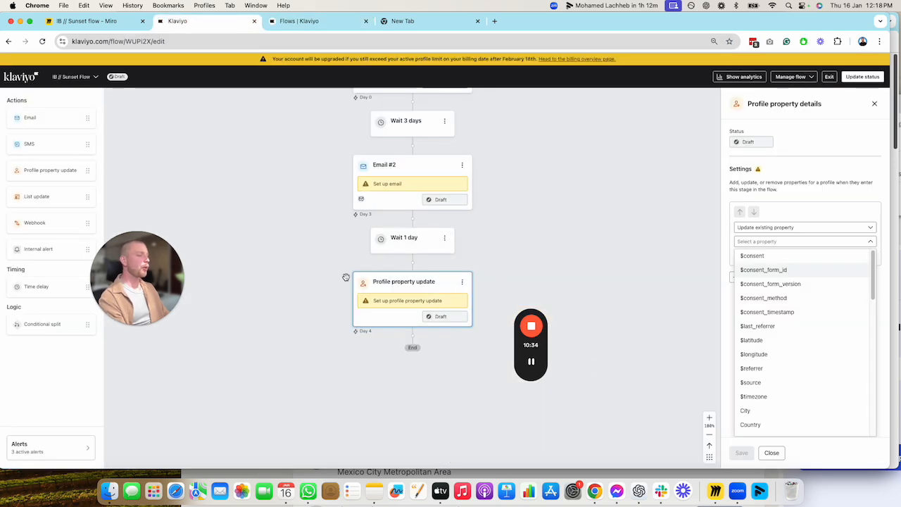
Set the profile property update to change Unique ID to Suppress, and save it
scroll(761, 344, down, 5)
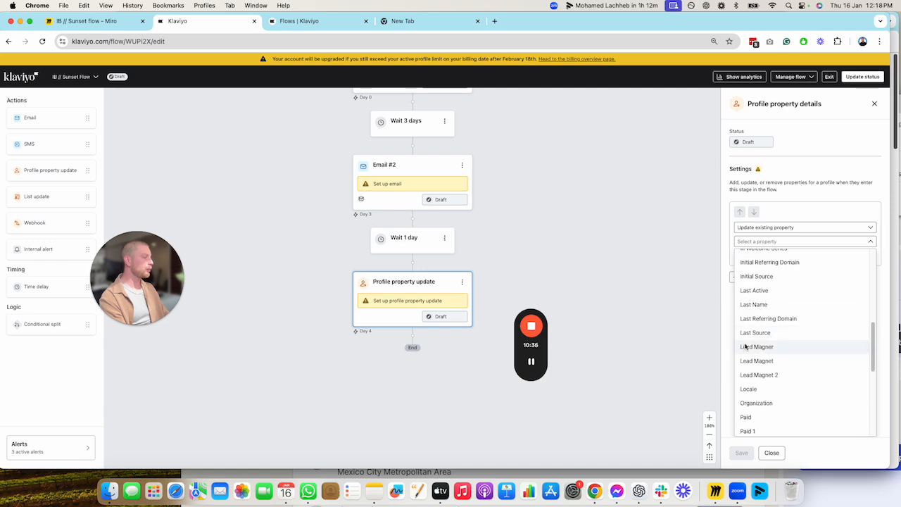
scroll(810, 330, down, 5)
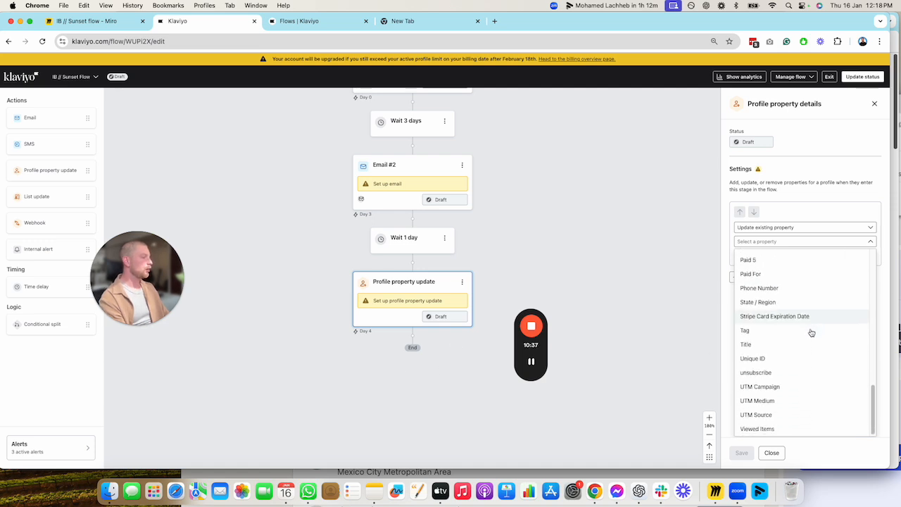
click(765, 335)
click(799, 256)
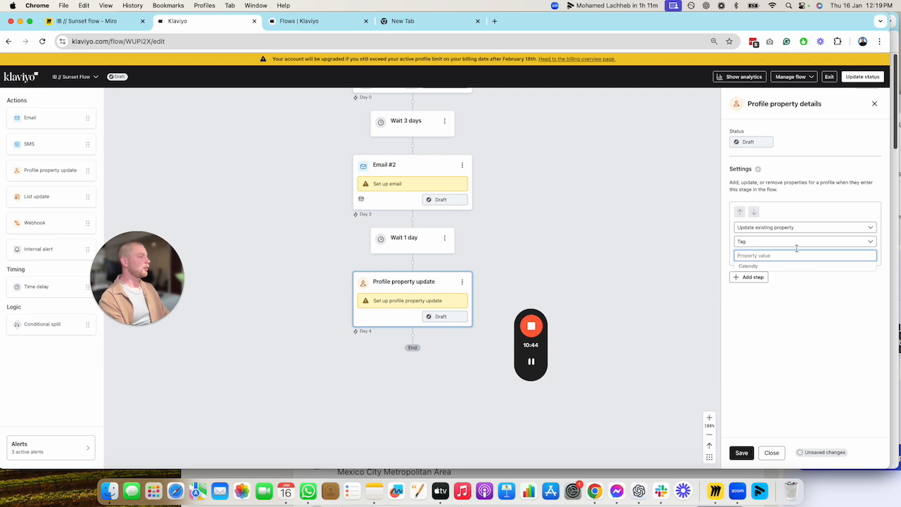
click(797, 248)
click(765, 384)
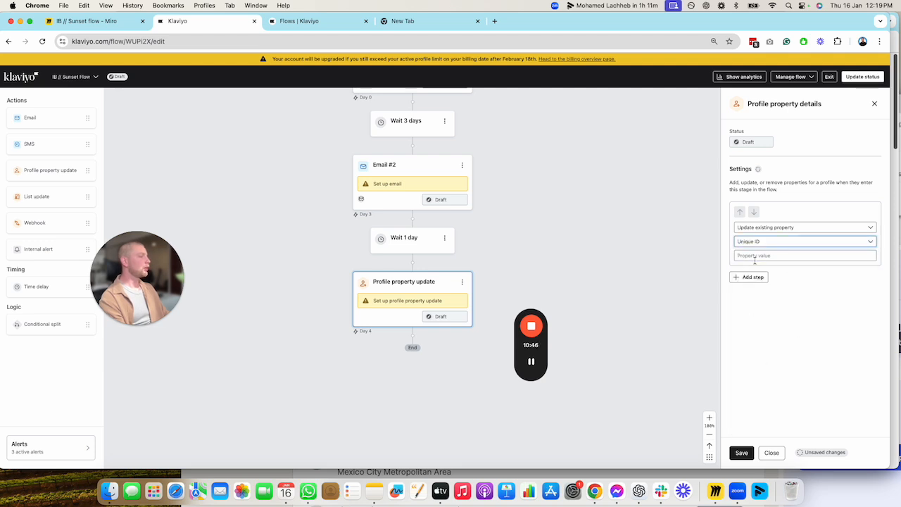
click(756, 259)
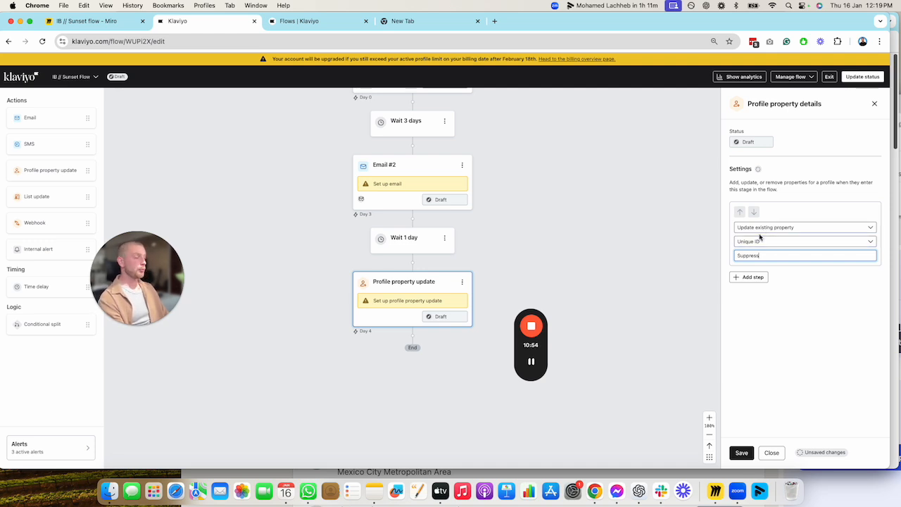
click(745, 453)
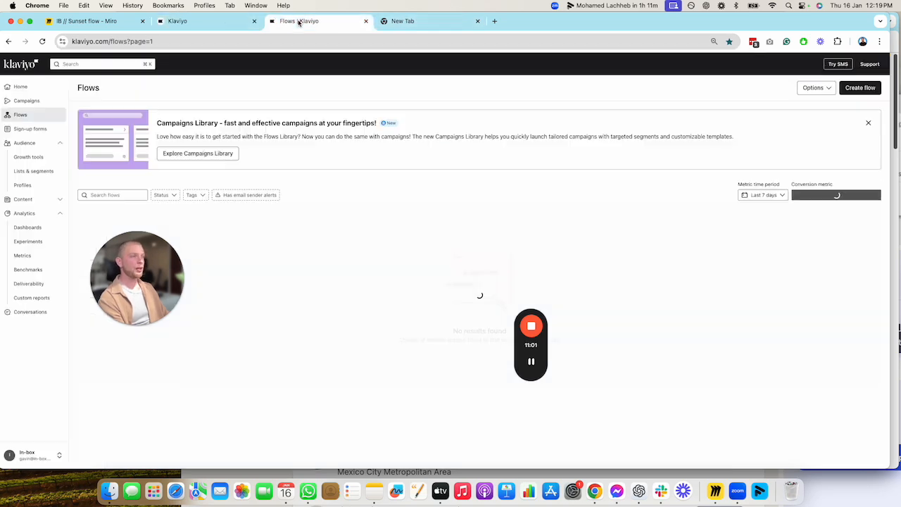
Start a new segment in the duplicated tab and name it IB // Suppress once a month
click(299, 20)
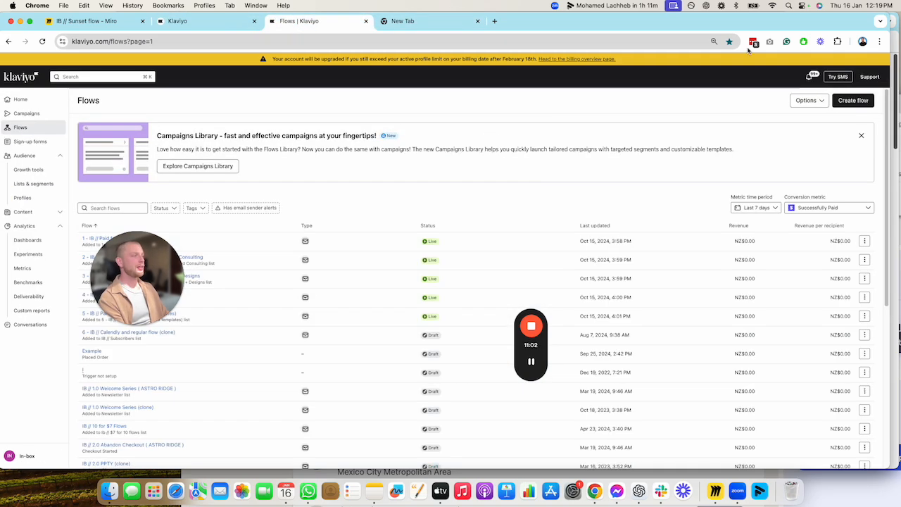
click(33, 184)
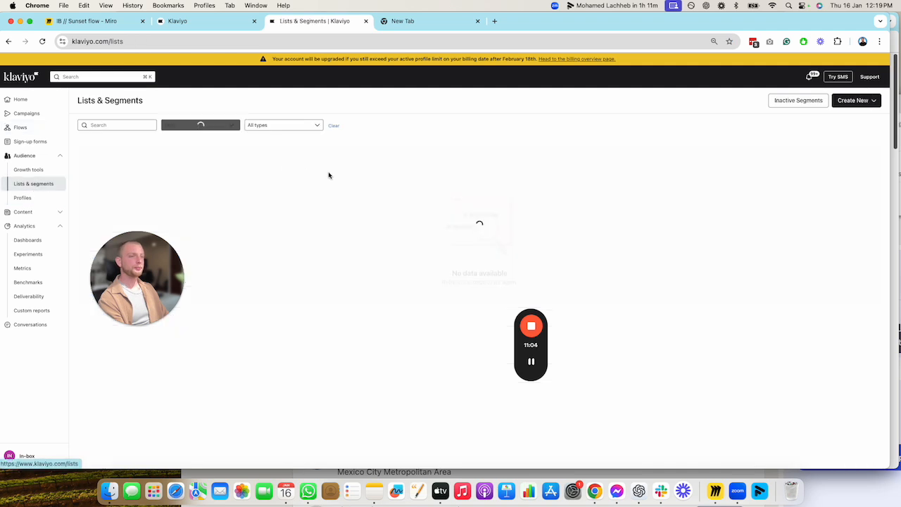
click(854, 100)
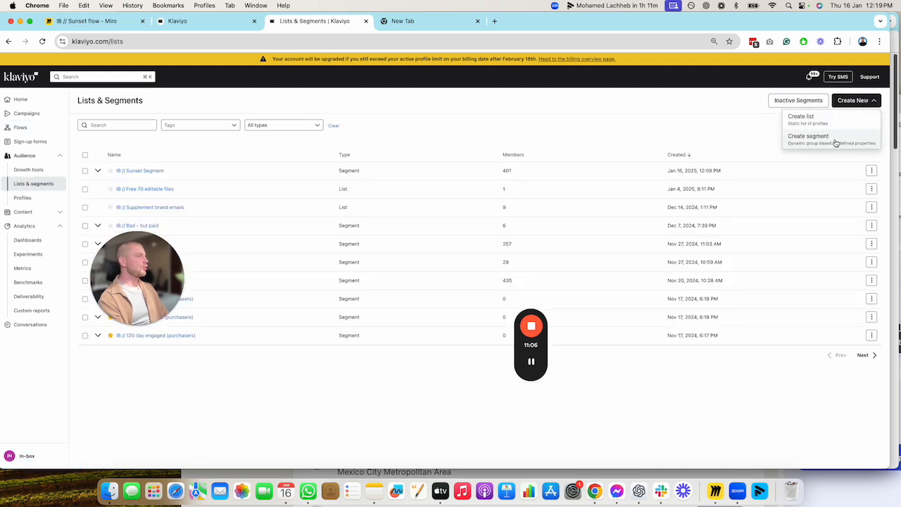
click(836, 143)
click(156, 182)
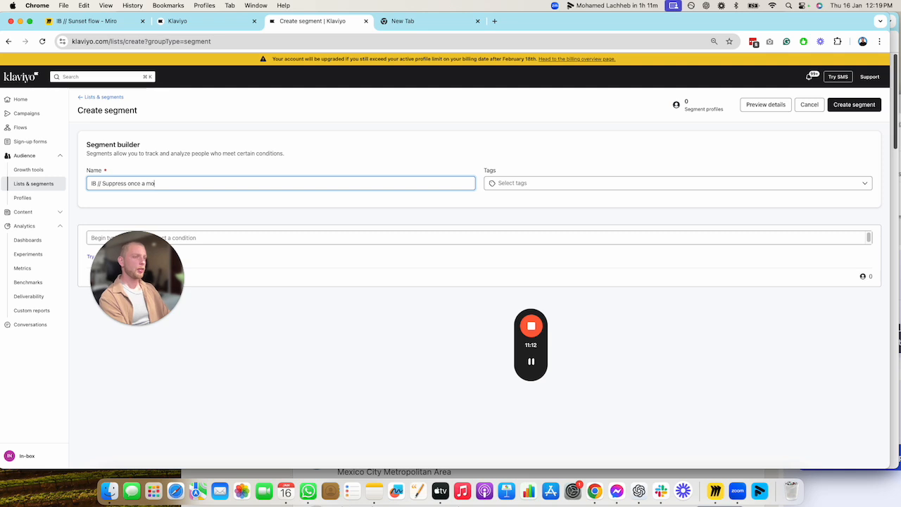
drag(148, 258, 229, 377)
Add a Properties about someone condition to the segment, based on the Unique ID property
click(165, 238)
click(195, 242)
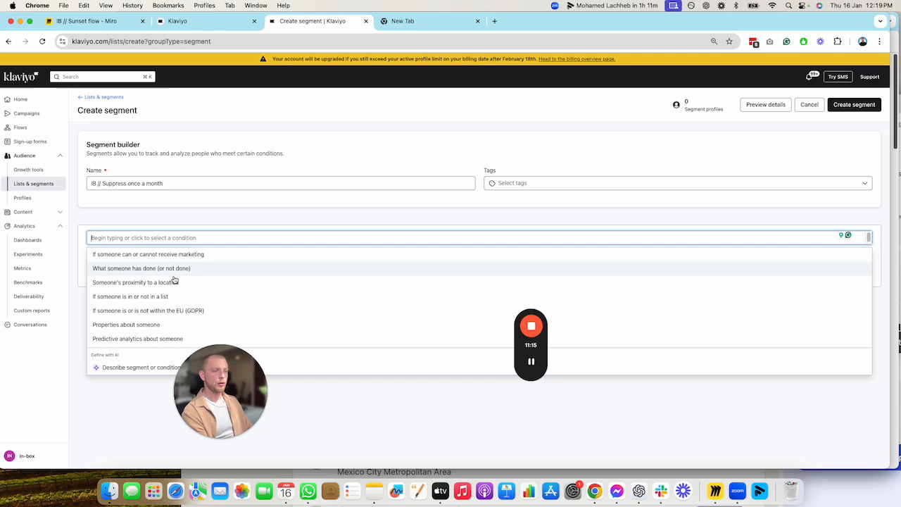
click(133, 321)
click(148, 262)
text(uni)
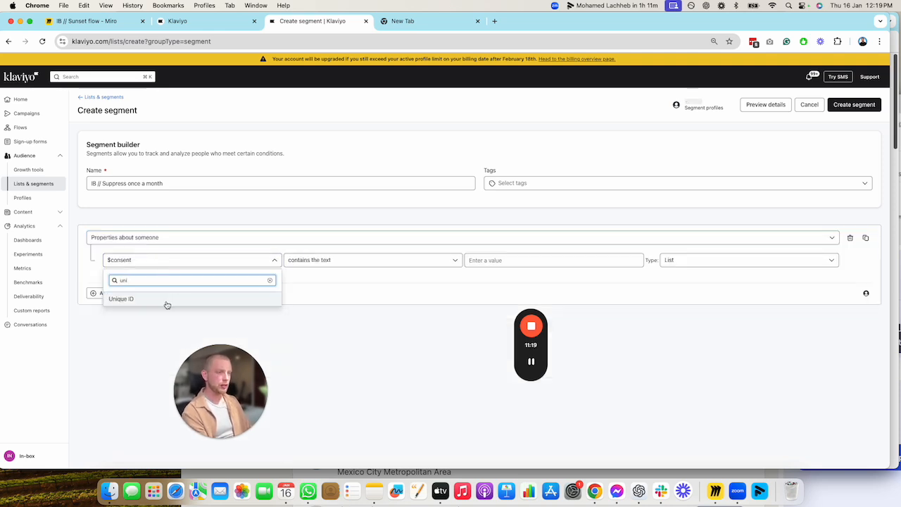
click(167, 304)
Set the condition's value to Suppress, matching the flow's property update, and create the segment
click(523, 259)
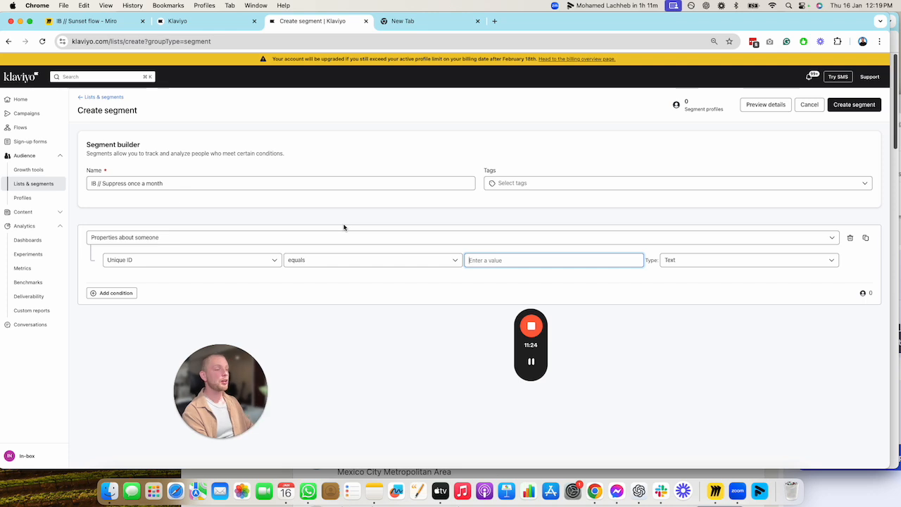
click(189, 24)
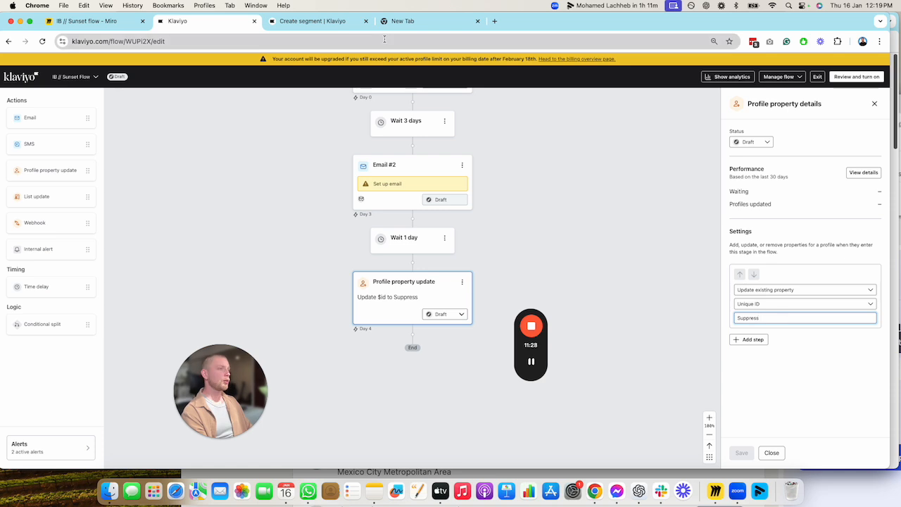
click(310, 21)
text(Suppress)
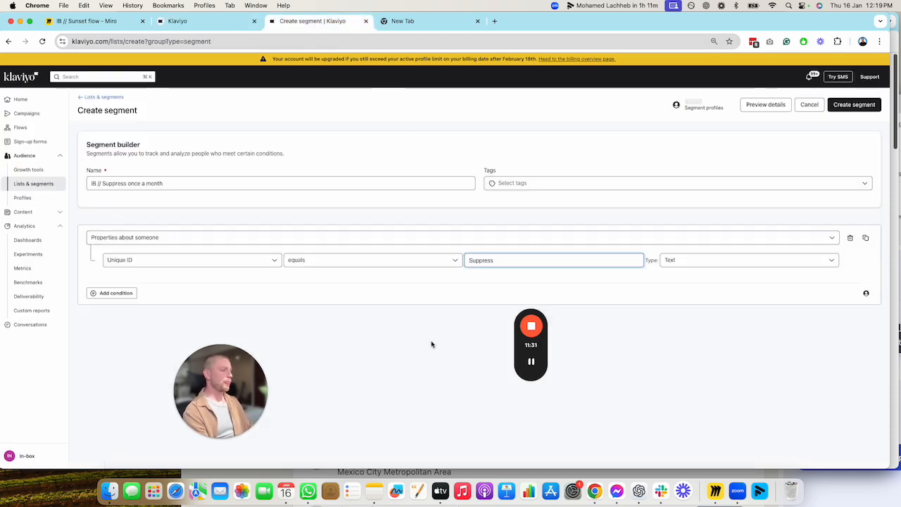
click(431, 345)
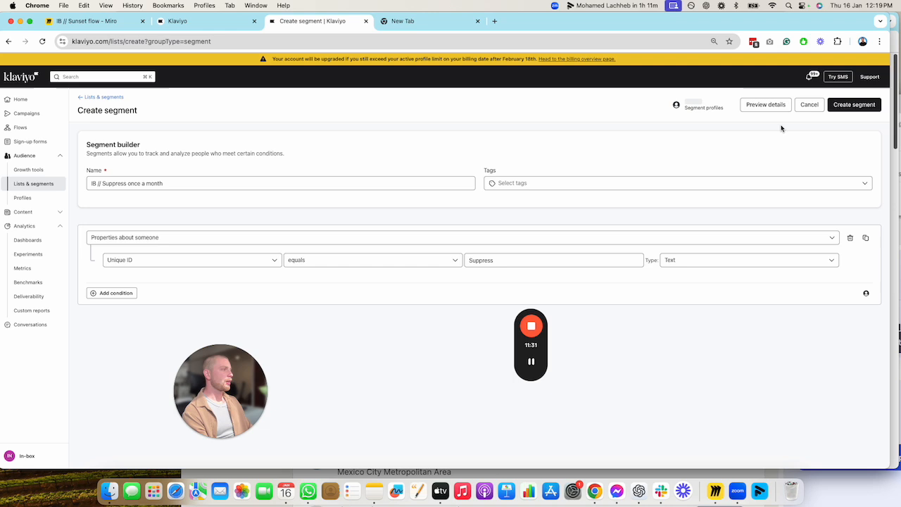
click(860, 104)
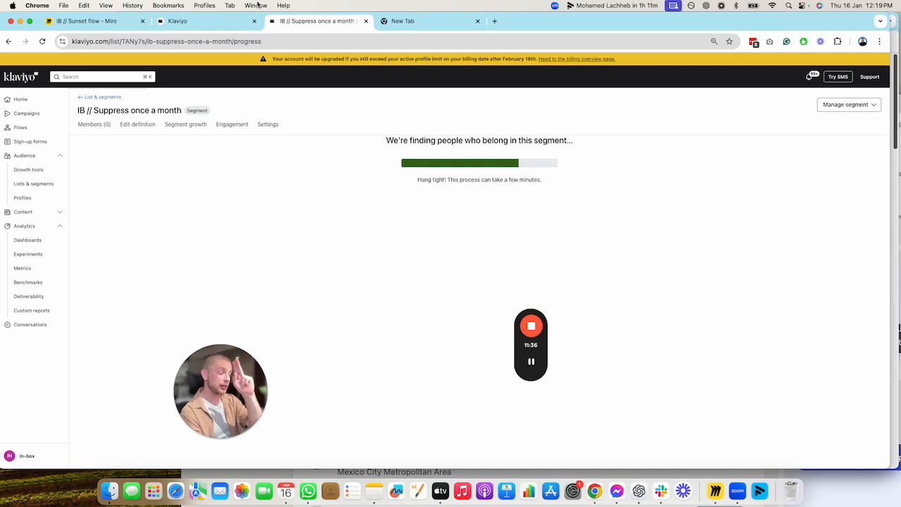
Return to the lists and segments overview and show the available actions for the IB // Suppress once a month segment
click(43, 185)
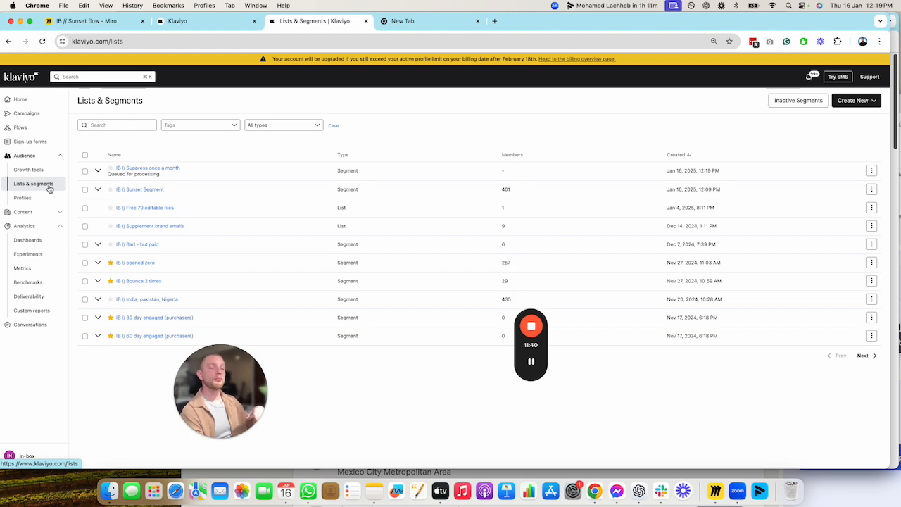
click(872, 171)
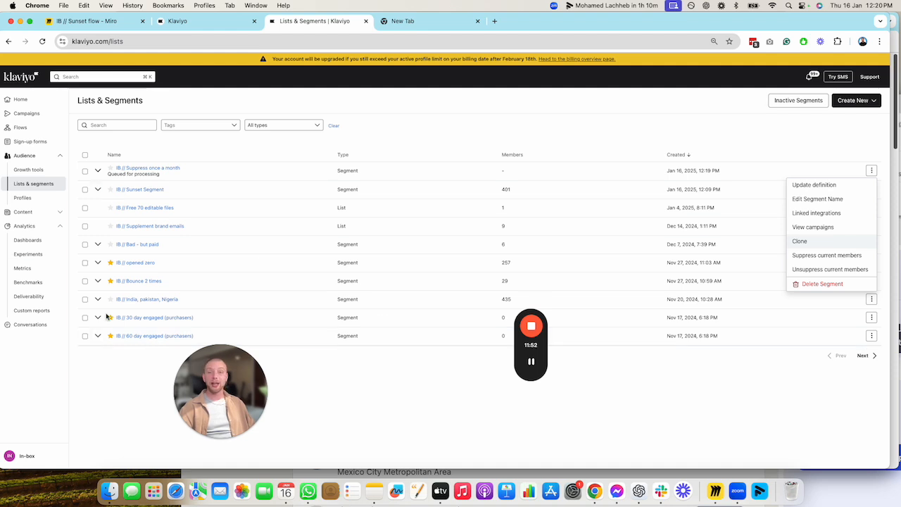
click(219, 382)
click(219, 438)
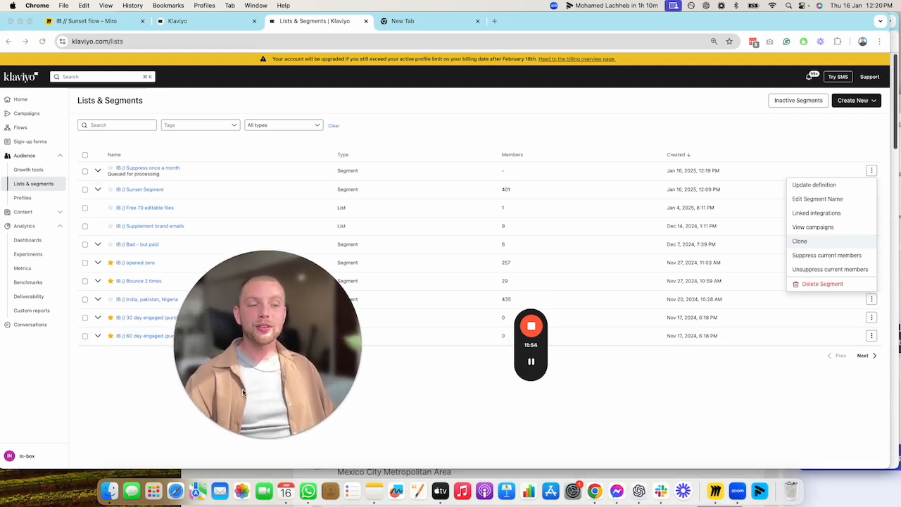
drag(259, 365, 434, 274)
click(657, 429)
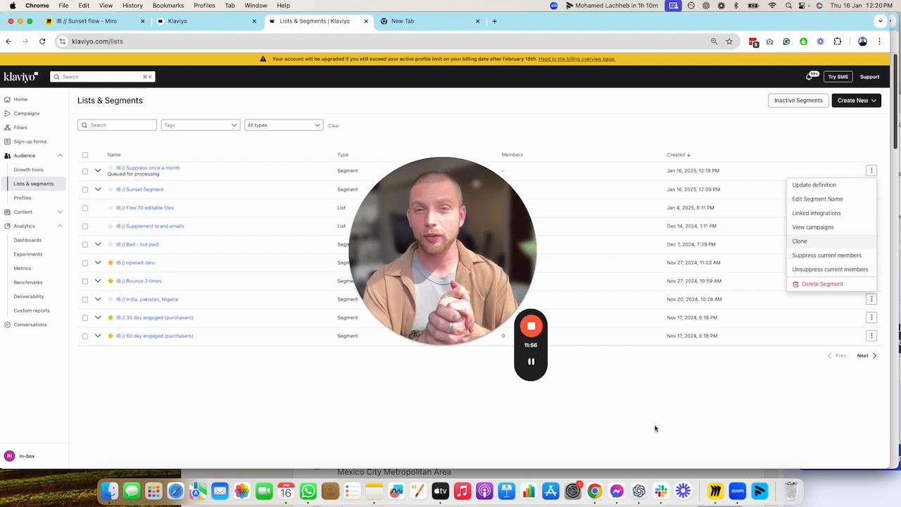